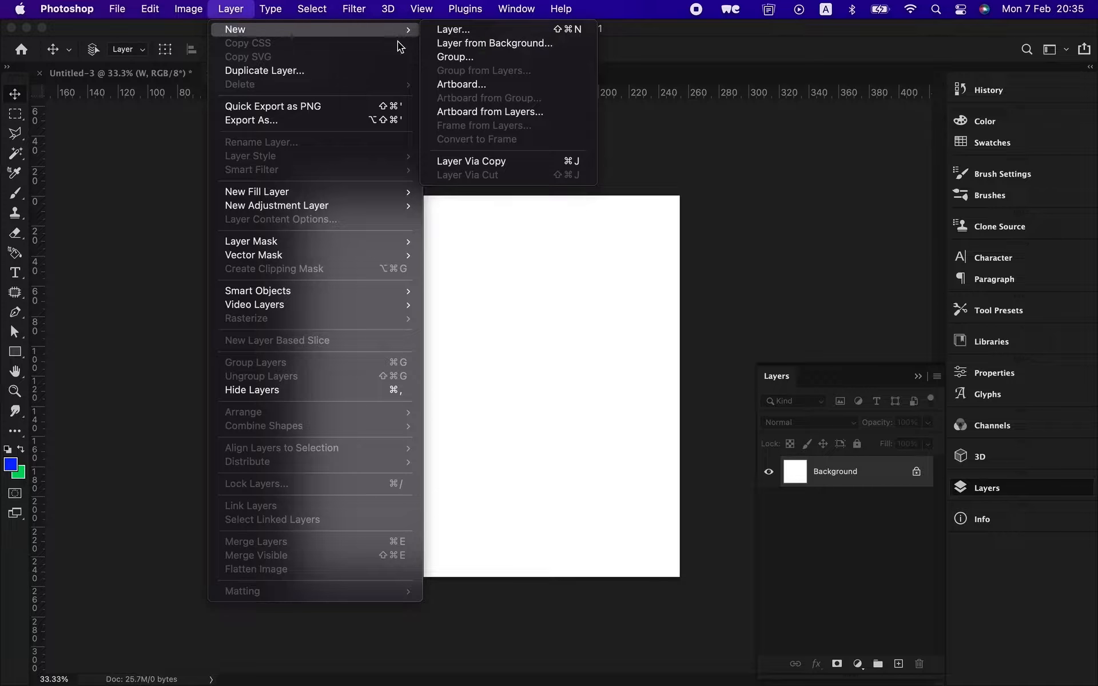
Step: Create a new layer above the Background and fill it with black at 100% opacity in Normal mode
left_click(466, 28)
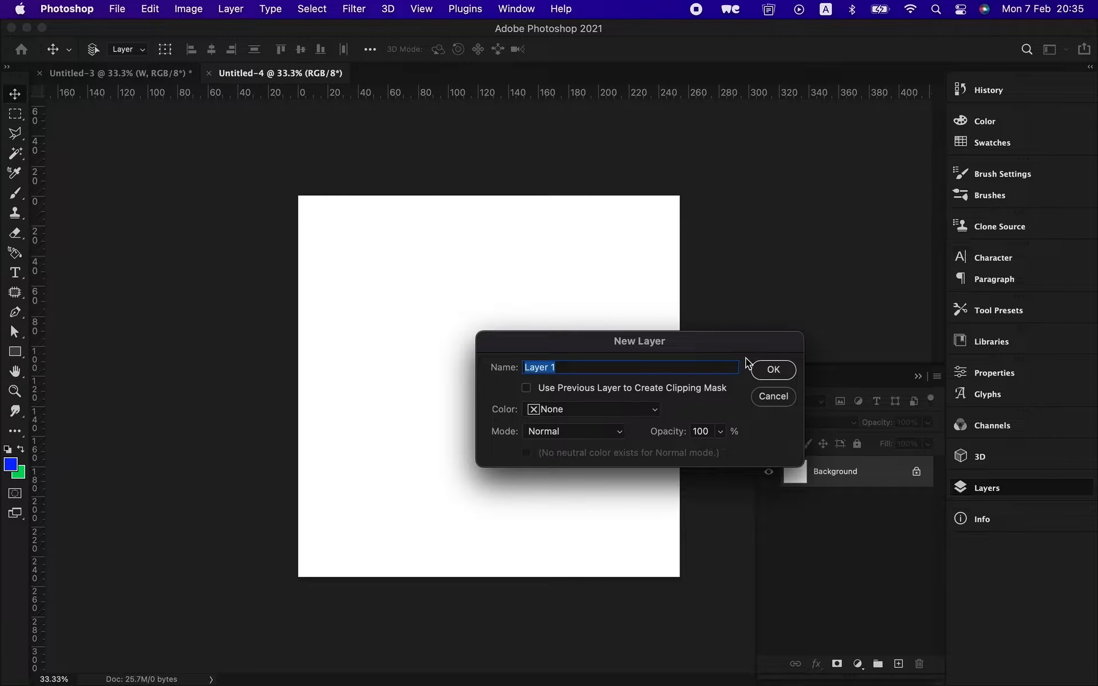
left_click(772, 371)
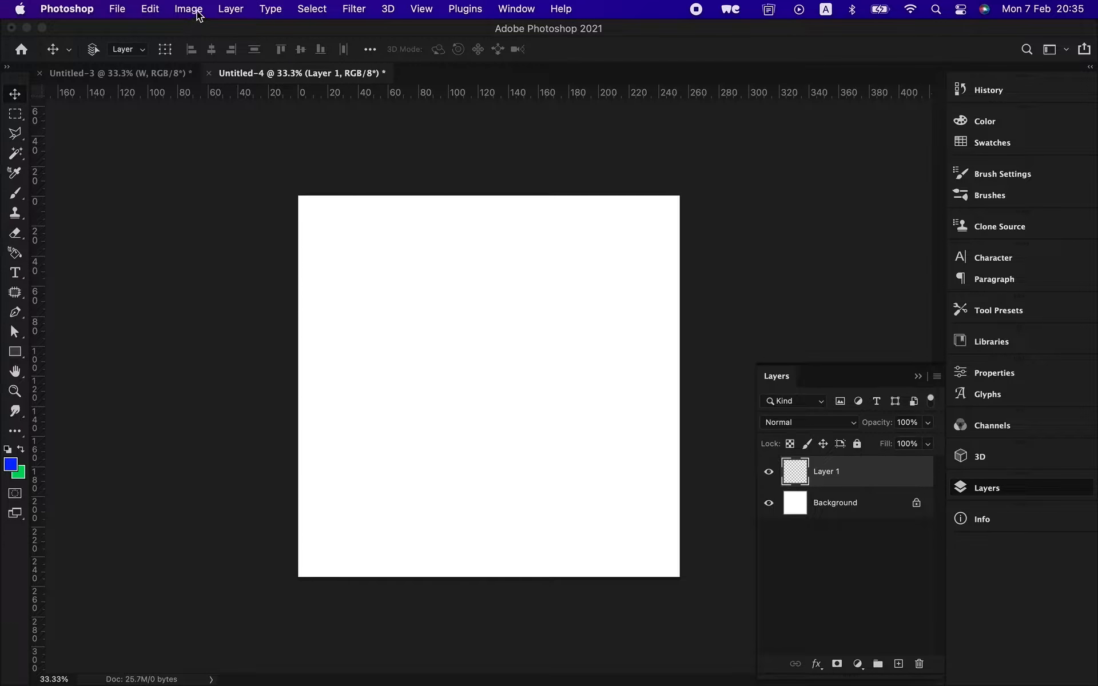
left_click(150, 8)
left_click(181, 238)
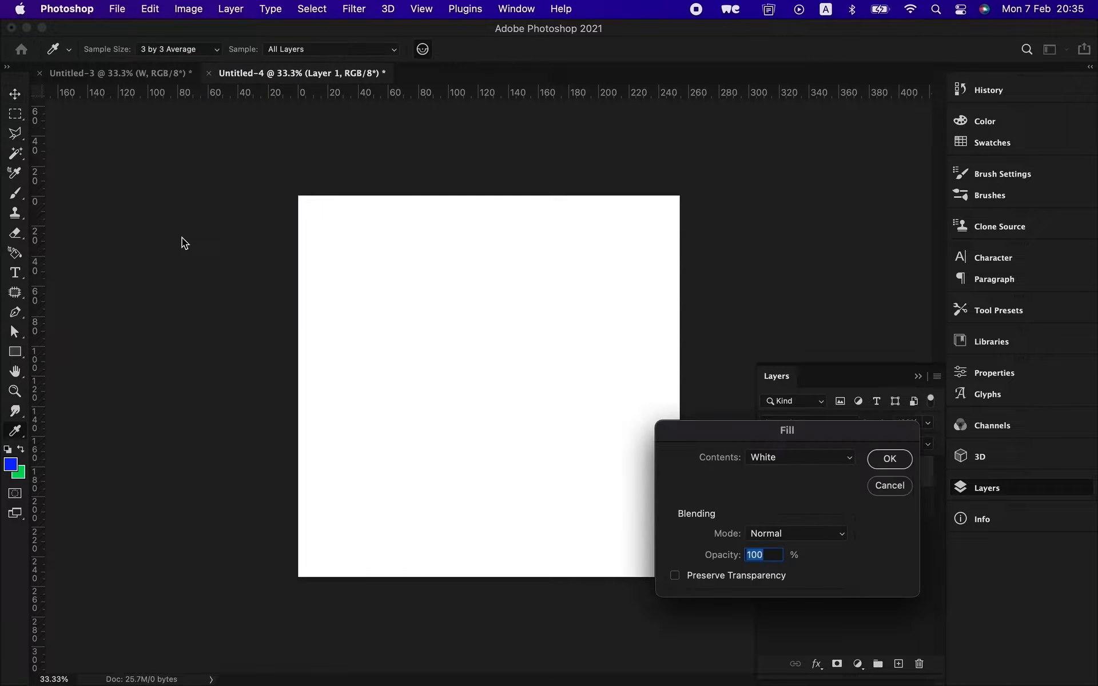
left_click(786, 460)
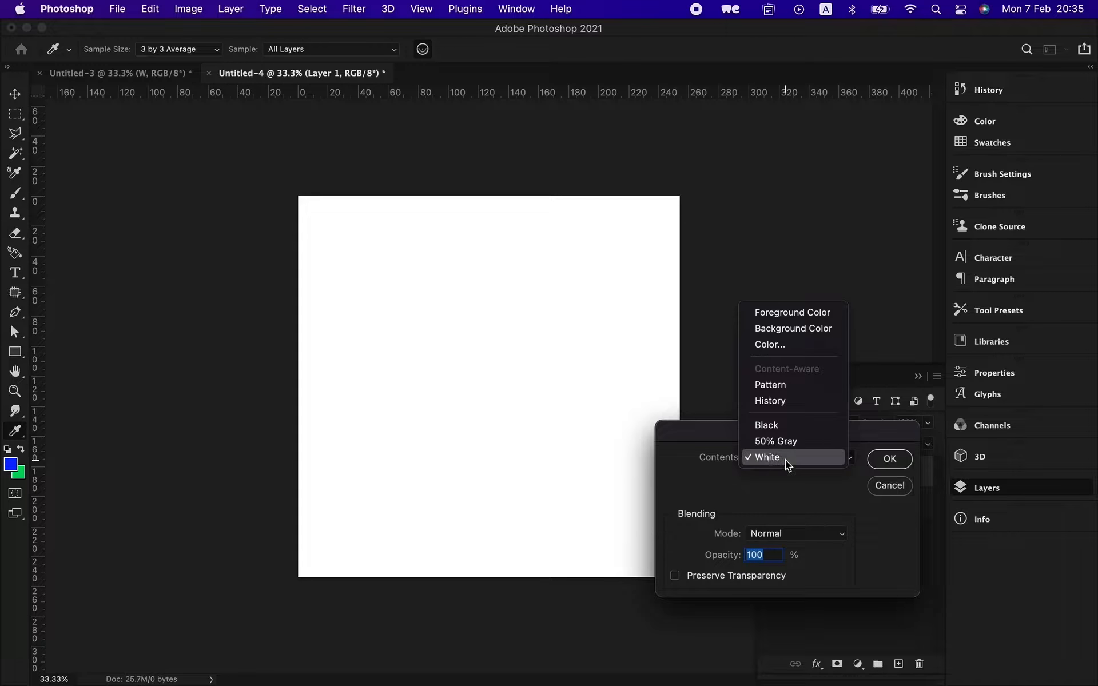
left_click(789, 425)
left_click(890, 459)
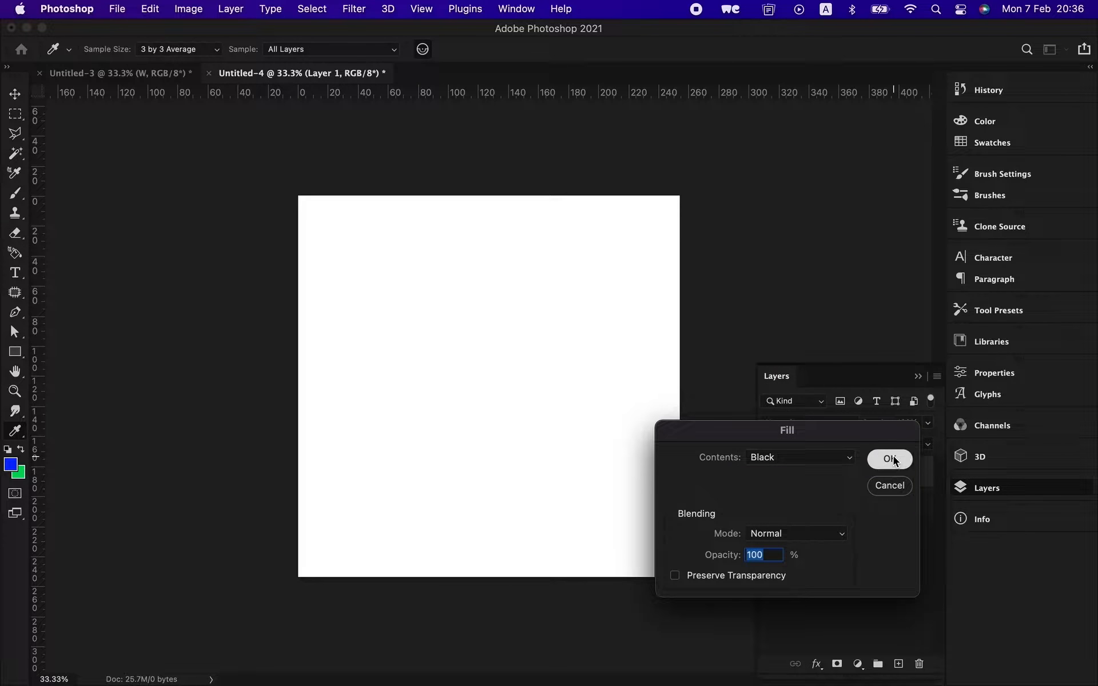
key("v")
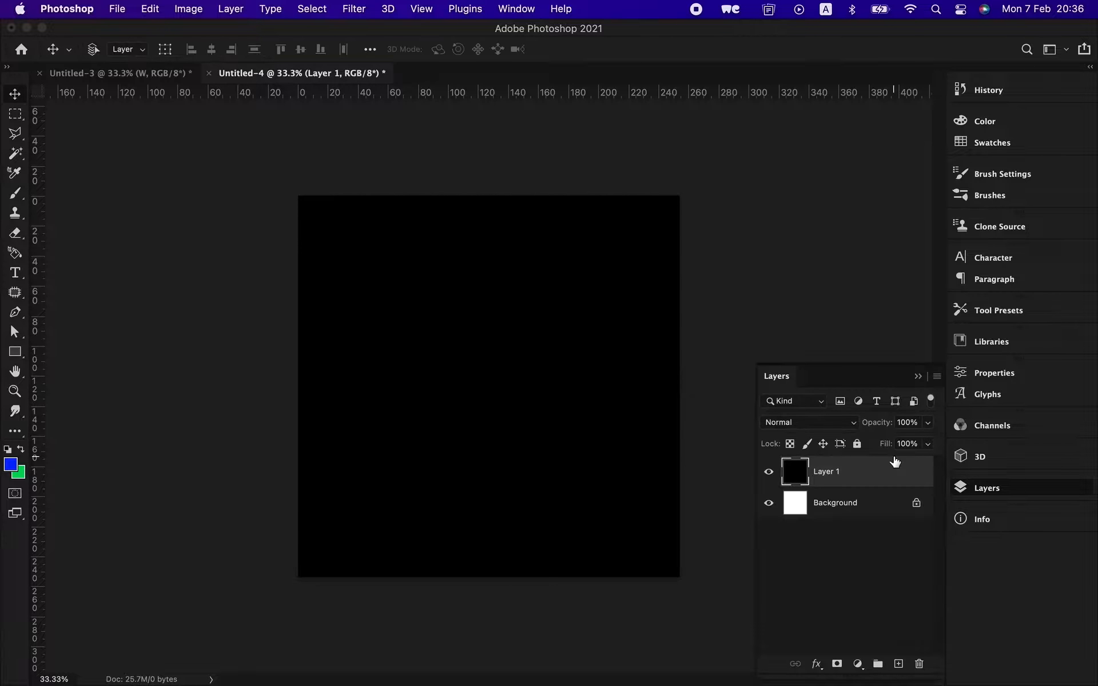
Step: Add a white letter "W" text layer in BlackChancery Regular at 72 pt on the black canvas
left_click(17, 276)
left_click(412, 340)
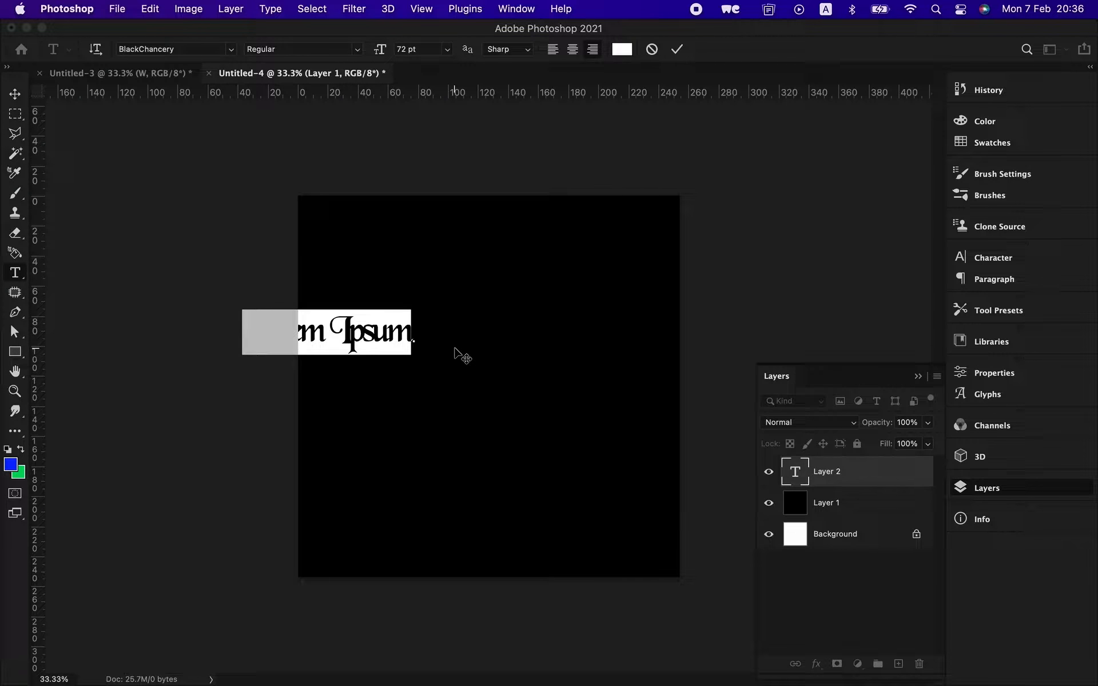
type("W")
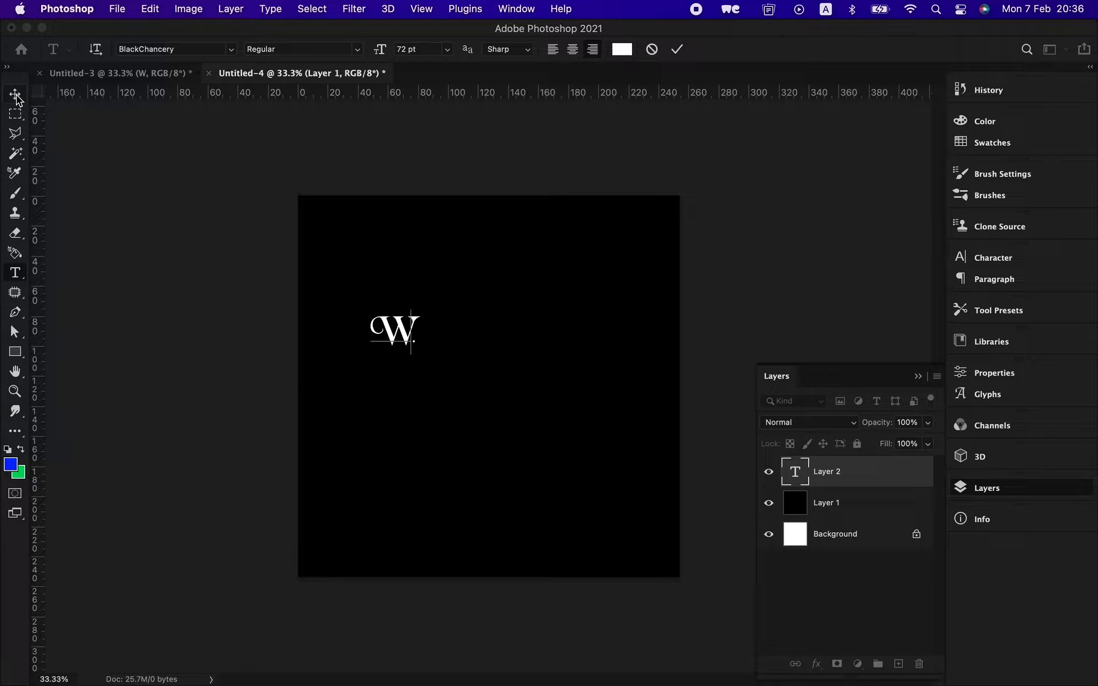
left_click(16, 94)
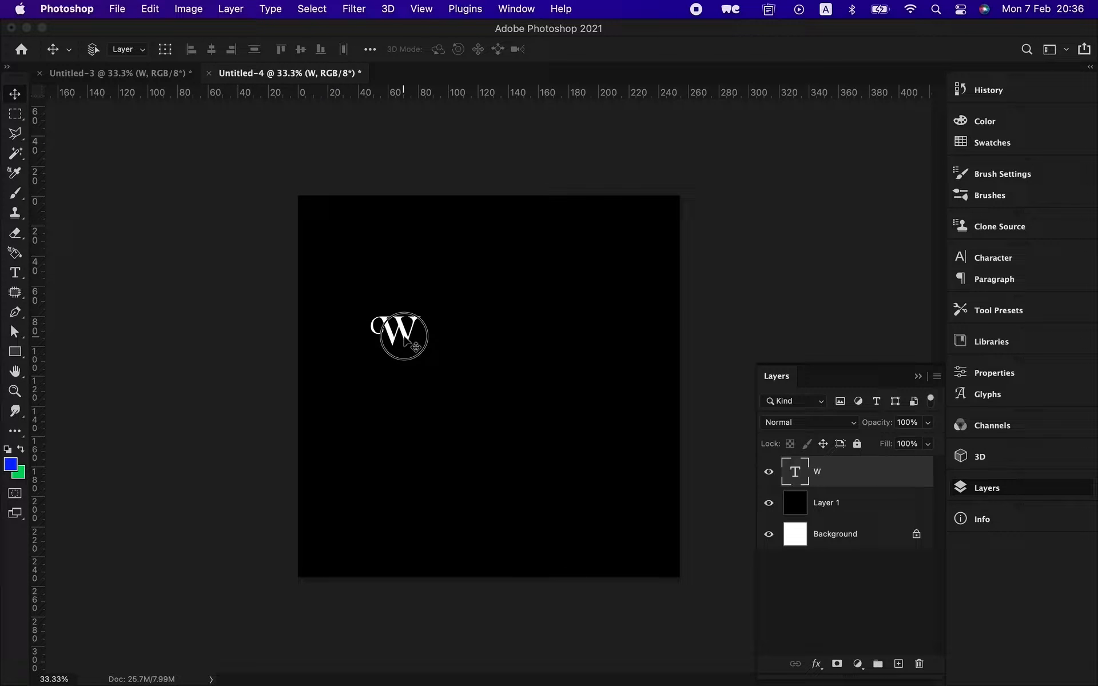
Step: Scale the W up with Free Transform until it spans about 70% of the canvas width
key("super+t")
left_click_drag(421, 355, 643, 549)
key("Return")
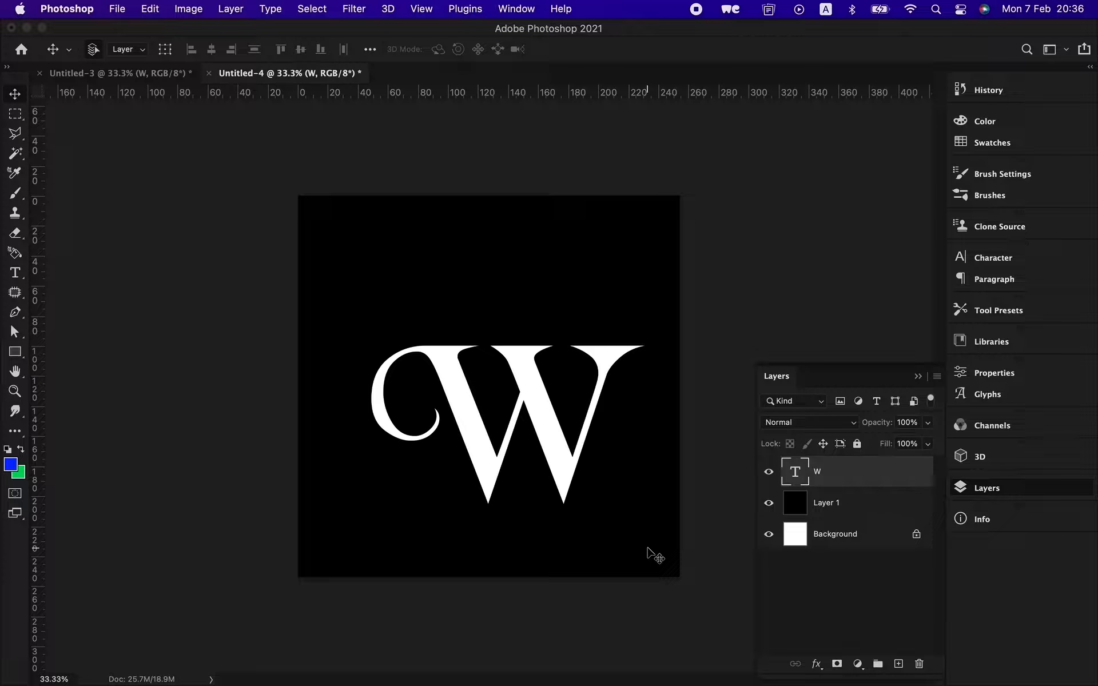
Step: Centre the W horizontally and vertically on the whole canvas, then deselect
key("super+a")
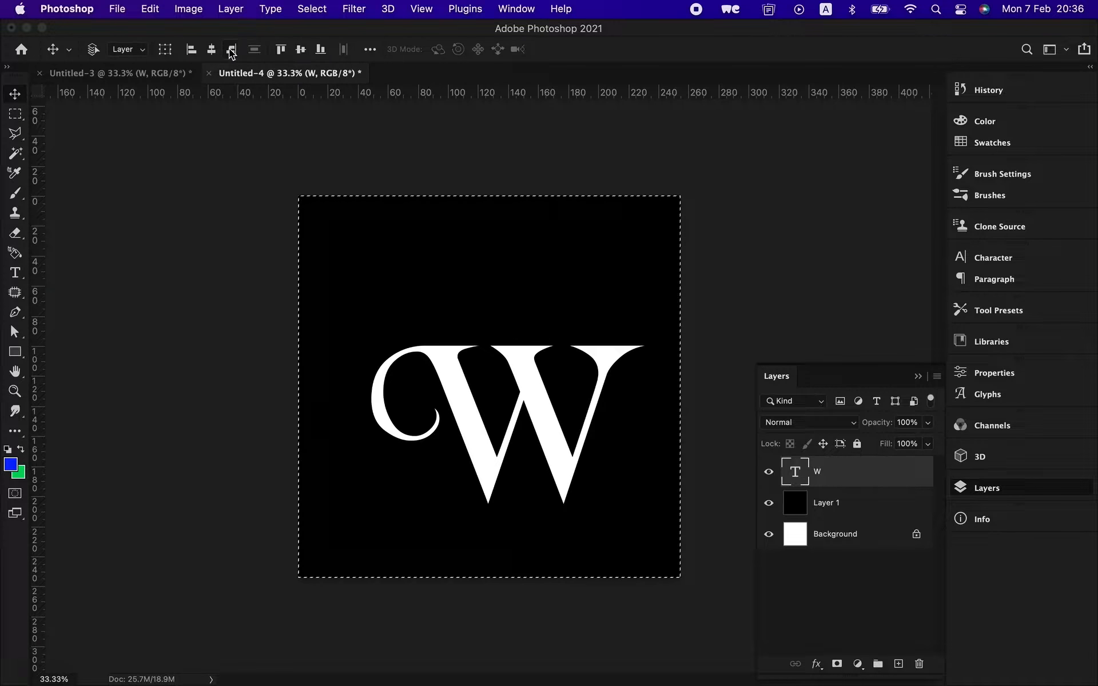
left_click(211, 50)
left_click(301, 49)
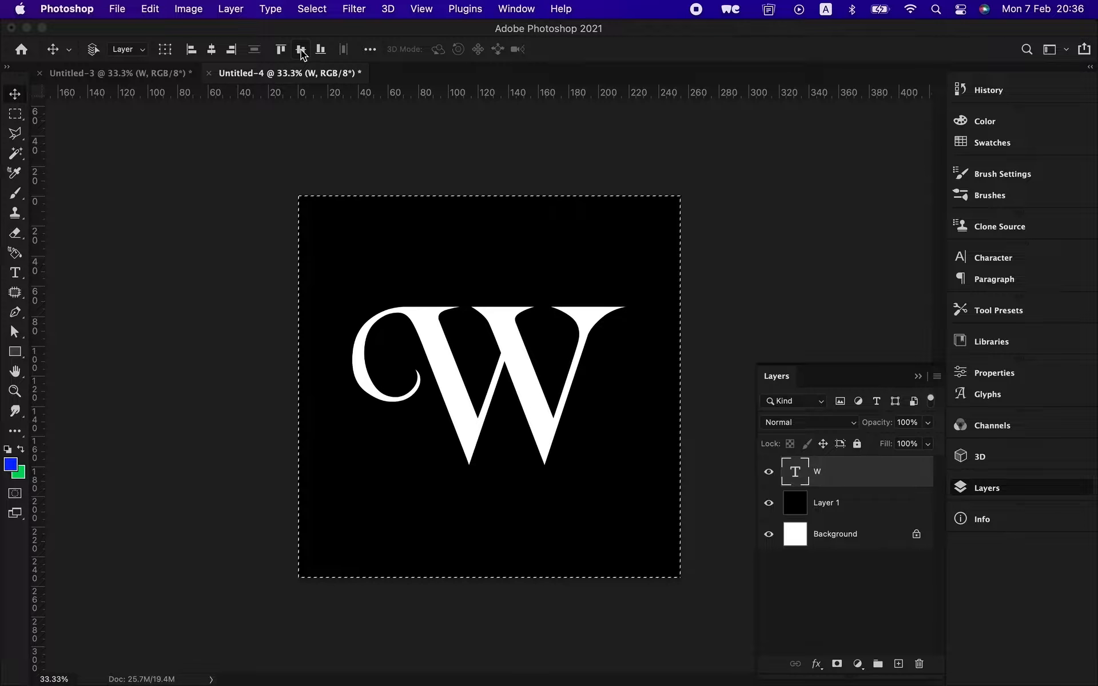
key("super+d")
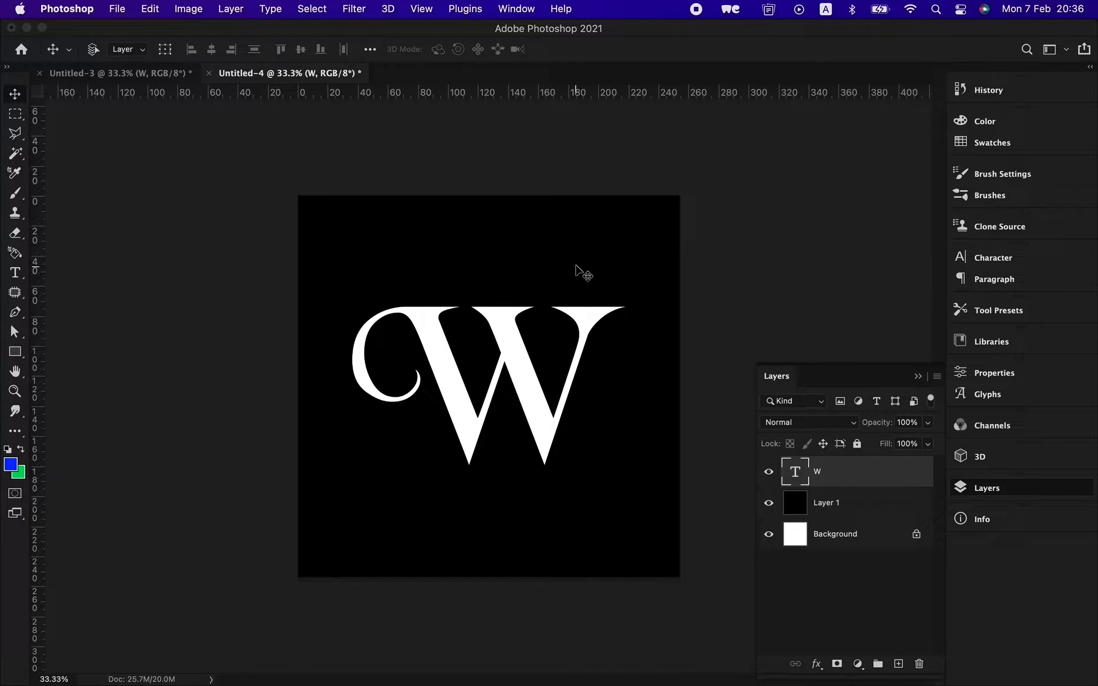
Step: Add a Bevel & Emboss effect to the W layer with the Inner Bevel style and Smooth technique
left_click(817, 661)
left_click(840, 488)
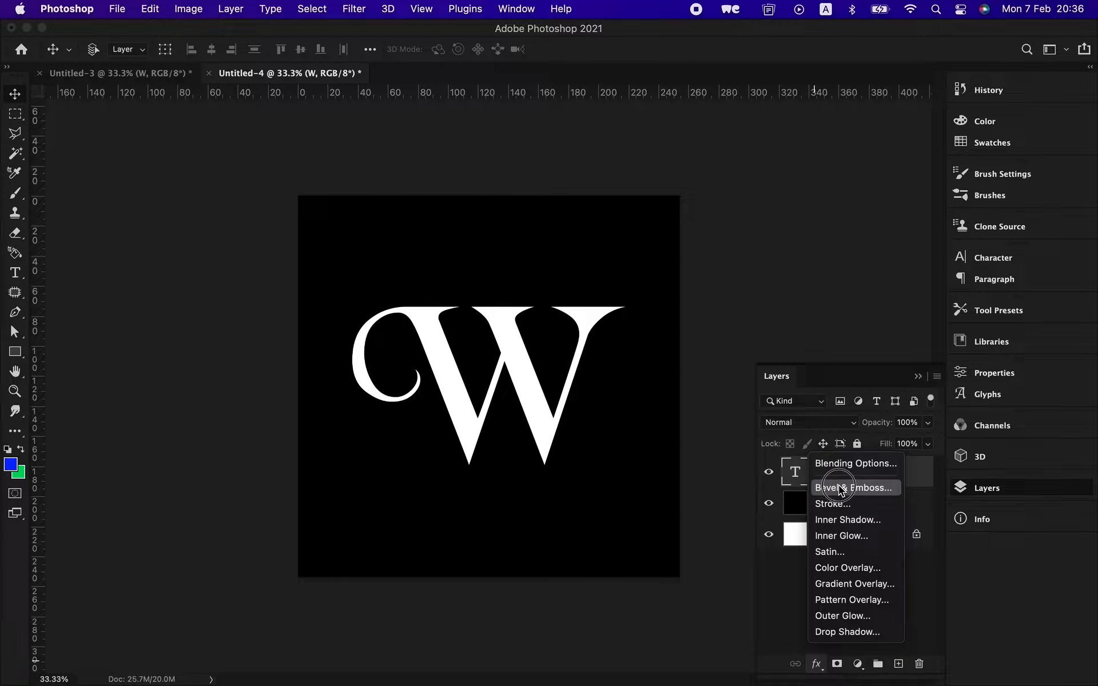
left_click_drag(676, 174, 868, 179)
left_click(993, 254)
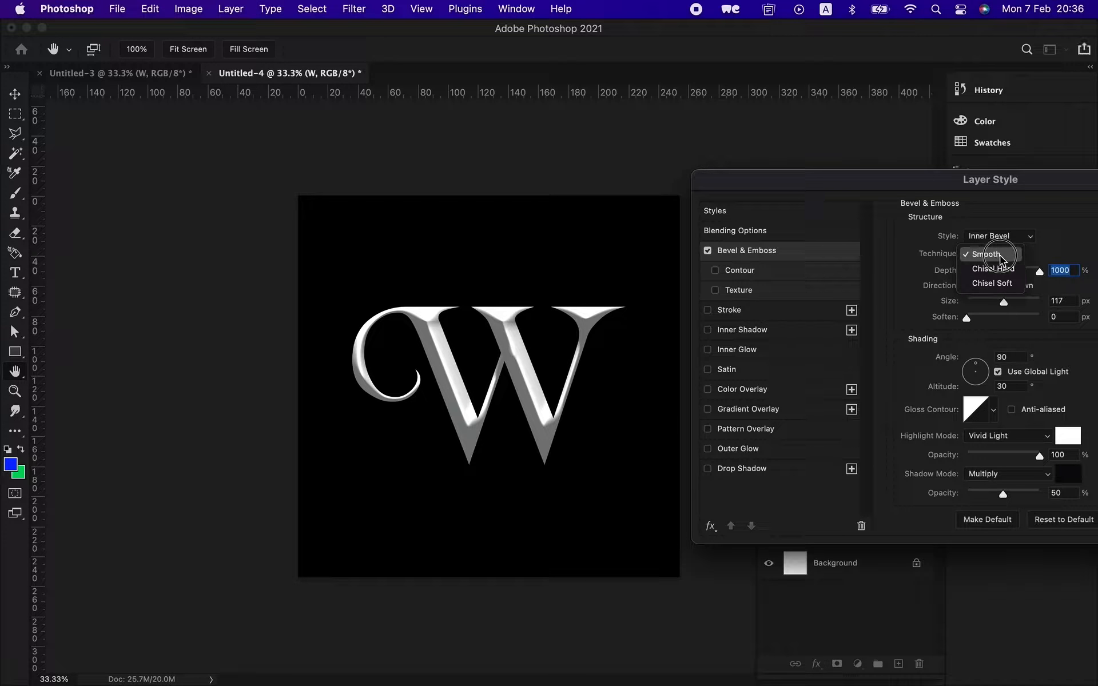
left_click(985, 253)
left_click(992, 238)
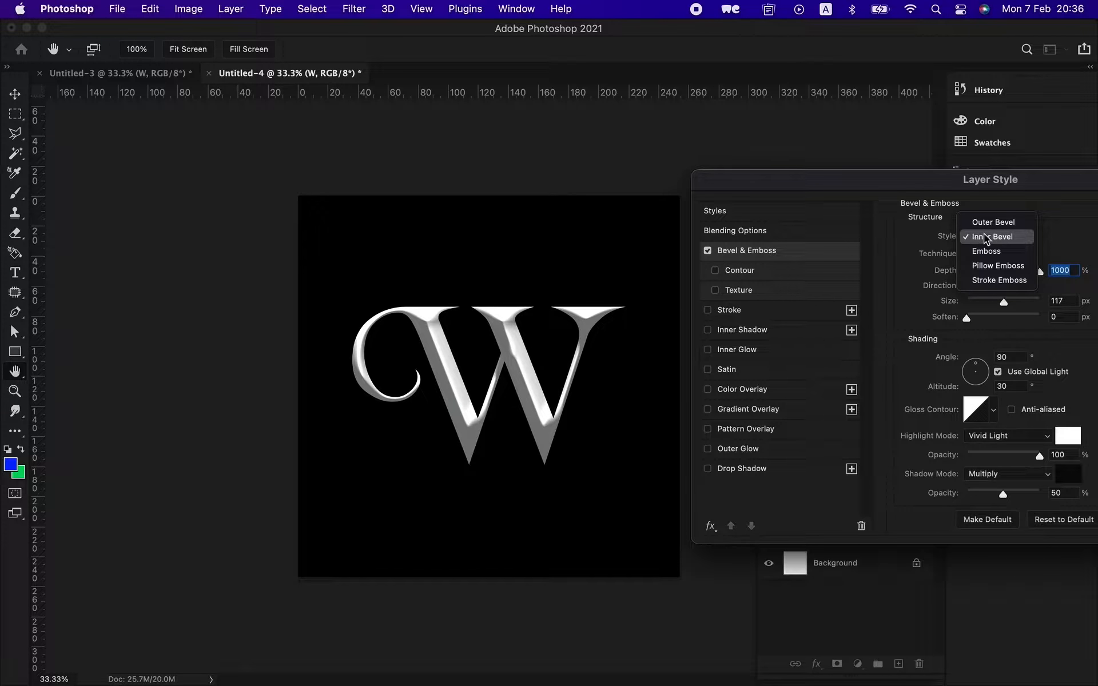
left_click(991, 239)
Step: Set the bevel size to 125 px, keep soften at 0 px and Vivid Light as highlight mode, and apply the effect
left_click_drag(1004, 301, 1005, 304)
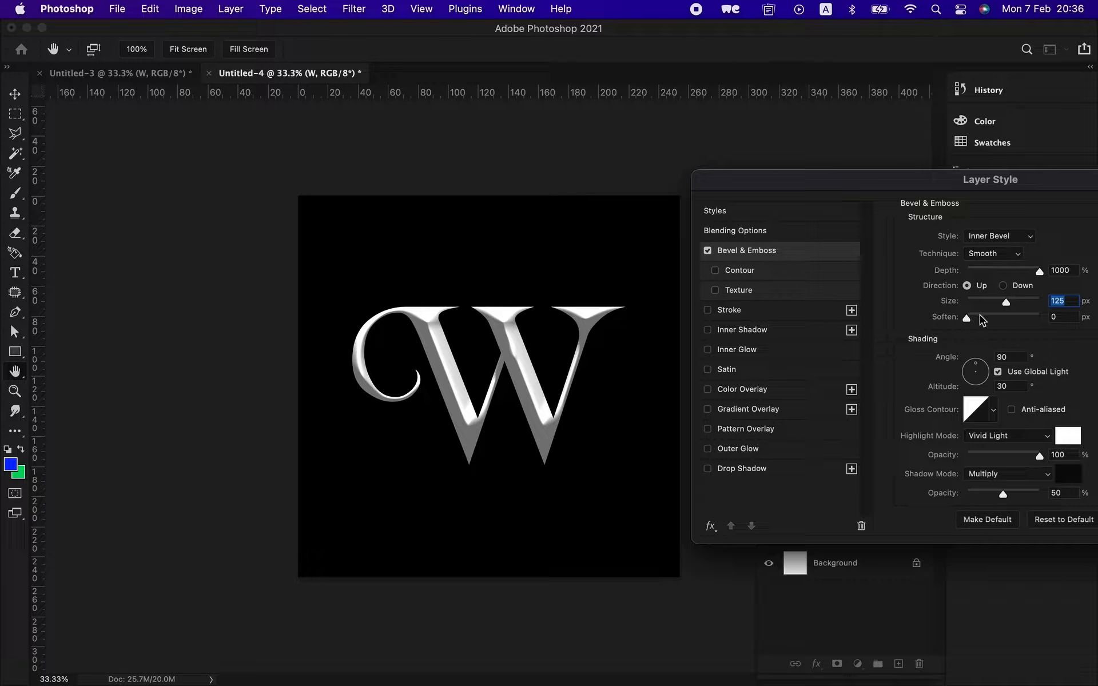
key("Tab")
left_click(1025, 438)
left_click(1025, 435)
left_click_drag(959, 188, 608, 188)
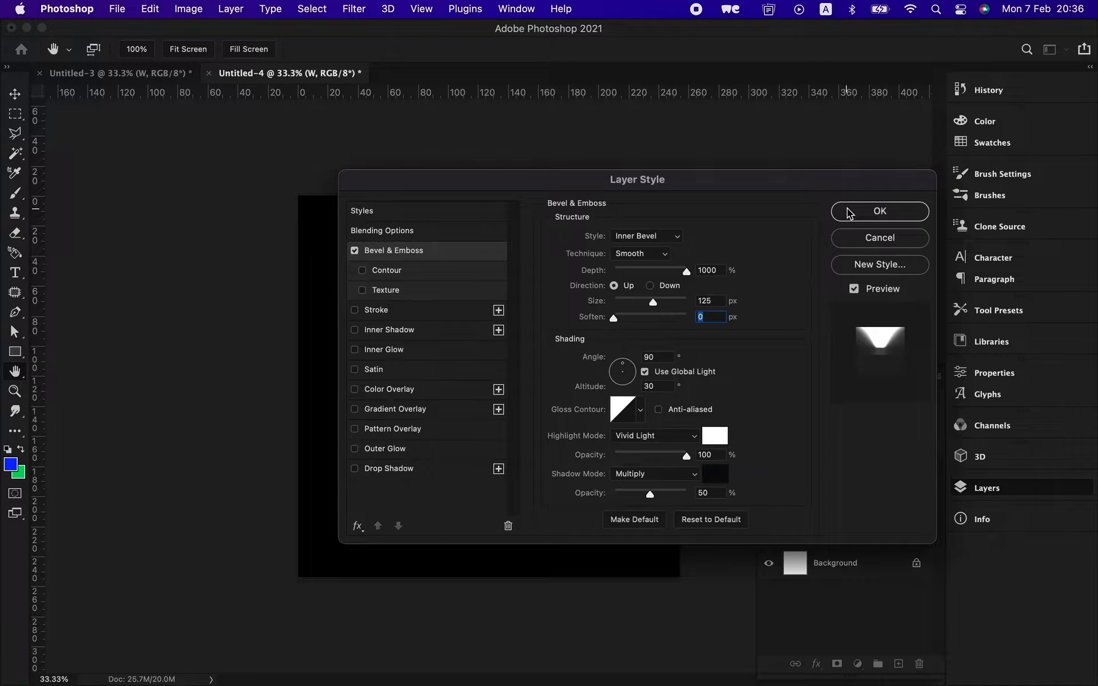
left_click(869, 212)
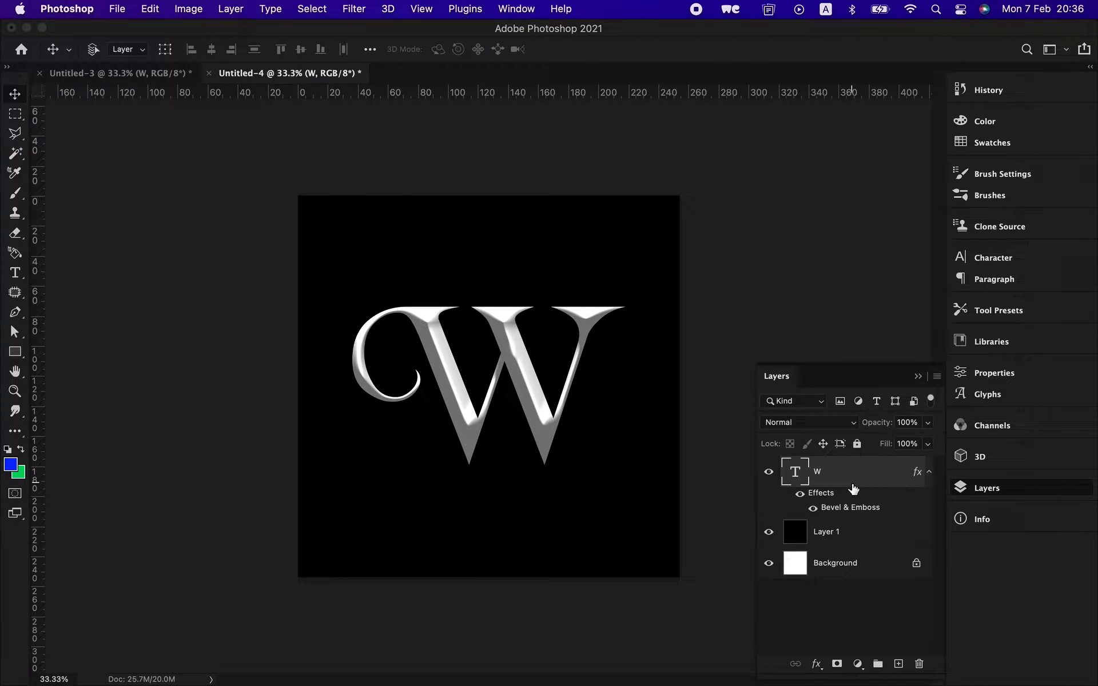
Step: Apply a reversed linear silver-and-dark Gradient Overlay to the W layer at 100% opacity, 40° angle and 150% scale
left_click(815, 665)
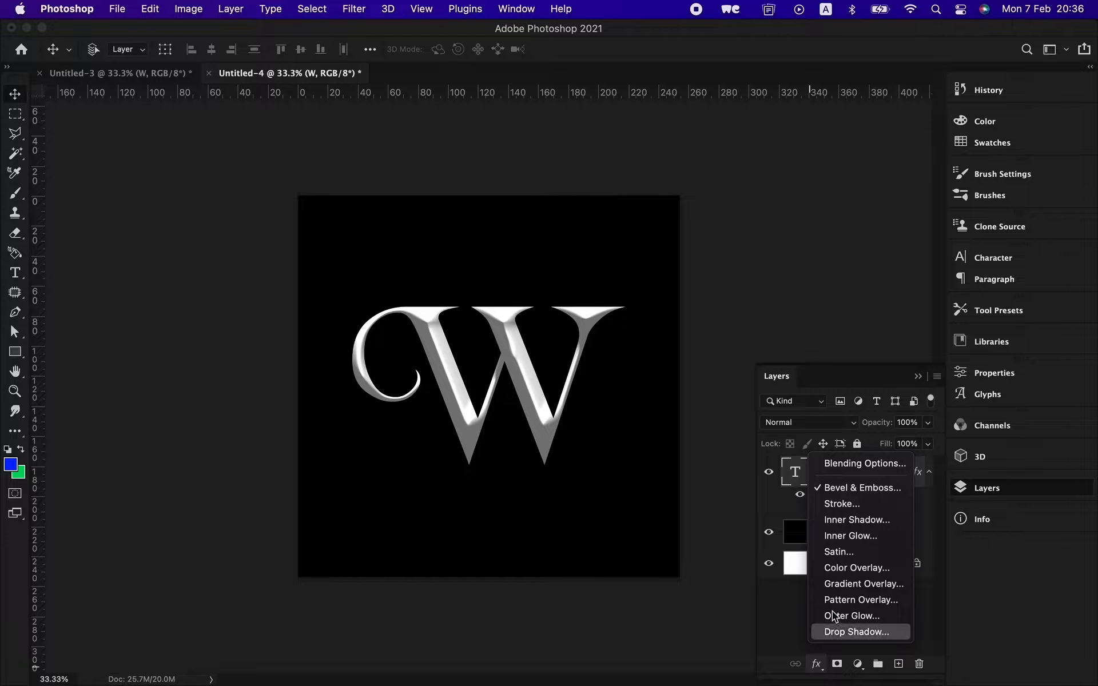
left_click(850, 584)
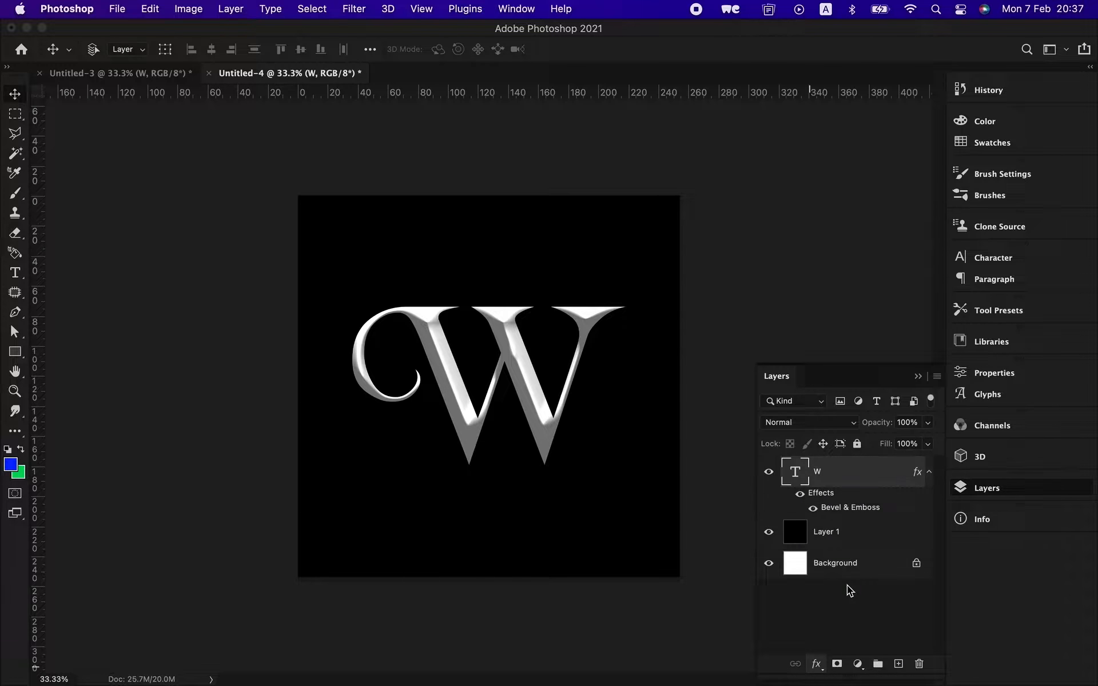
left_click_drag(642, 185, 318, 323)
left_click_drag(494, 332, 1001, 306)
left_click_drag(608, 310, 693, 251)
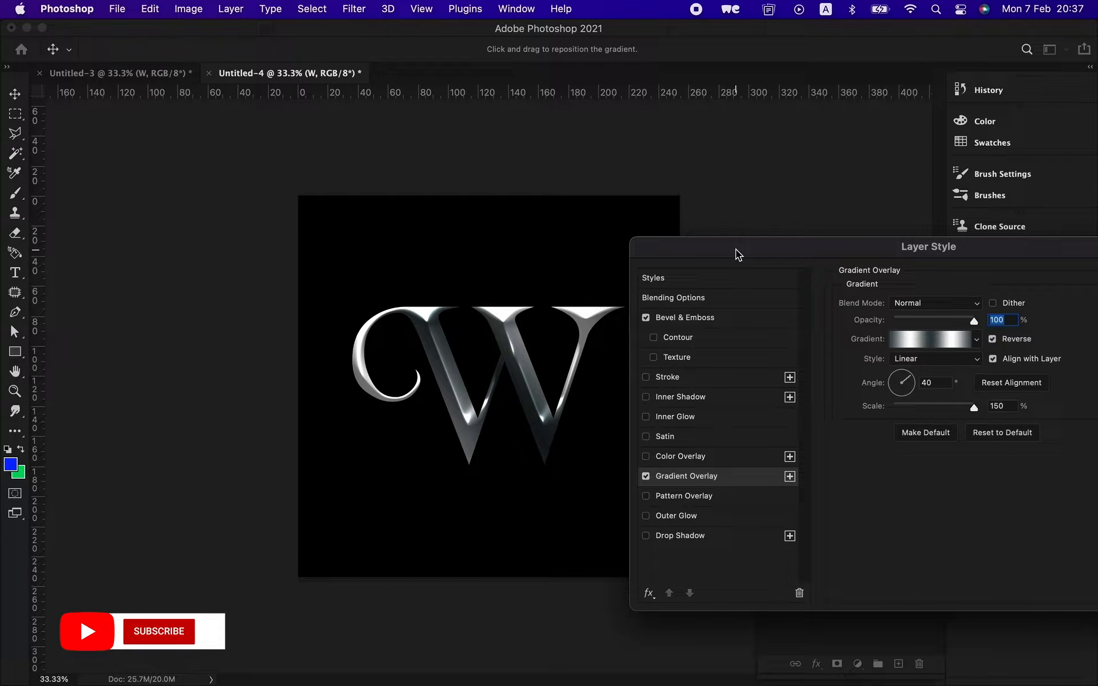
left_click_drag(736, 249, 531, 251)
left_click(942, 286)
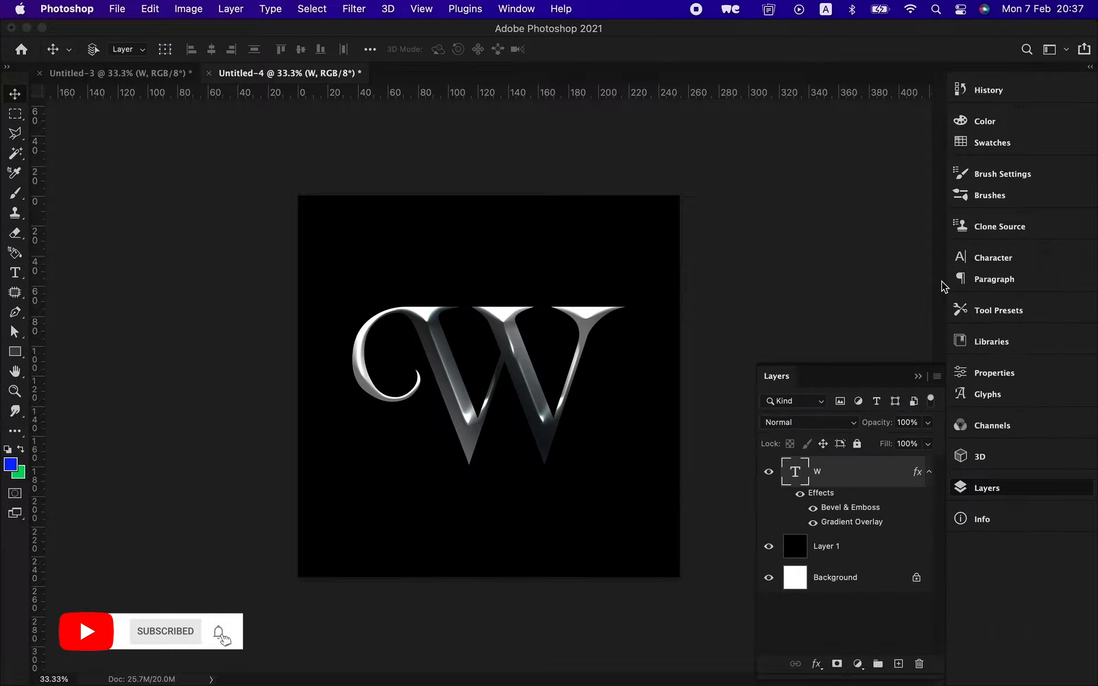
Step: Reopen the W layer's Bevel & Emboss settings and enable Texture, leaving Contour off
double_click(855, 510)
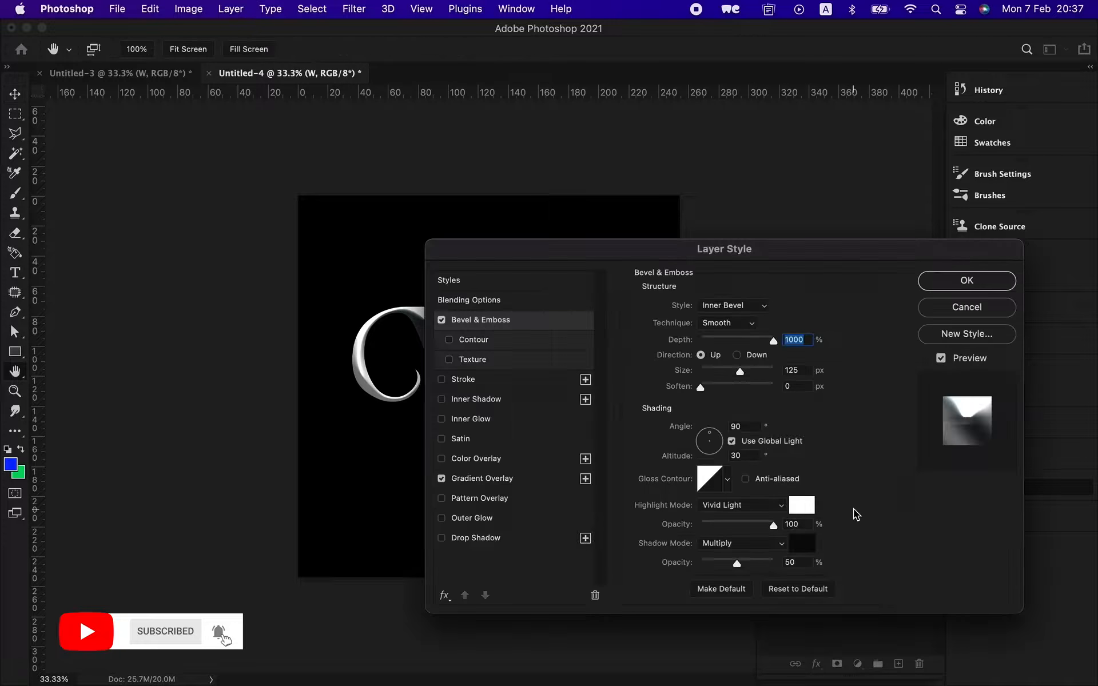
left_click_drag(595, 254, 806, 223)
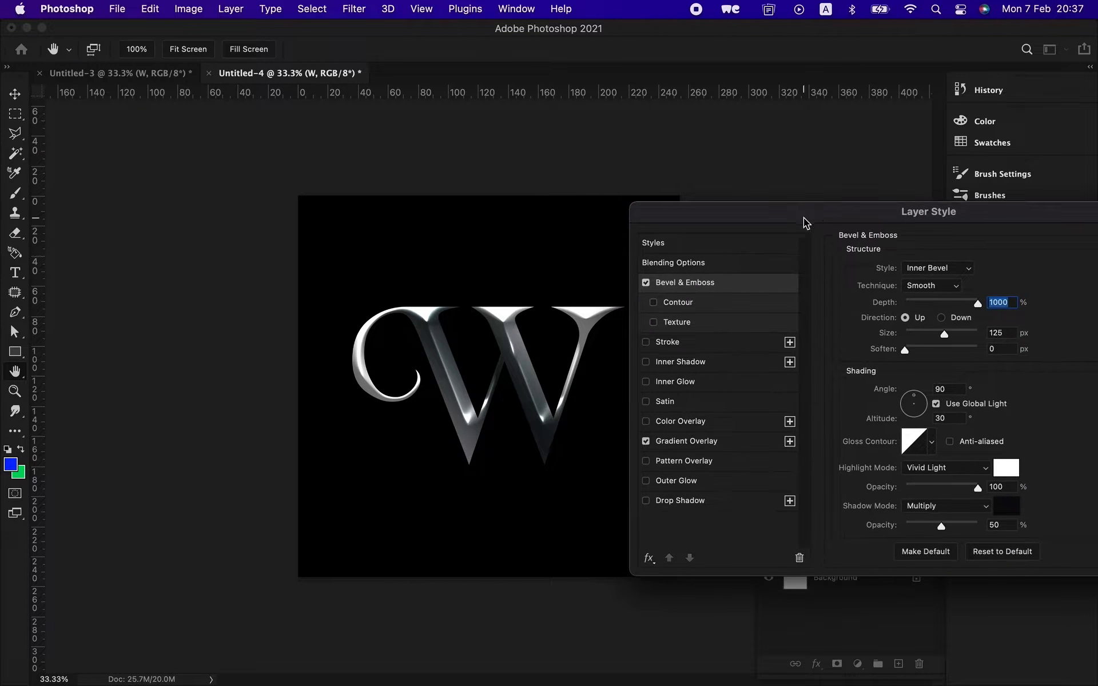
left_click(654, 303)
left_click(654, 303)
left_click(653, 322)
left_click(697, 328)
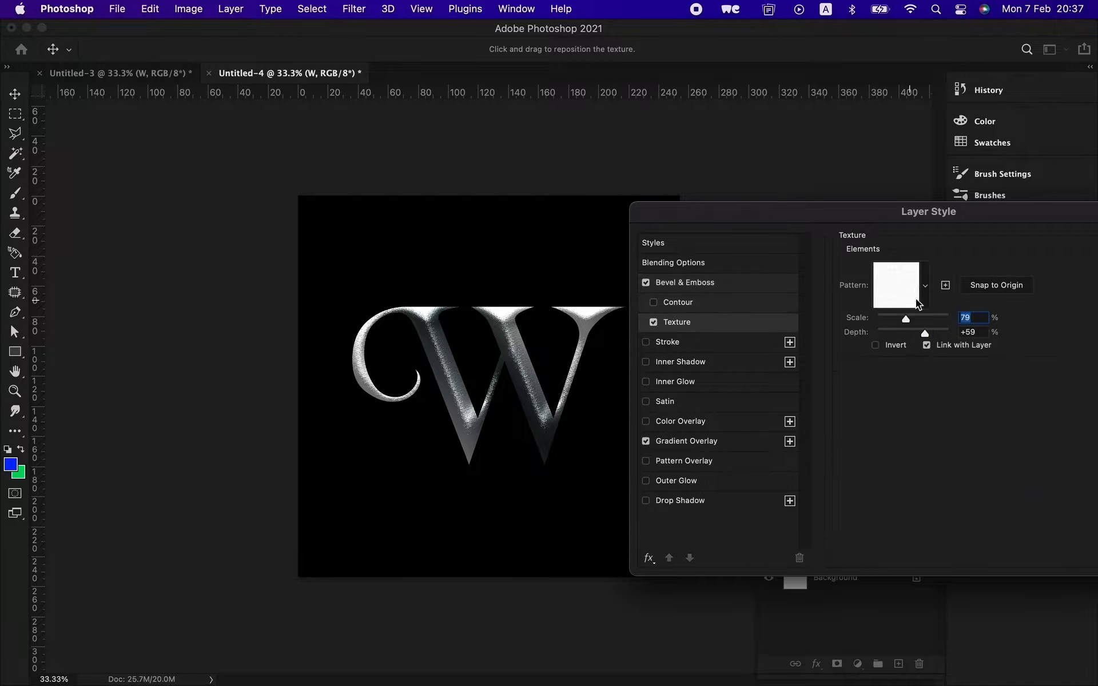
Step: Choose the white fine-grained pattern at the start of the picker's second row as the bevel texture
left_click(911, 303)
left_click(838, 378)
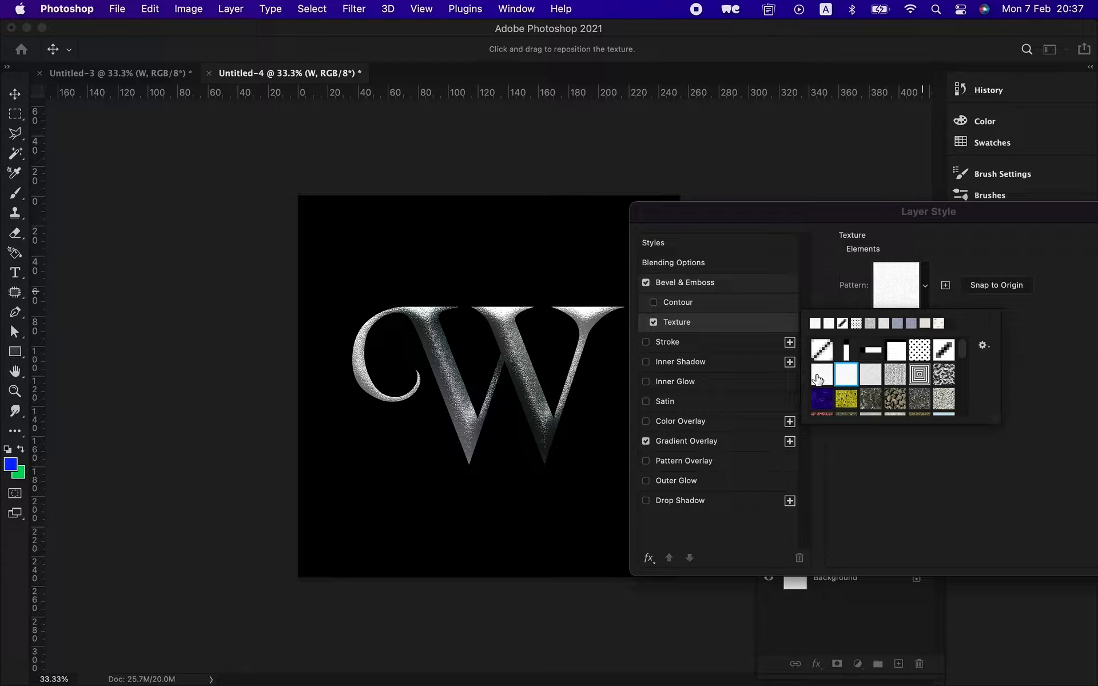
left_click(817, 377)
left_click(926, 288)
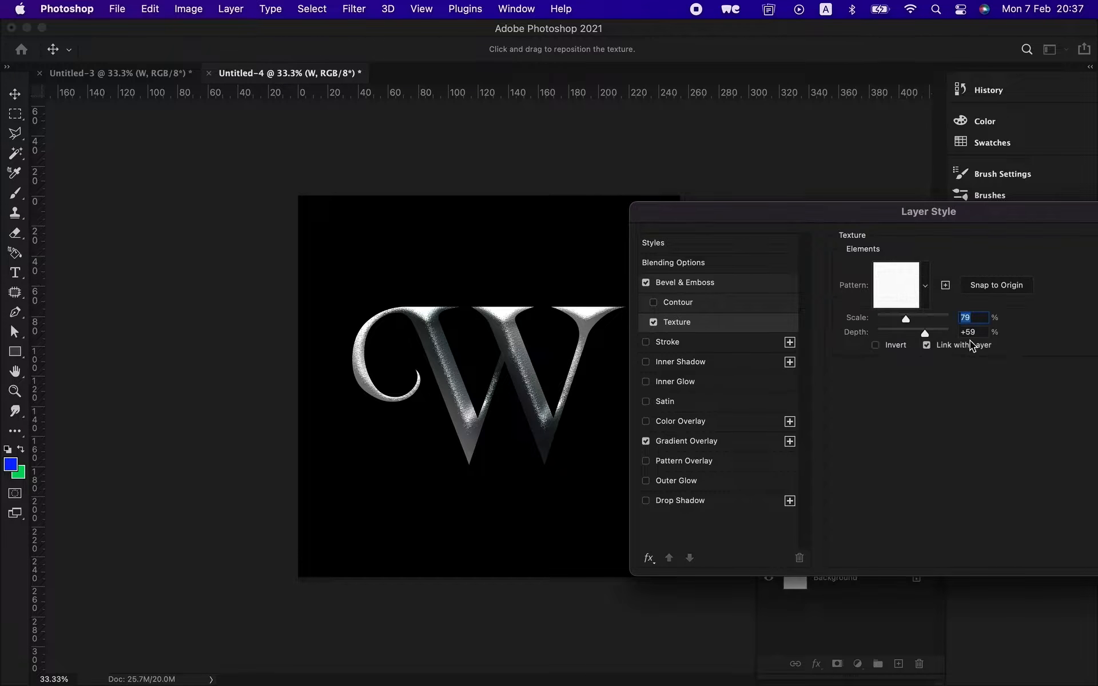
Step: Set the texture depth to +34% and its scale to 81%, and apply the layer style
left_click_drag(922, 329, 919, 331)
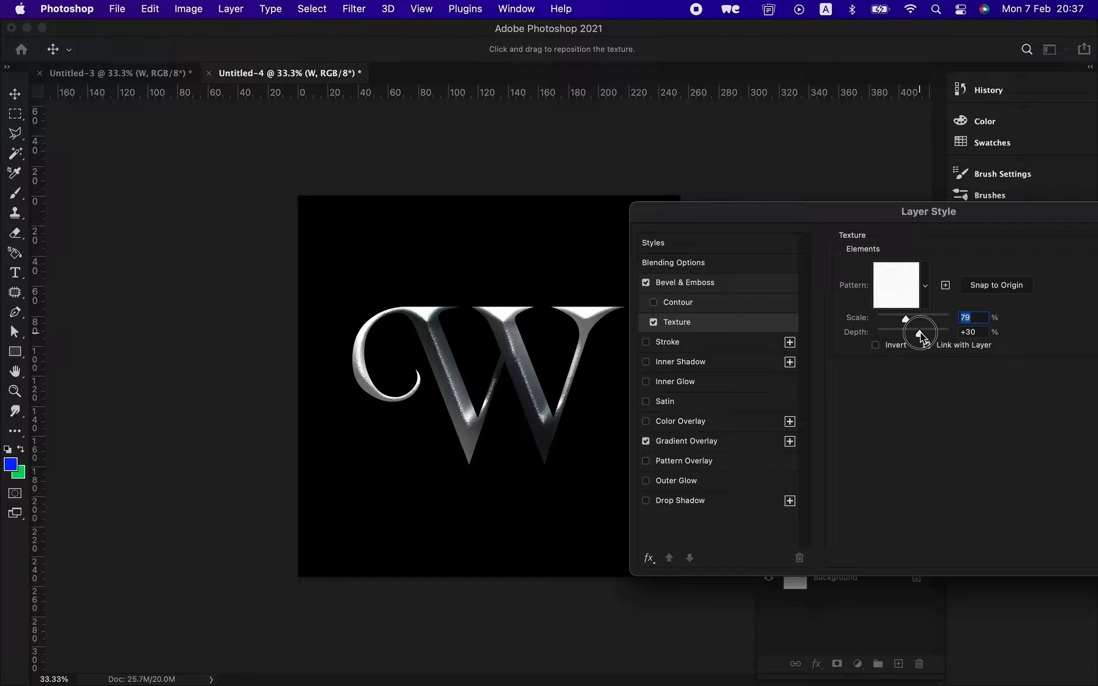
left_click(921, 332)
left_click_drag(907, 320, 905, 320)
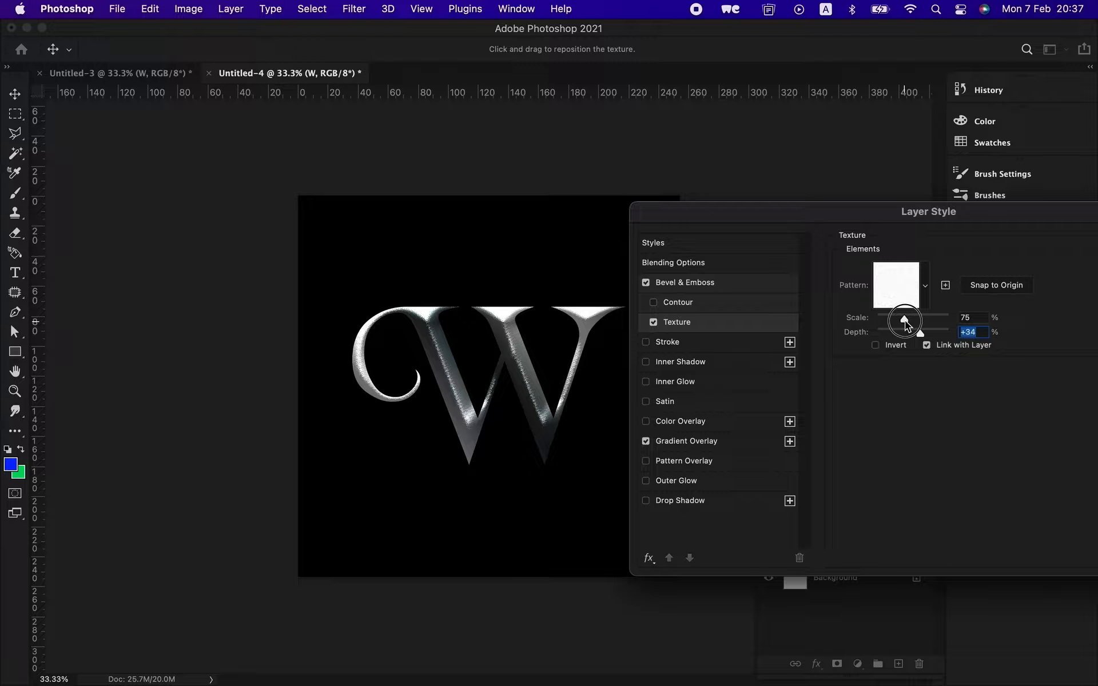
mouse_move(905, 321)
left_mouse_down()
mouse_move(892, 324)
mouse_move(907, 321)
left_mouse_up()
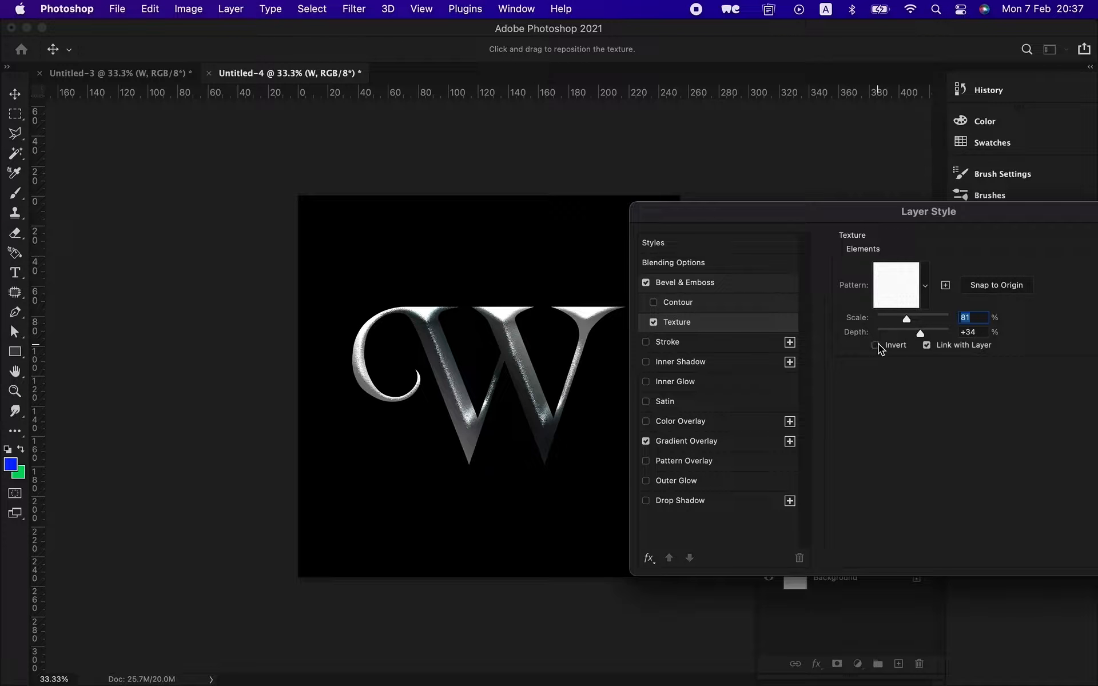
left_click_drag(919, 211, 521, 279)
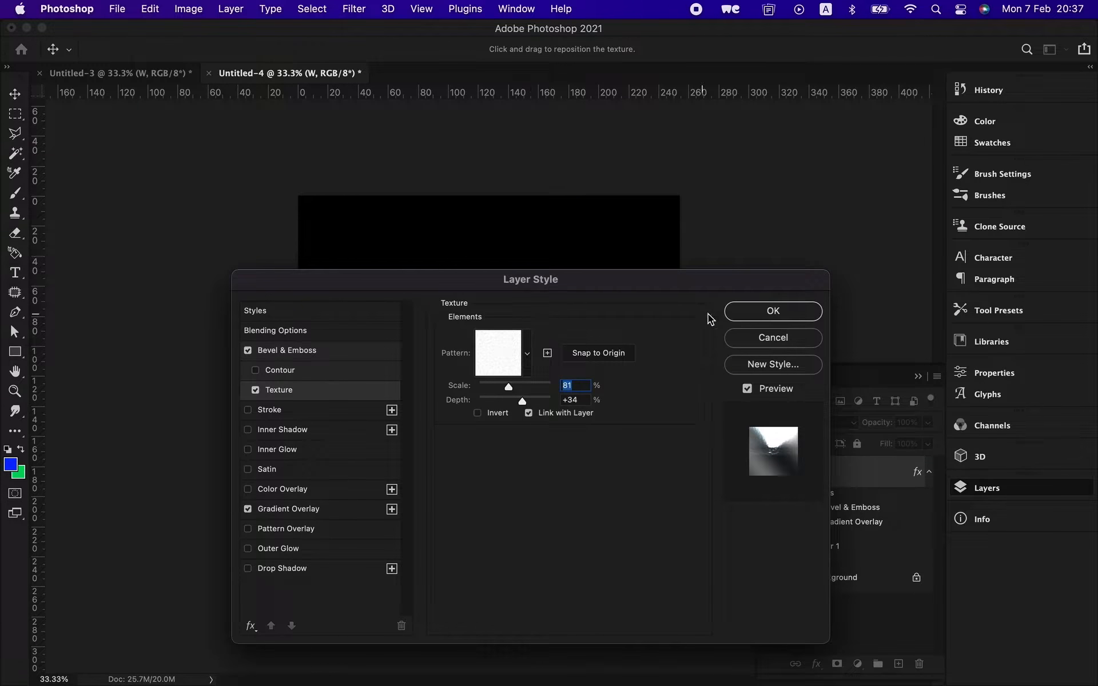
left_click(747, 313)
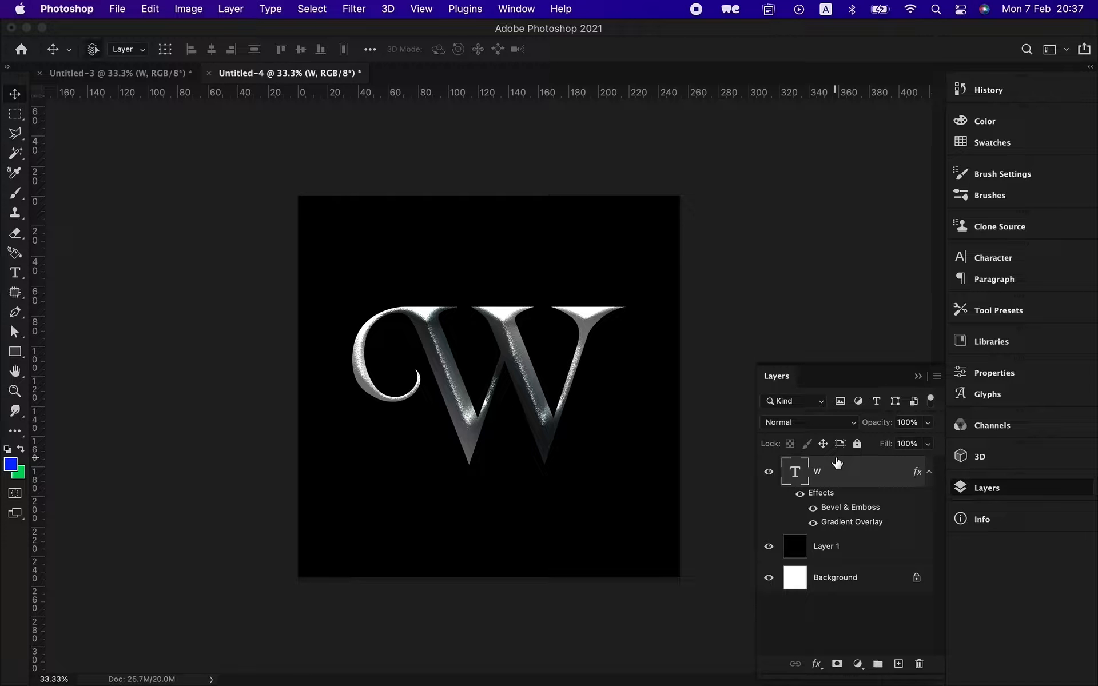
Step: Duplicate the W text layer together with its layer effects
key("super+j")
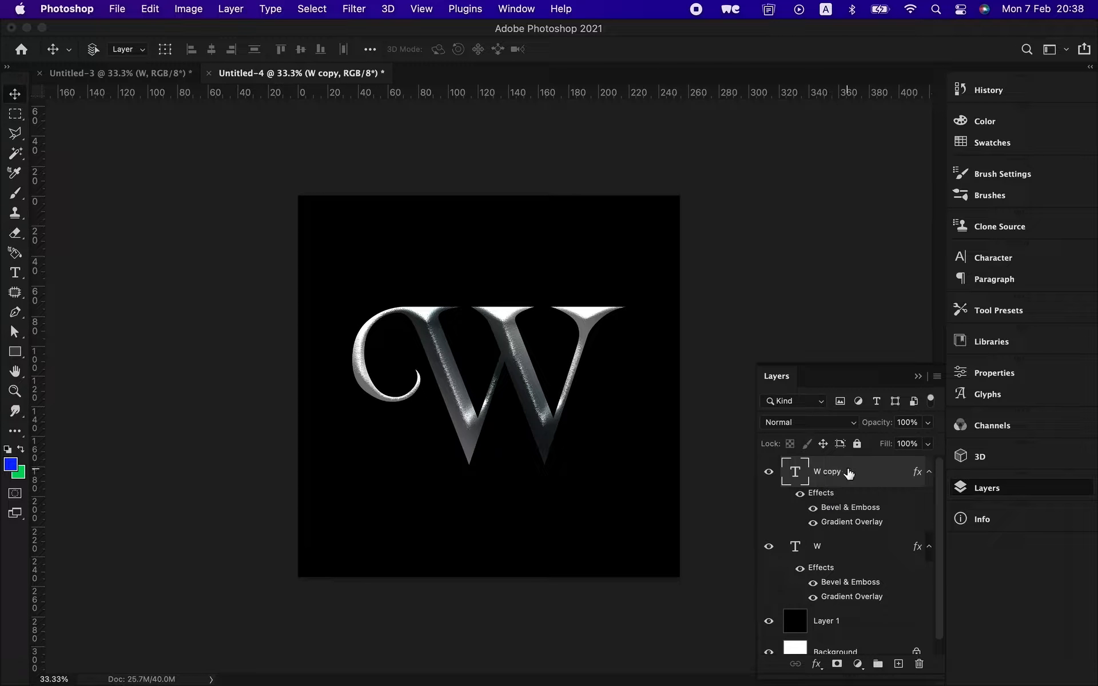
Step: Try rasterizing the layer style of the W copy, and undo it
right_click(849, 473)
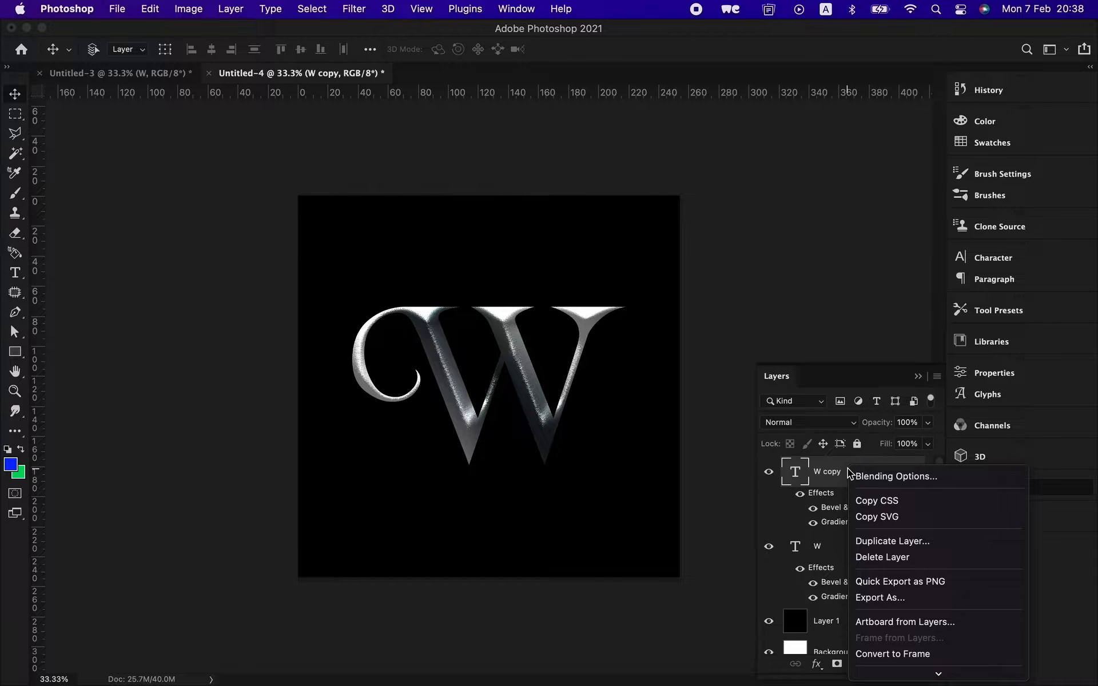
scroll(870, 632, "down", 5)
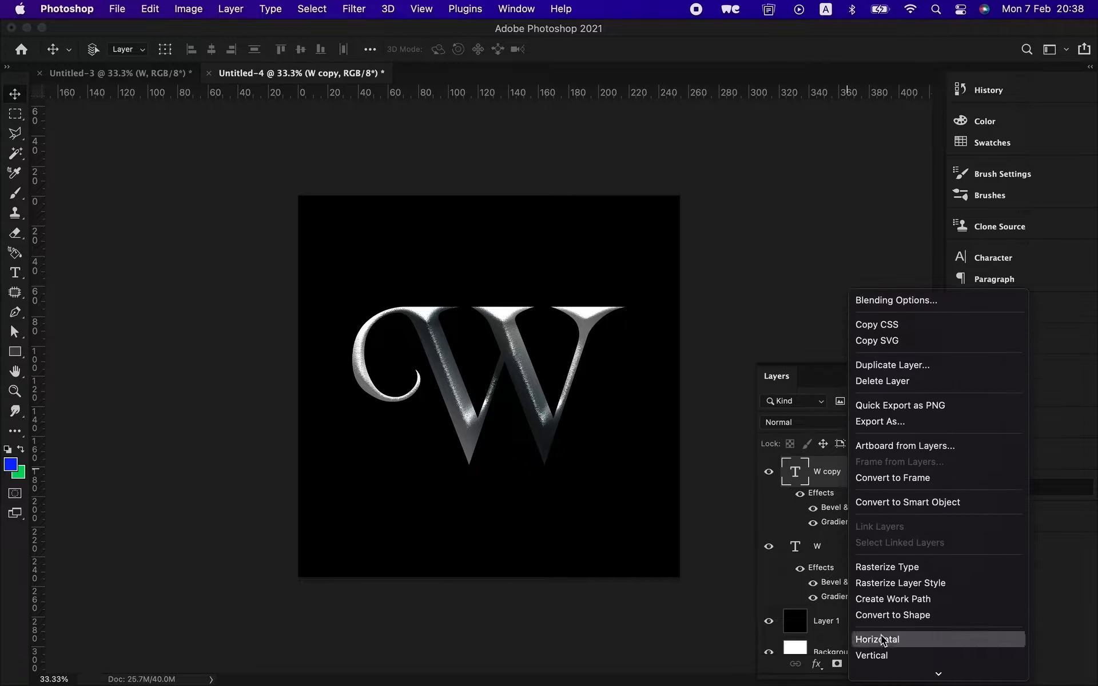
left_click(881, 584)
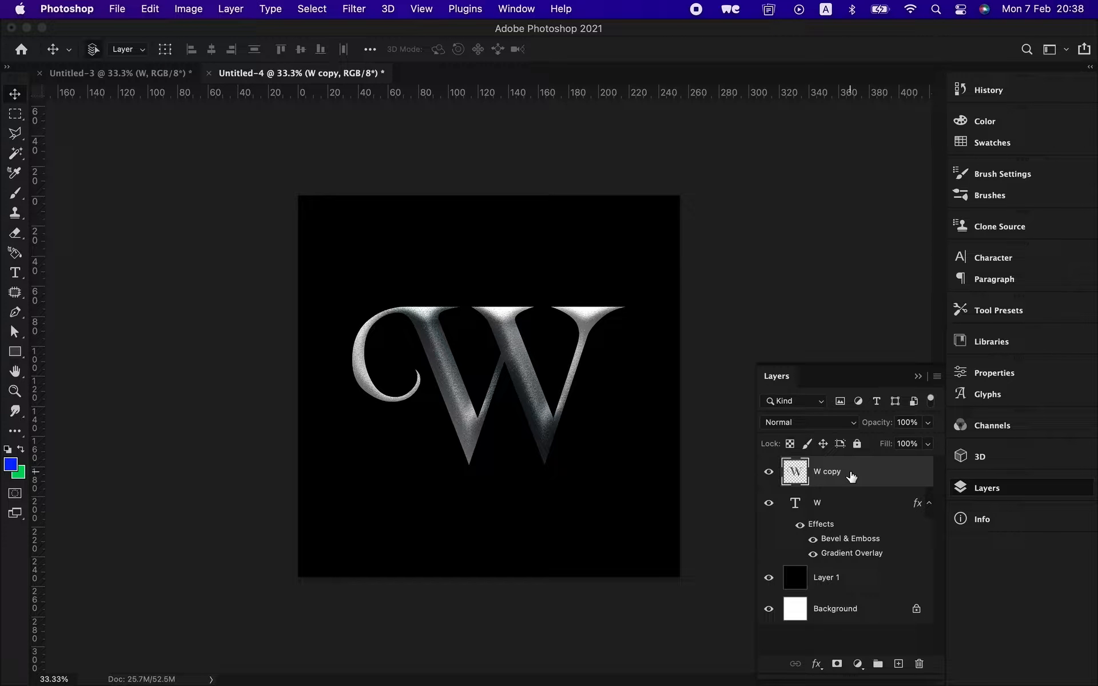
key("super+z")
Step: Rasterize the type of the W copy layer and convert the layer to a smart object
right_click(851, 476)
scroll(892, 629, "down", 5)
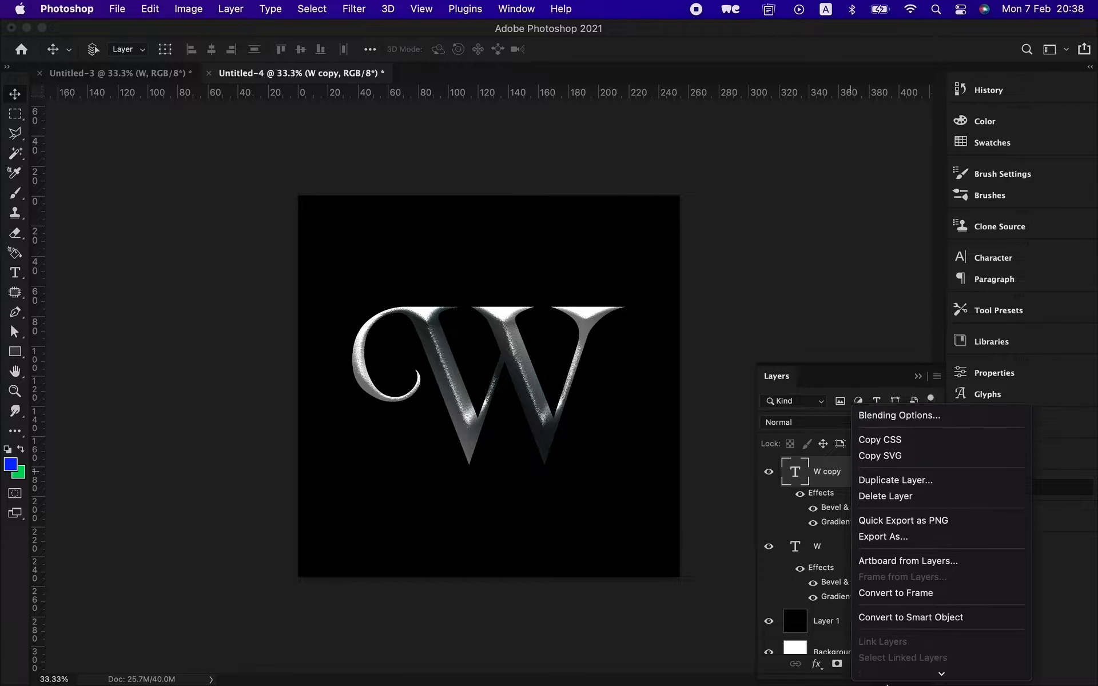
left_click(902, 588)
right_click(830, 481)
scroll(892, 629, "down", 5)
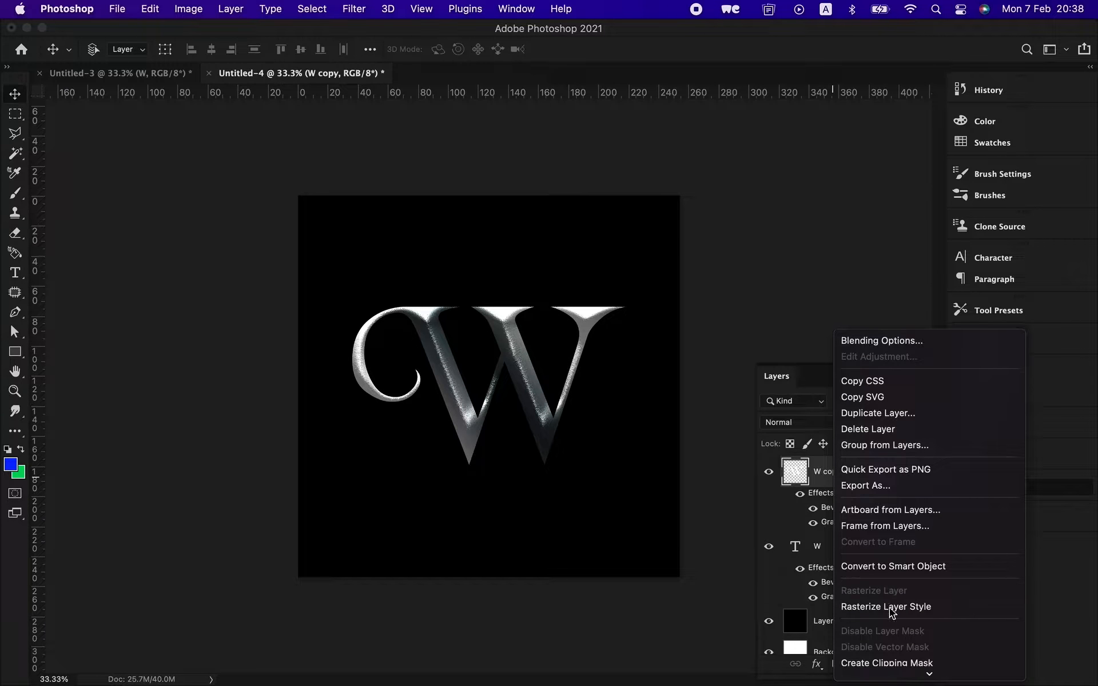
left_click(890, 570)
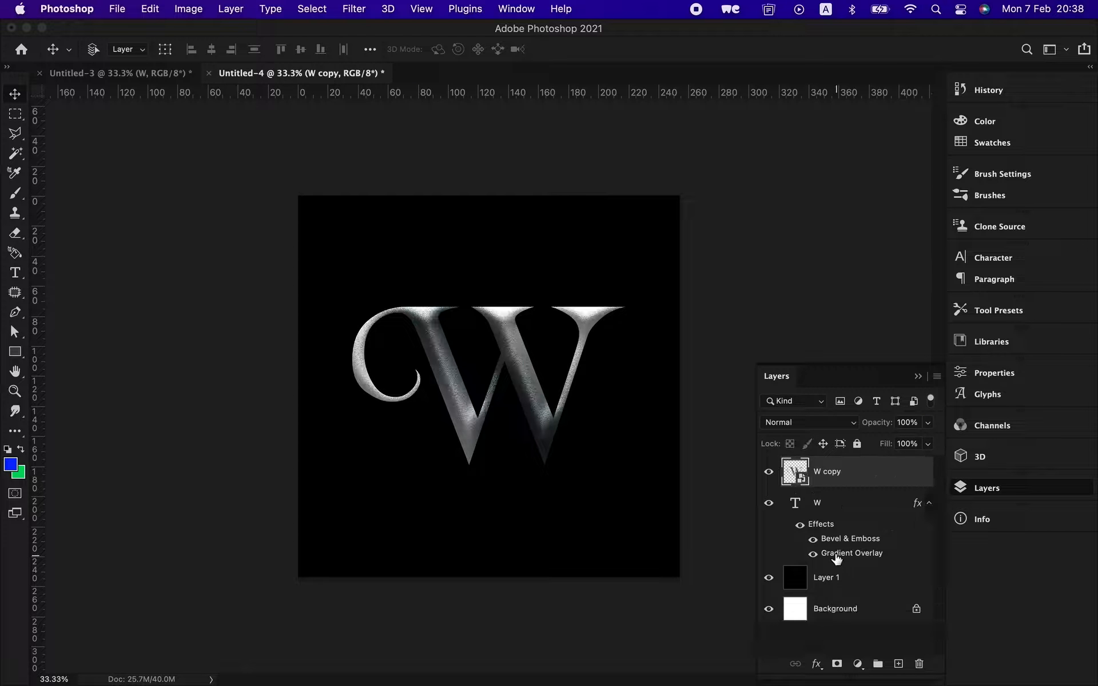
Step: Add a Bevel & Emboss effect to the W copy smart object, keeping the letter in view
left_click(816, 665)
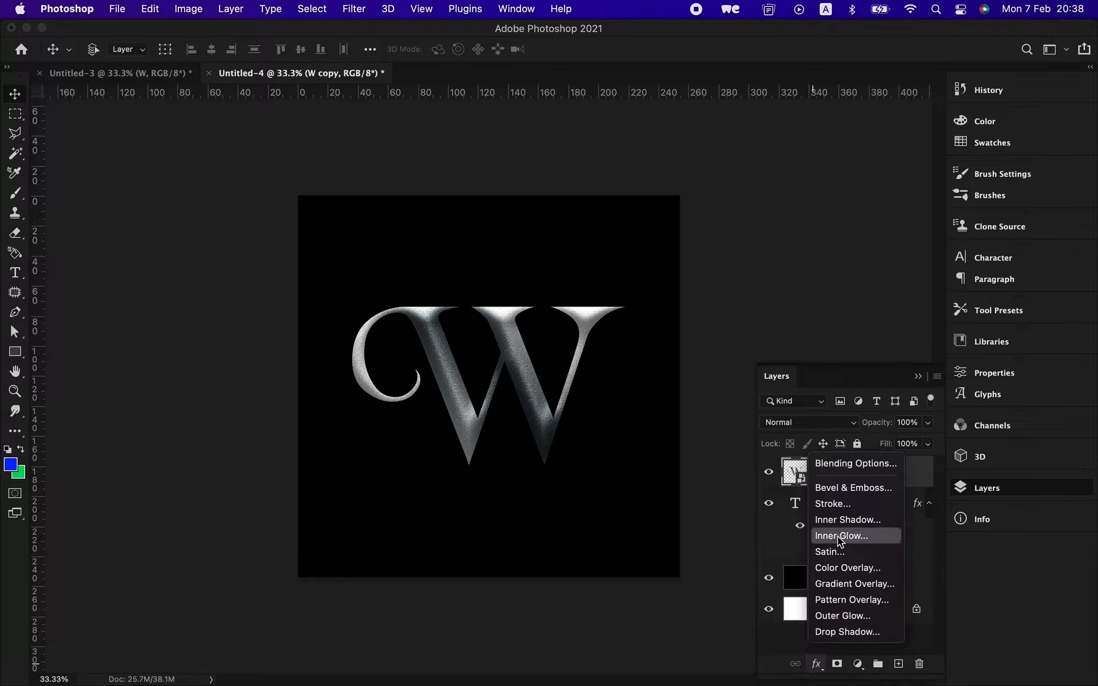
left_click(843, 486)
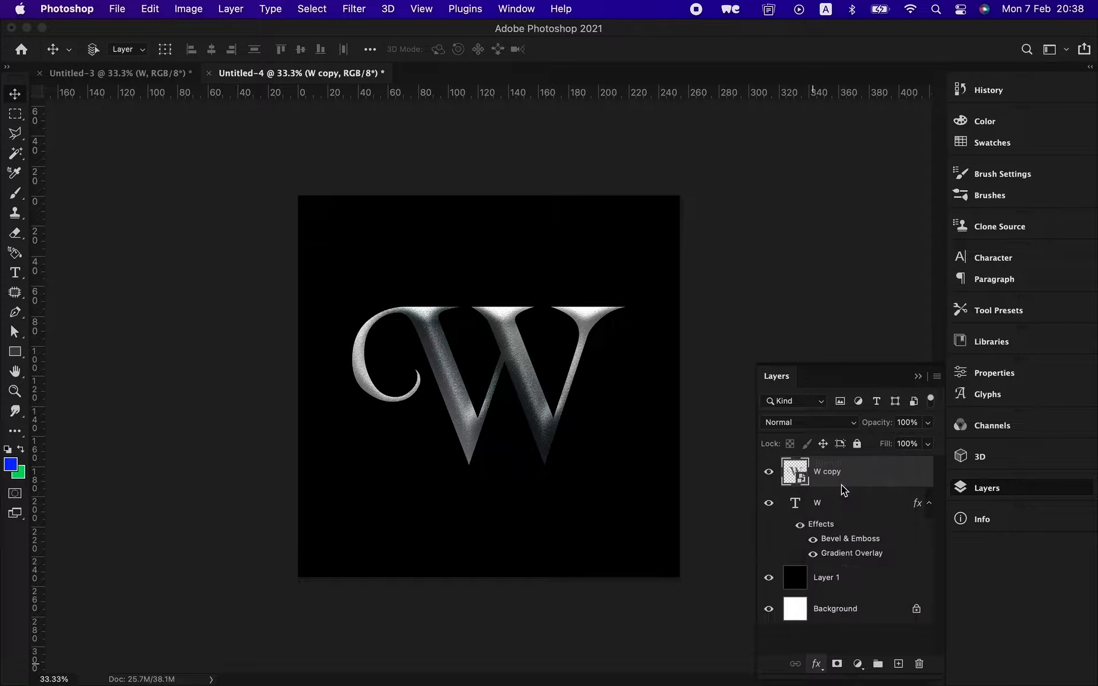
left_click_drag(539, 274, 935, 159)
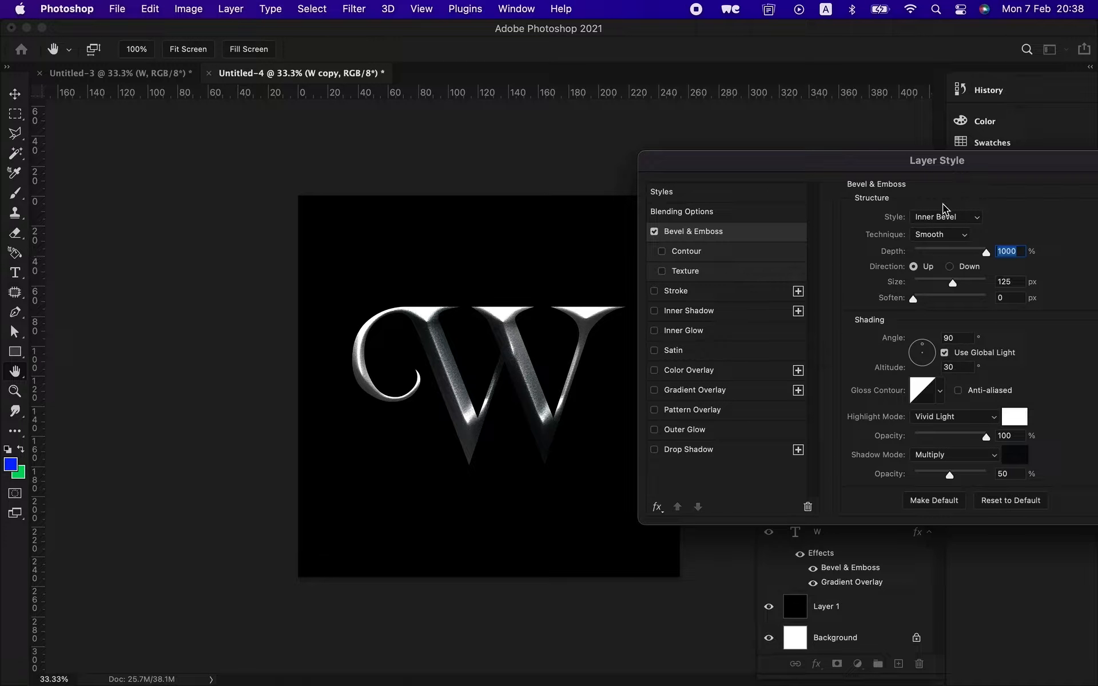
mouse_move(942, 171)
left_mouse_down()
mouse_move(927, 188)
mouse_move(936, 178)
left_mouse_up()
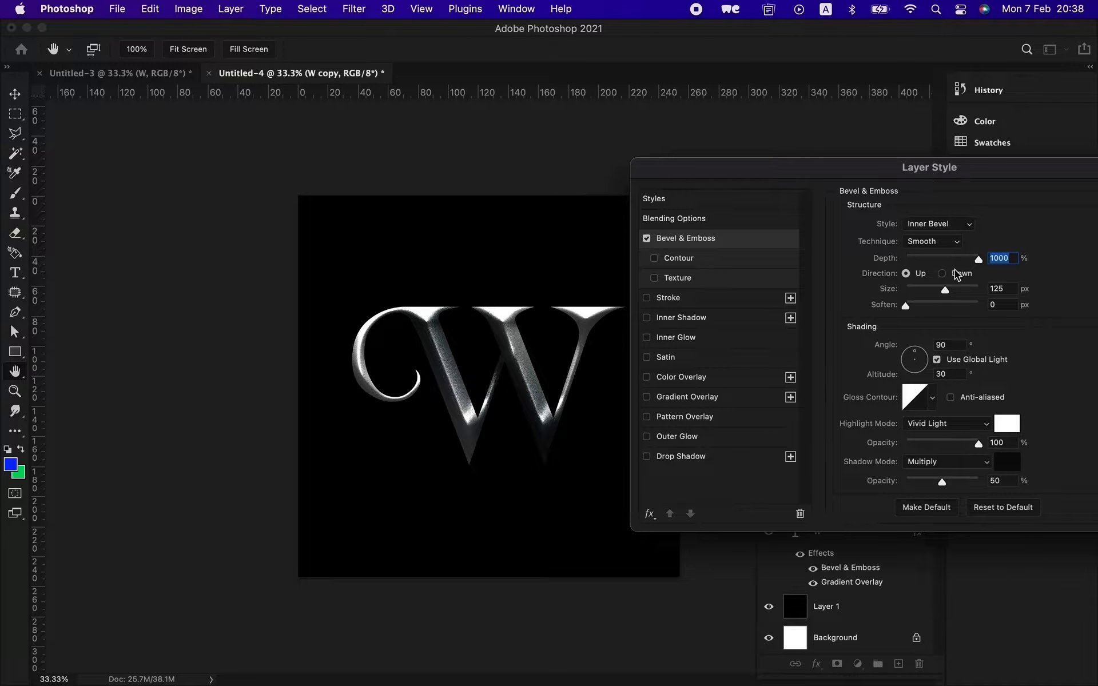
Step: Set the W copy's bevel size to 131 px, lower its shadow opacity to just under 47%, and apply the layer style
left_click_drag(946, 291, 948, 293)
mouse_move(942, 481)
left_mouse_down()
mouse_move(959, 482)
mouse_move(941, 484)
left_mouse_up()
left_click_drag(962, 171, 779, 156)
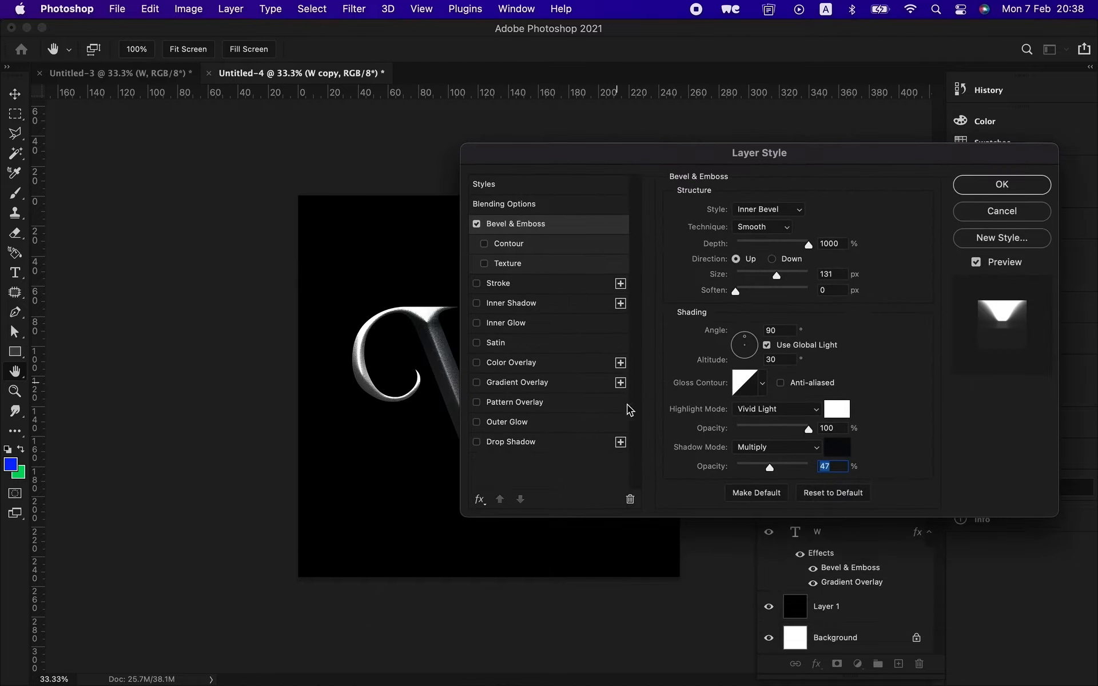
left_click_drag(462, 514, 476, 487)
left_click_drag(725, 155, 809, 101)
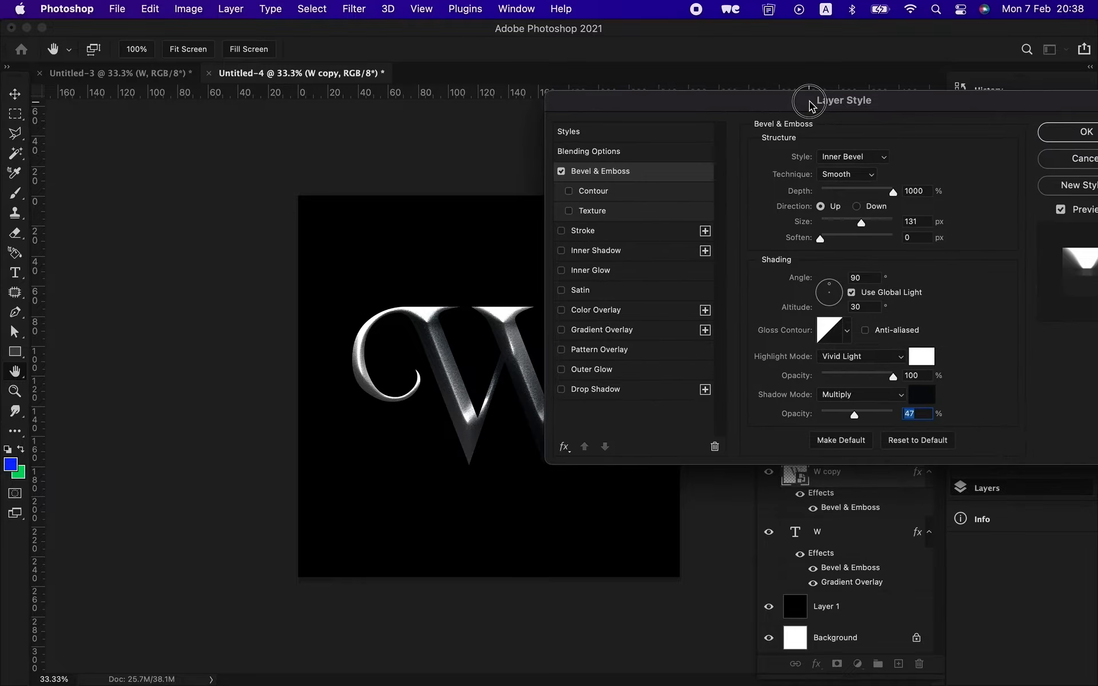
mouse_move(855, 416)
left_mouse_down()
mouse_move(863, 418)
mouse_move(852, 417)
left_mouse_up()
left_click(1066, 133)
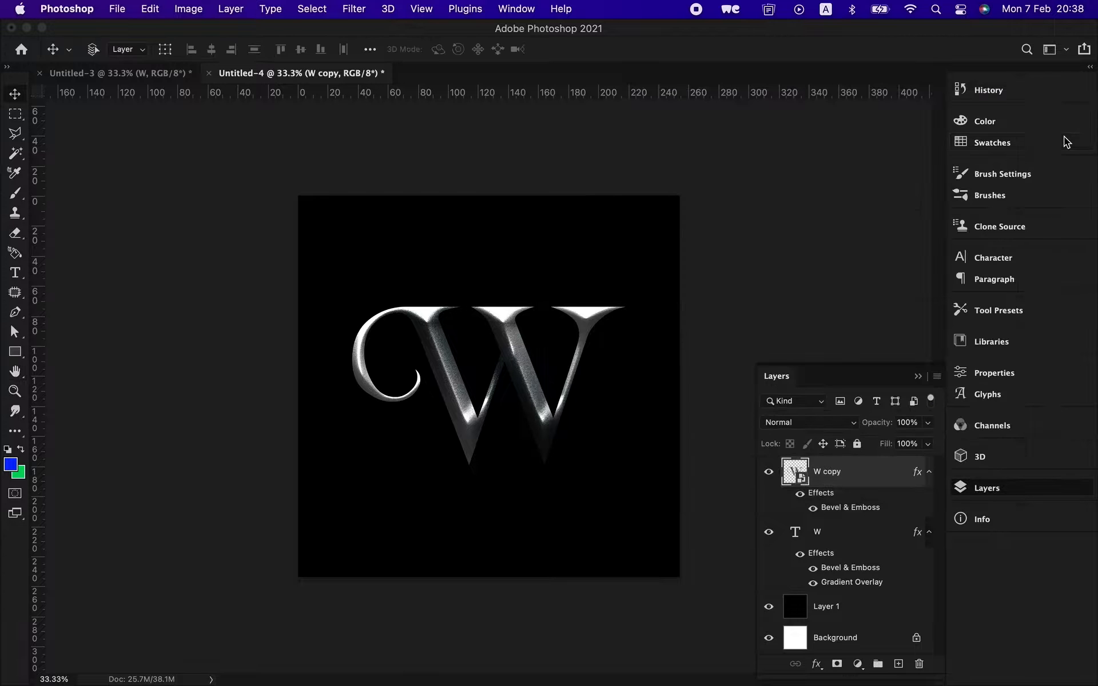
Step: Add an Inner Glow effect to the W copy layer, keeping the letter in view
left_click(817, 664)
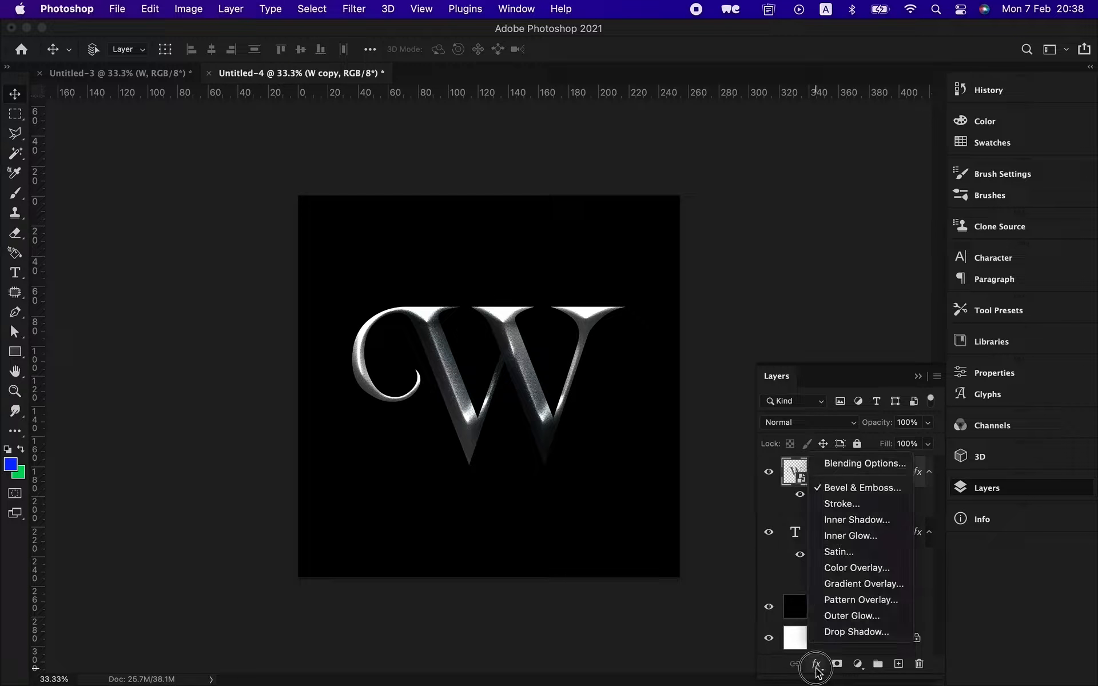
left_click(846, 532)
left_click_drag(606, 99, 819, 176)
Step: Change the Inner Glow color to a bright orange-red with RGB 231, 85, 14
left_click(960, 282)
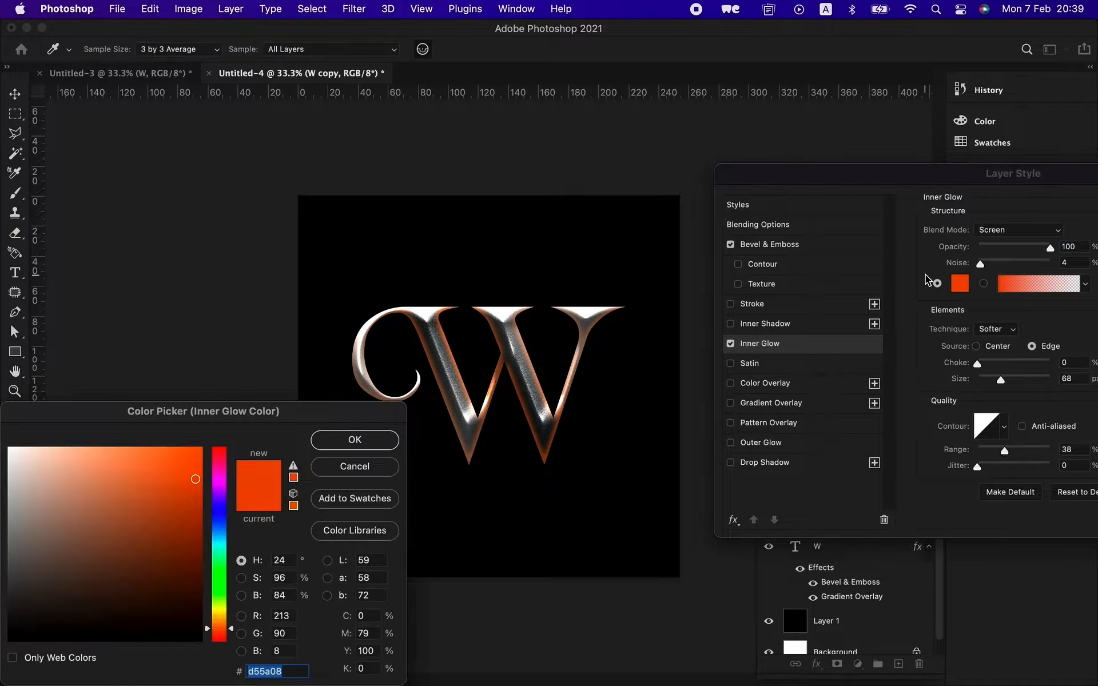
left_click_drag(295, 415, 1095, 419)
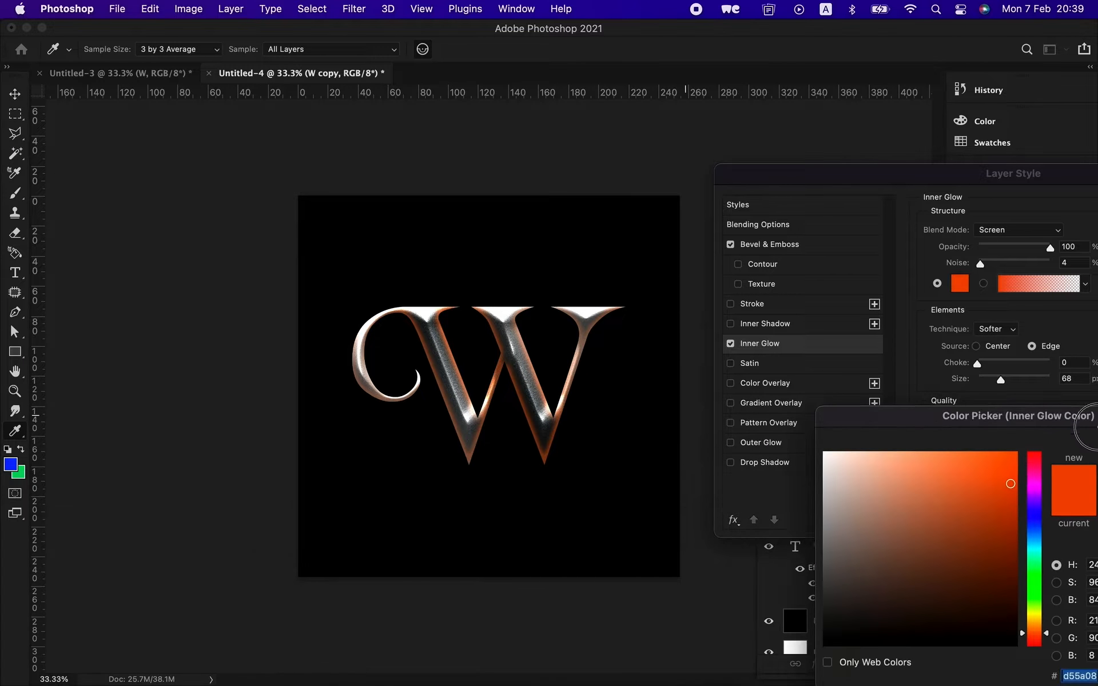
left_click(1035, 455)
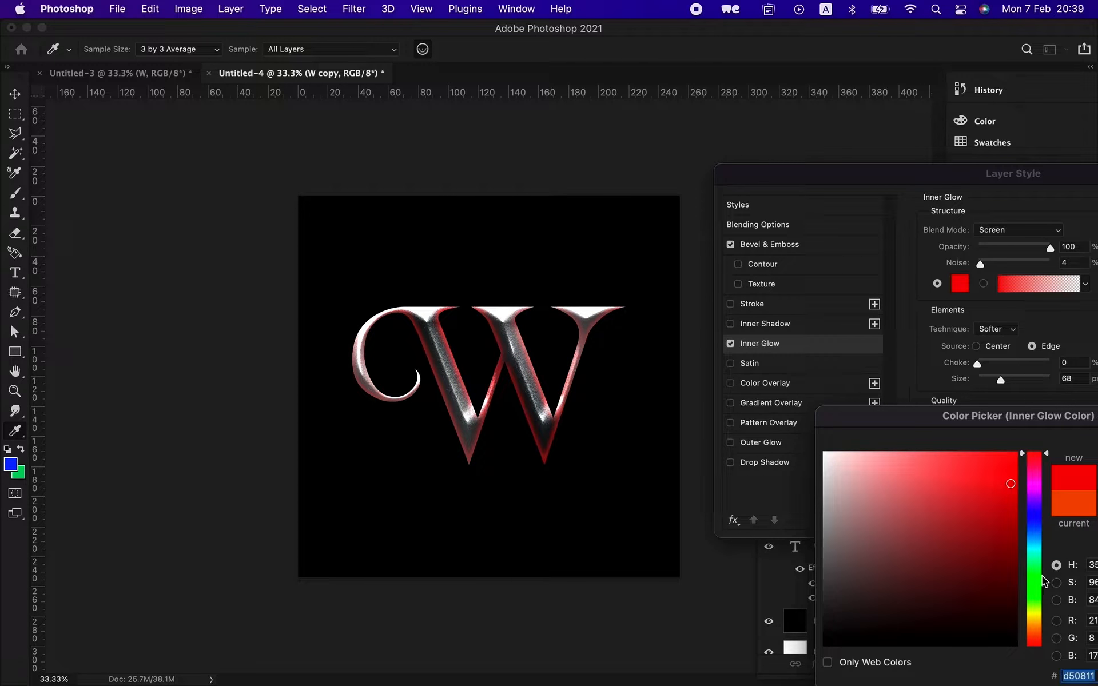
left_click(1038, 635)
left_click(994, 480)
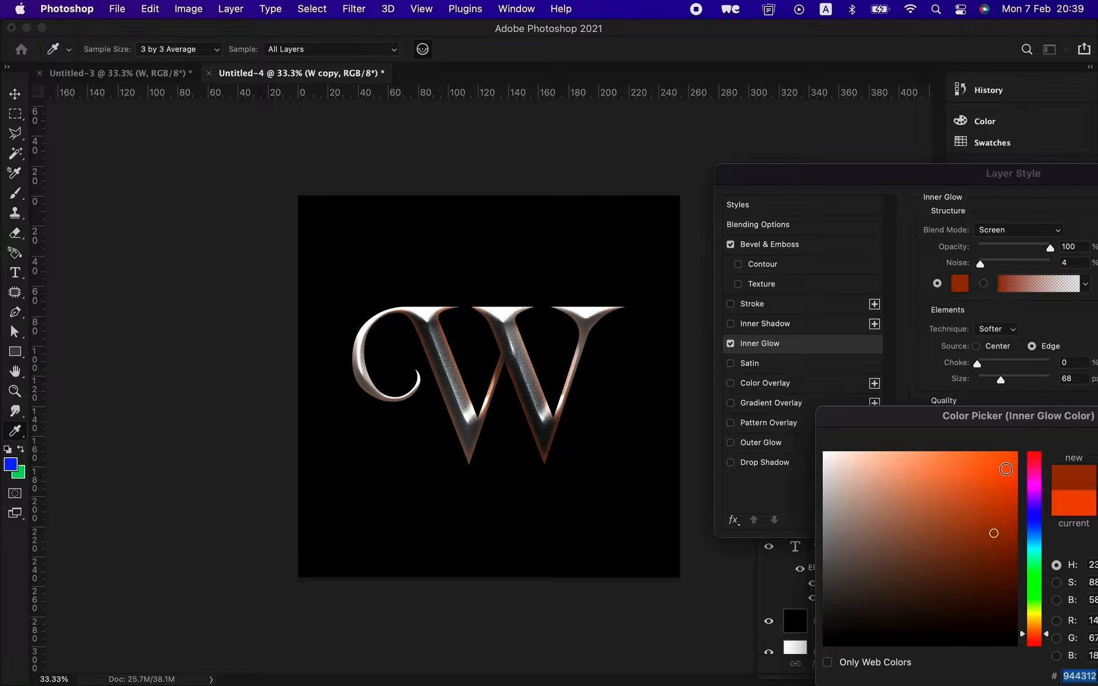
left_click(1006, 469)
left_click(1022, 637)
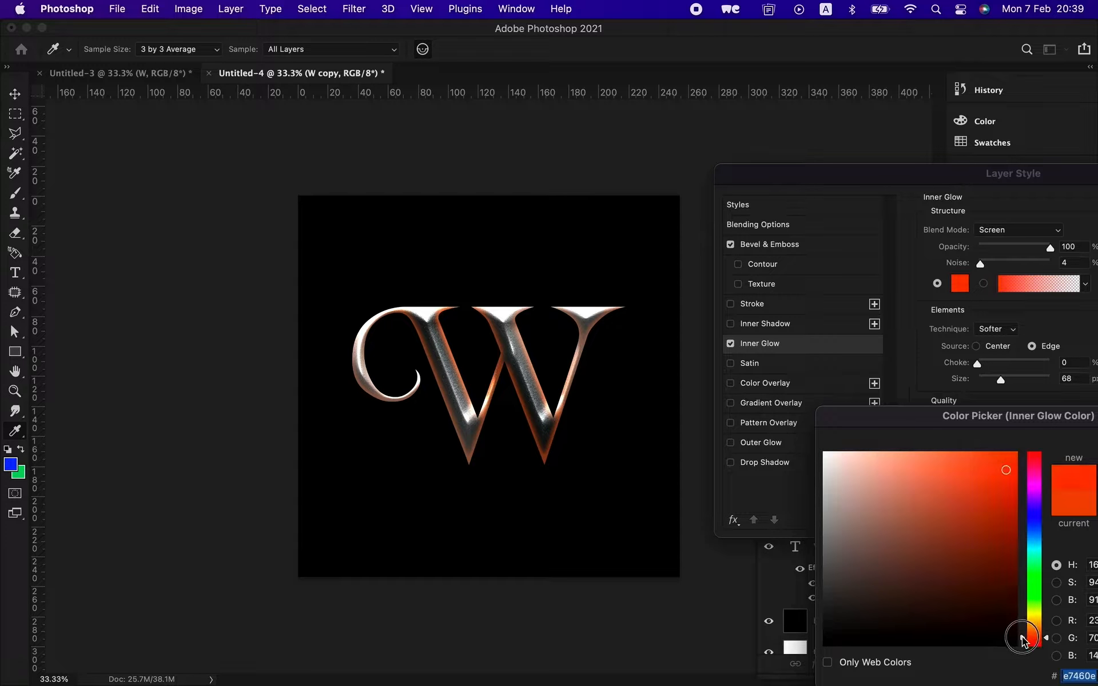
left_click_drag(1022, 641, 1024, 637)
left_click_drag(1011, 420, 400, 443)
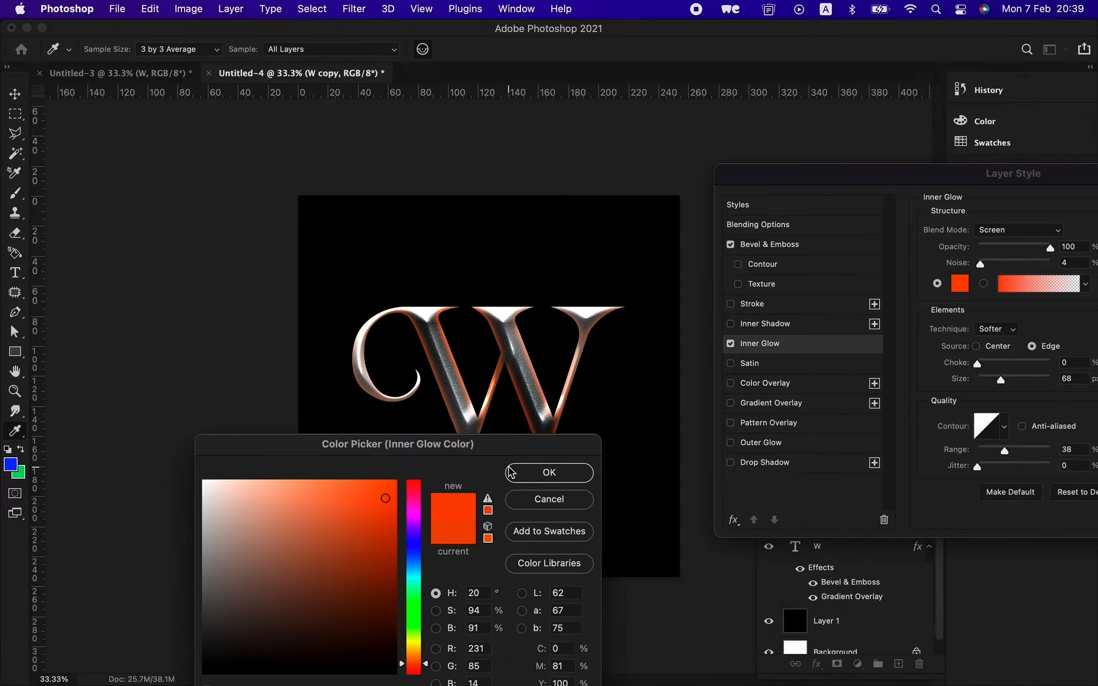
left_click(518, 472)
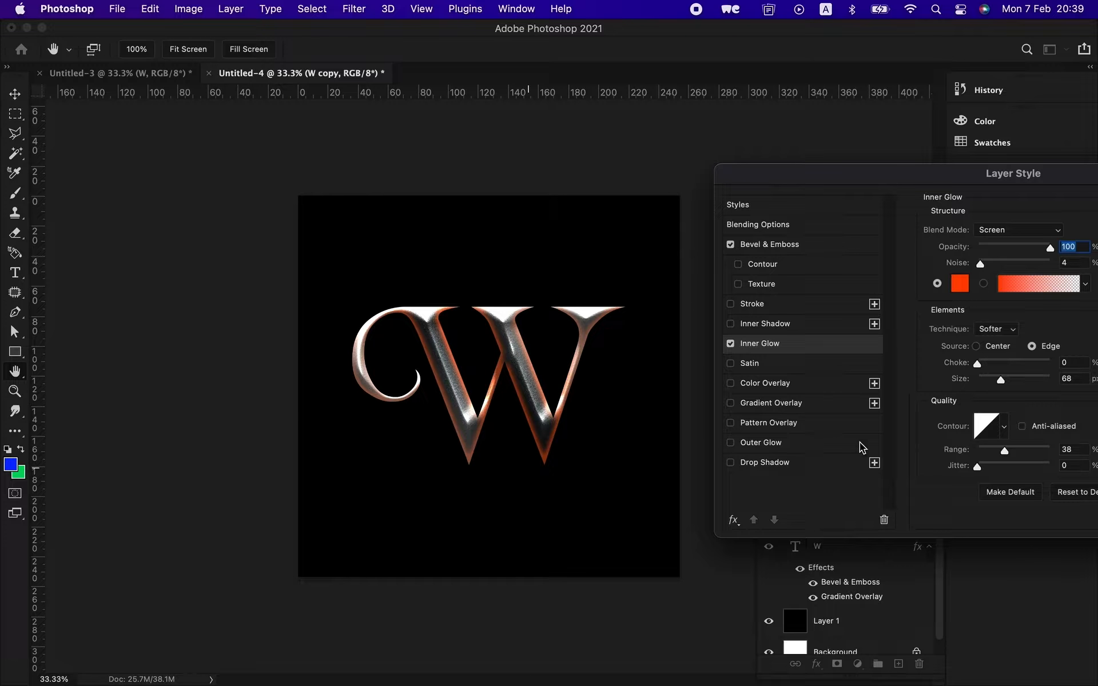
Step: Try alternative contour shapes for the Inner Glow, and return to the linear contour
left_click(1005, 428)
left_click(979, 460)
left_click(958, 464)
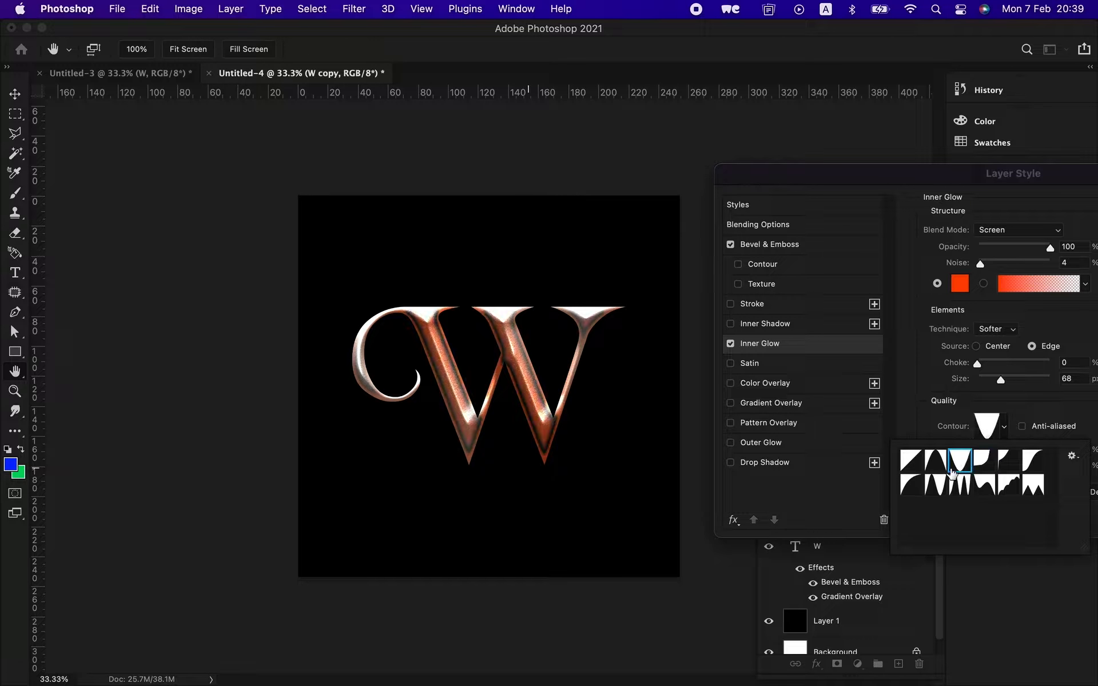
left_click(911, 461)
left_click(912, 490)
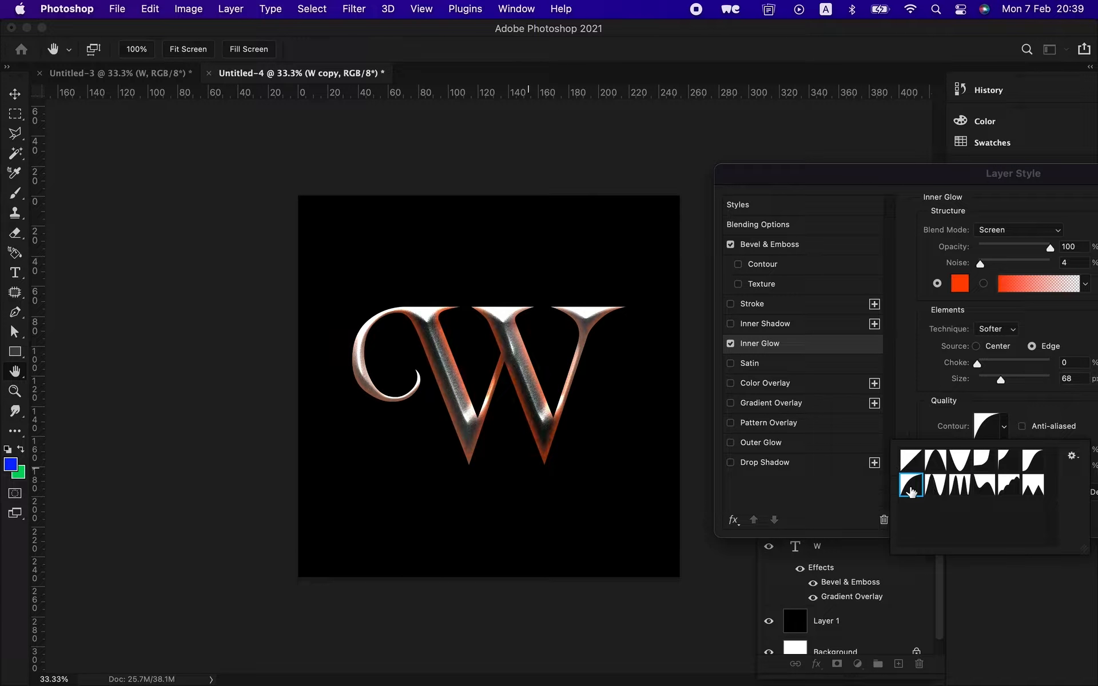
left_click(911, 460)
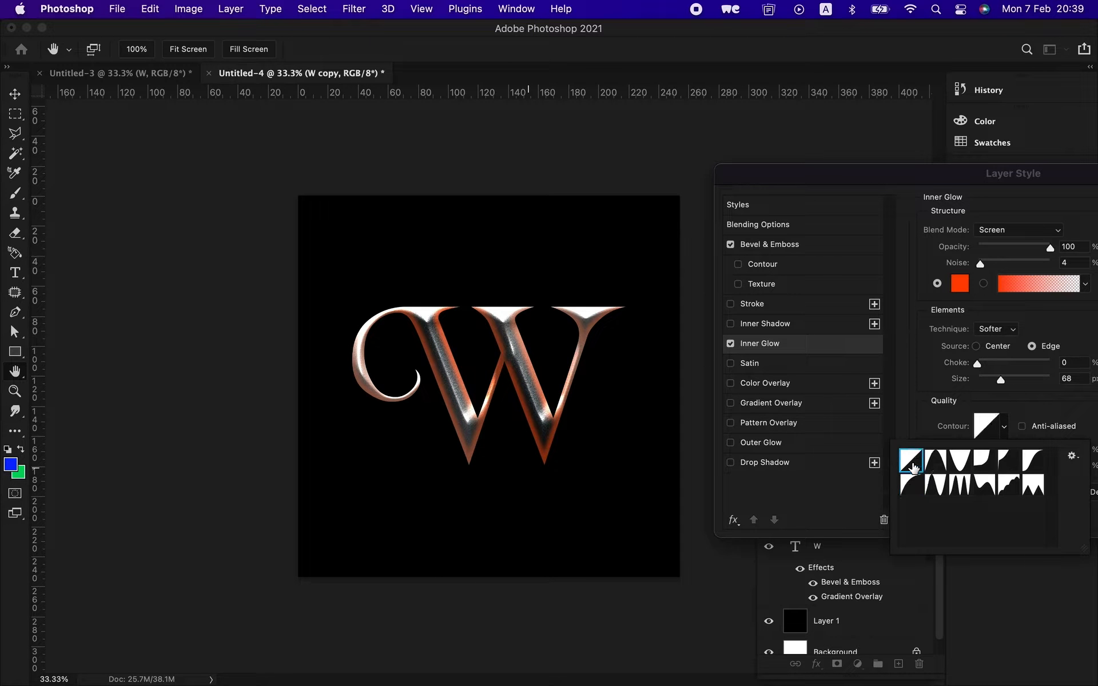
left_click(1043, 411)
Step: Set the Inner Glow size to 59 px and its noise to 25%, with choke at 0%
left_click_drag(1000, 382, 999, 383)
left_click_drag(981, 263, 1005, 265)
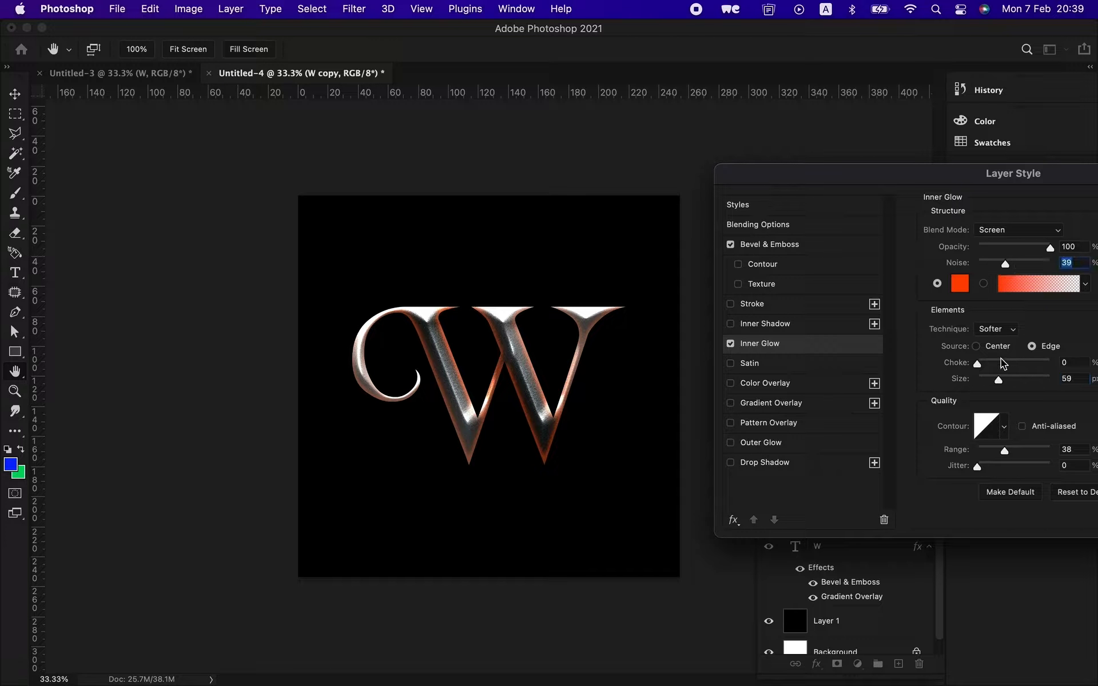
mouse_move(978, 365)
left_mouse_down()
mouse_move(995, 366)
mouse_move(968, 372)
left_mouse_up()
left_click_drag(1005, 264, 997, 268)
Step: Set the Inner Glow blend mode to Vivid Light, its opacity to 59% and its noise to 15%
left_click(998, 231)
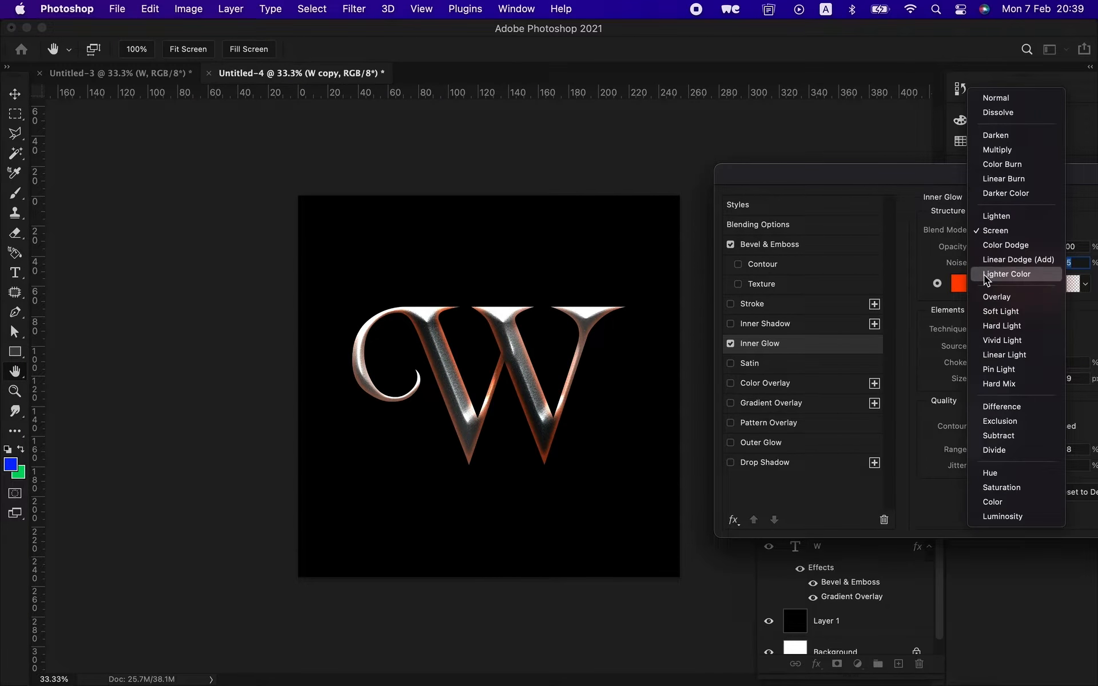
left_click(997, 342)
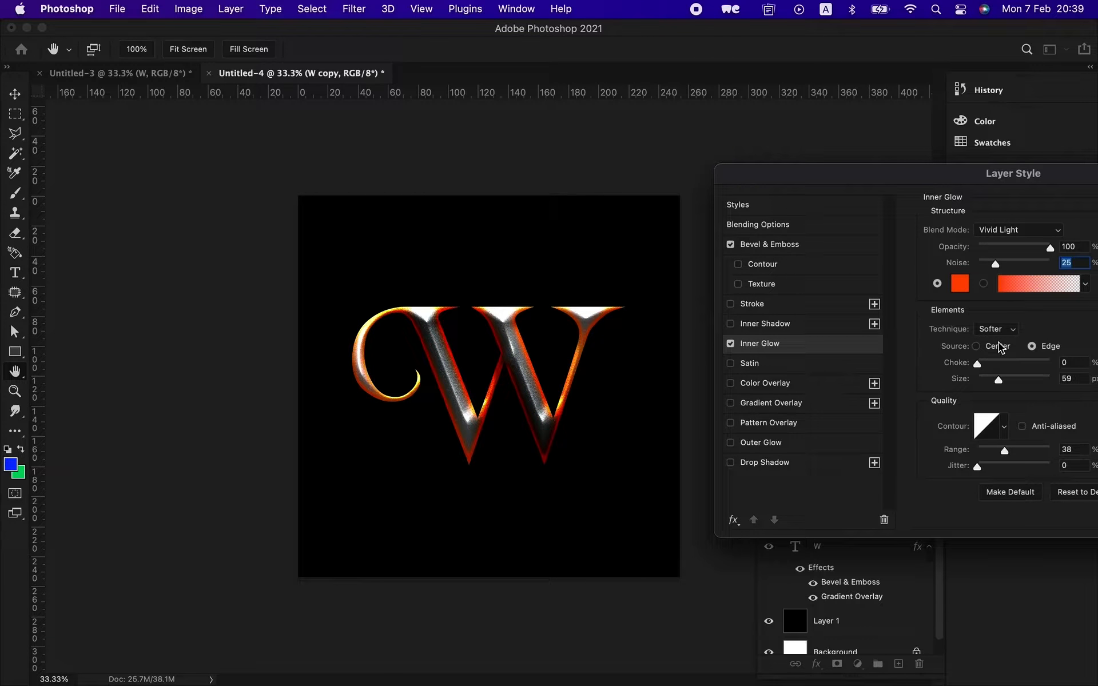
left_click_drag(1051, 247, 1023, 253)
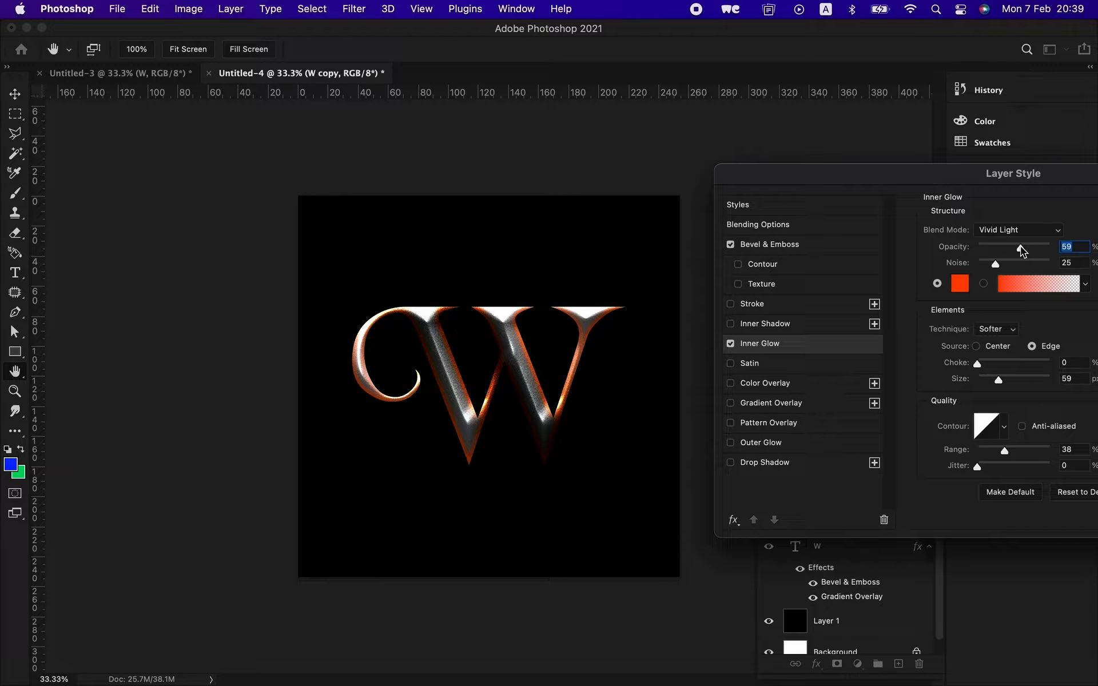
mouse_move(990, 264)
left_mouse_down()
mouse_move(974, 270)
mouse_move(988, 270)
left_mouse_up()
Step: Try Screen, Normal and Dissolve as the Inner Glow blend mode
left_click(1016, 231)
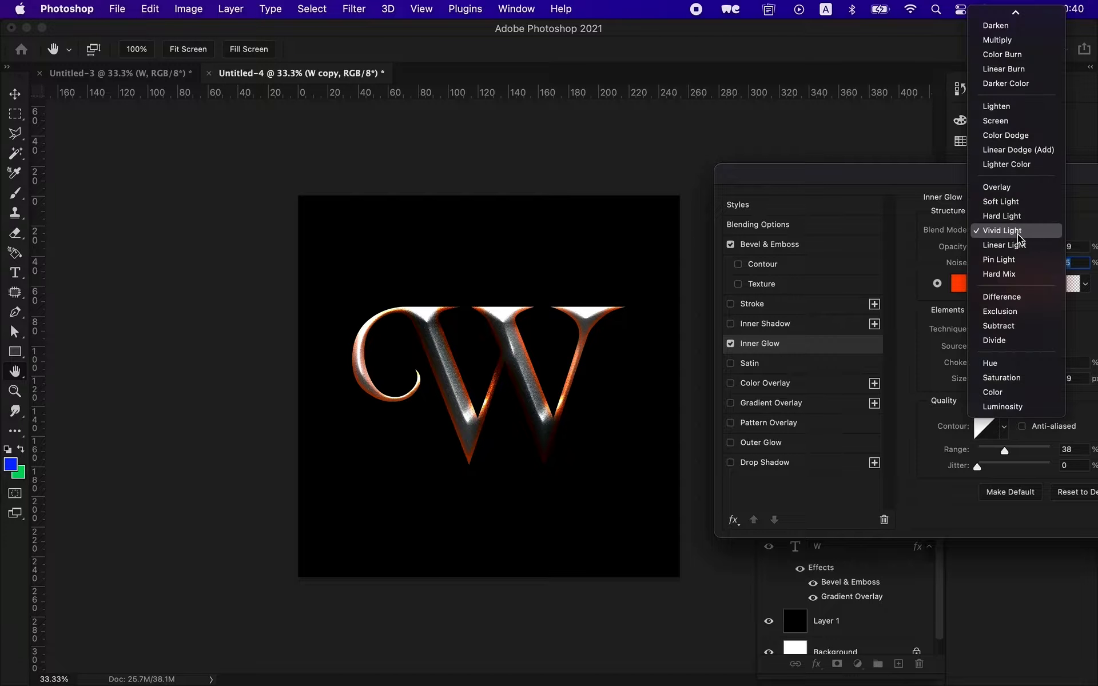
left_click(1016, 127)
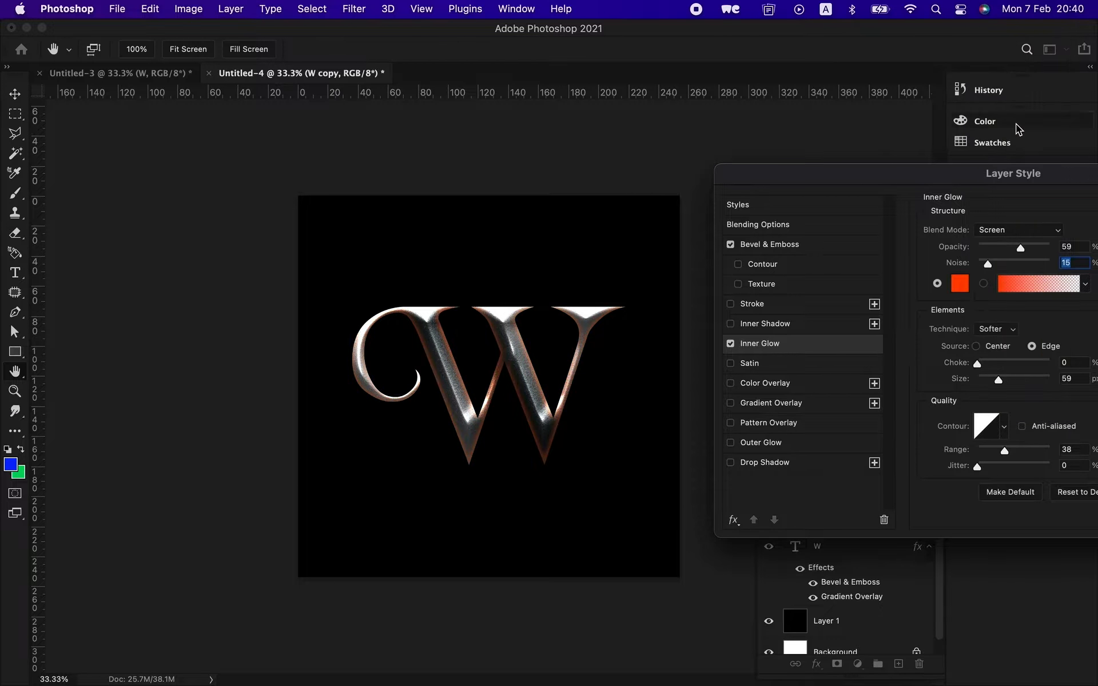
left_click(1001, 229)
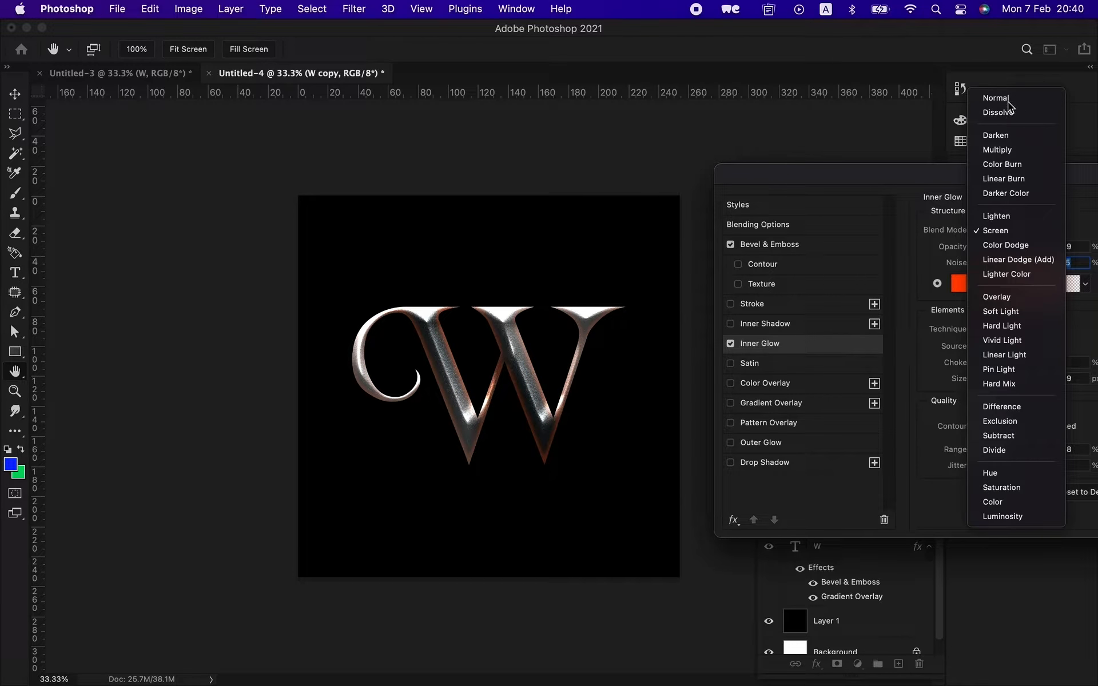
left_click(999, 97)
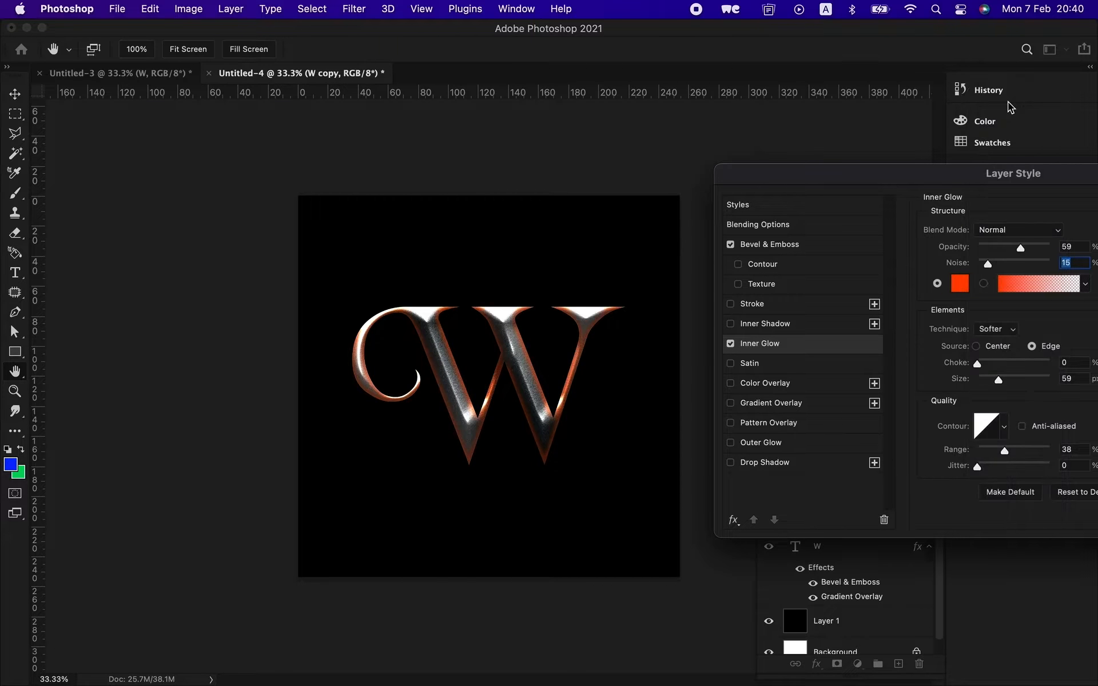
left_click(1011, 230)
left_click(1005, 240)
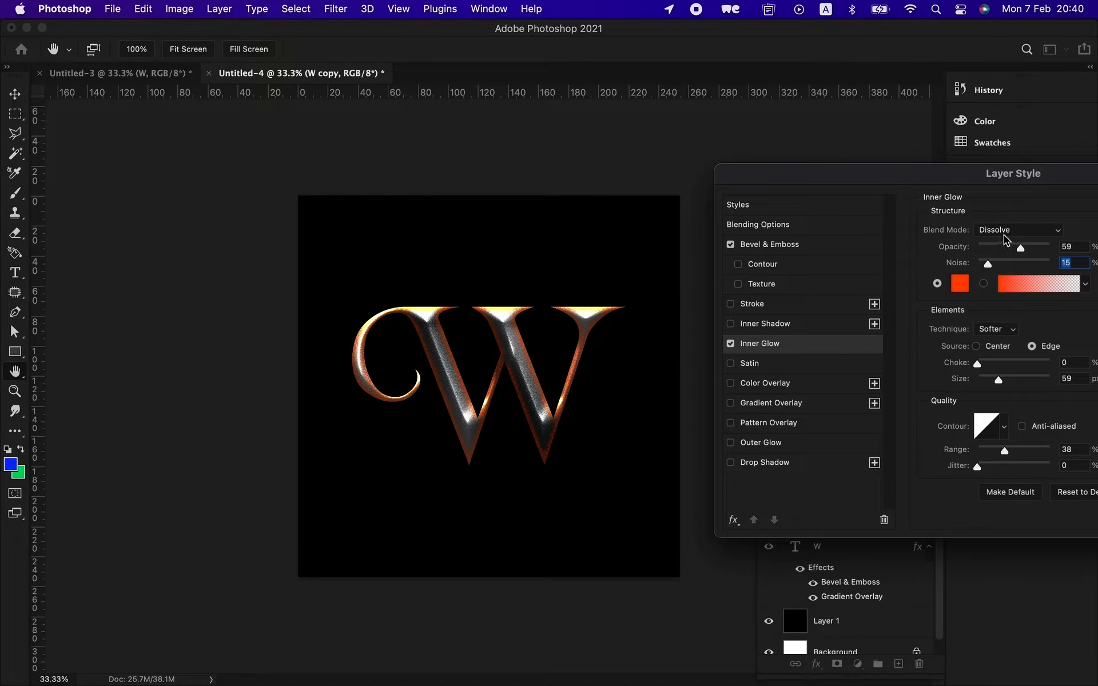
Step: Set the Inner Glow blend mode to Overlay
left_click(1003, 233)
left_click(1001, 337)
left_click(1005, 233)
left_click(1002, 312)
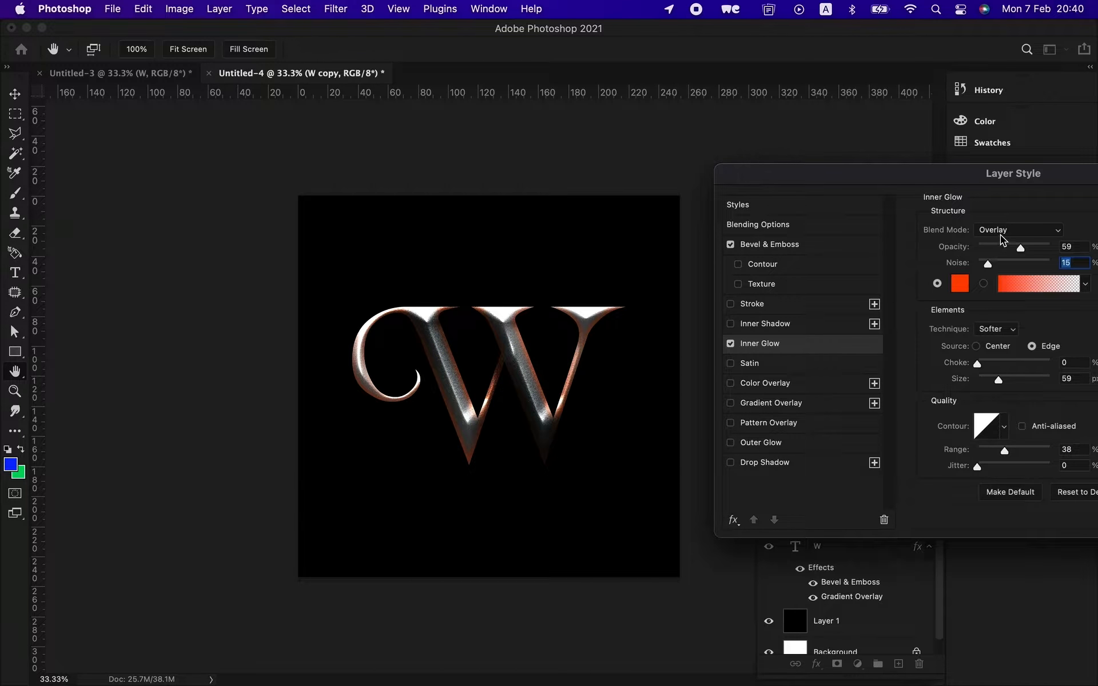
Step: Try Vivid Light as the Inner Glow blend mode with a size of 51 px
left_click(1003, 235)
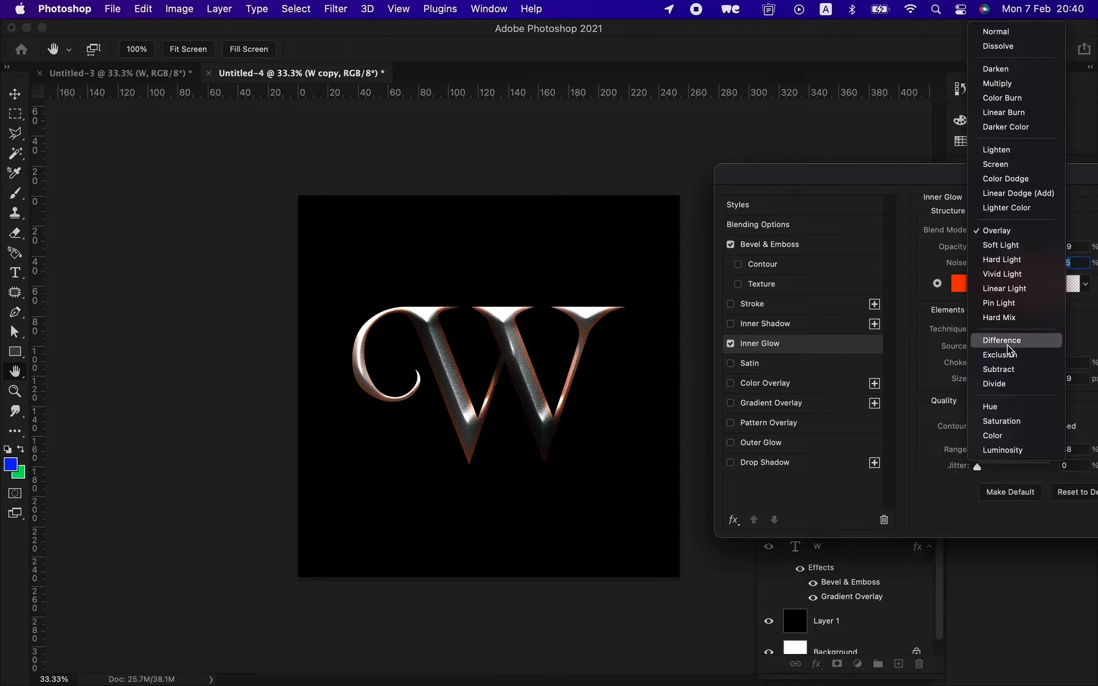
left_click(1007, 275)
mouse_move(997, 380)
left_mouse_down()
mouse_move(982, 389)
mouse_move(998, 385)
left_mouse_up()
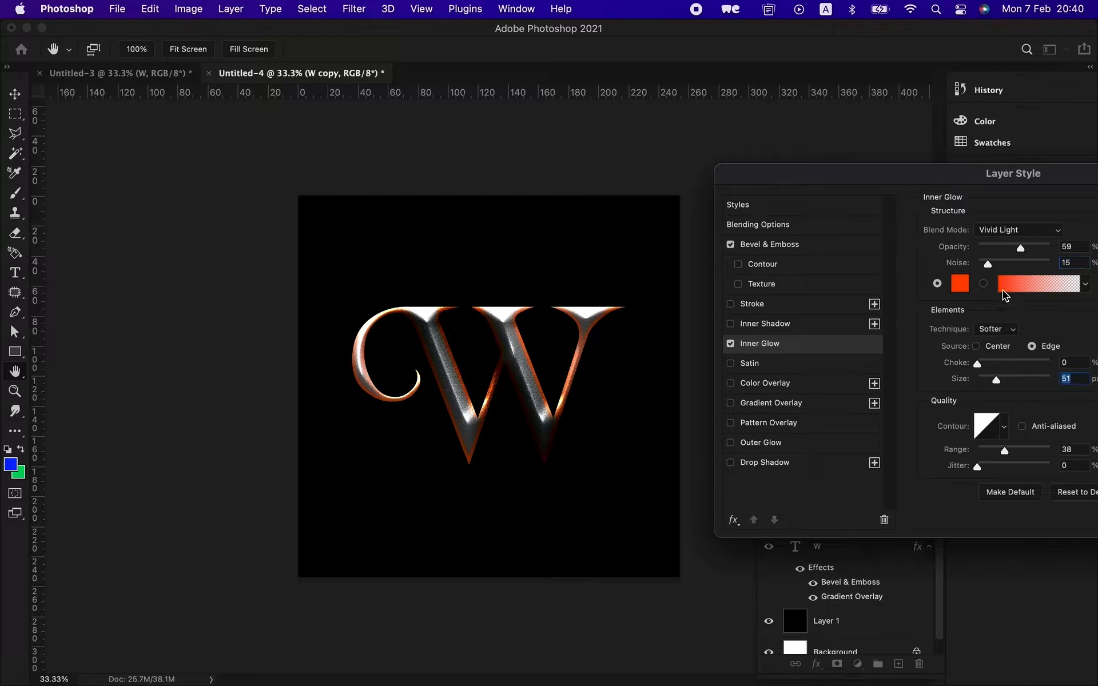
Step: Set the Inner Glow blend mode to Screen, its opacity to 100% and its size to 49 px, and apply the layer style
left_click(1003, 231)
scroll(1013, 45, "up", 2)
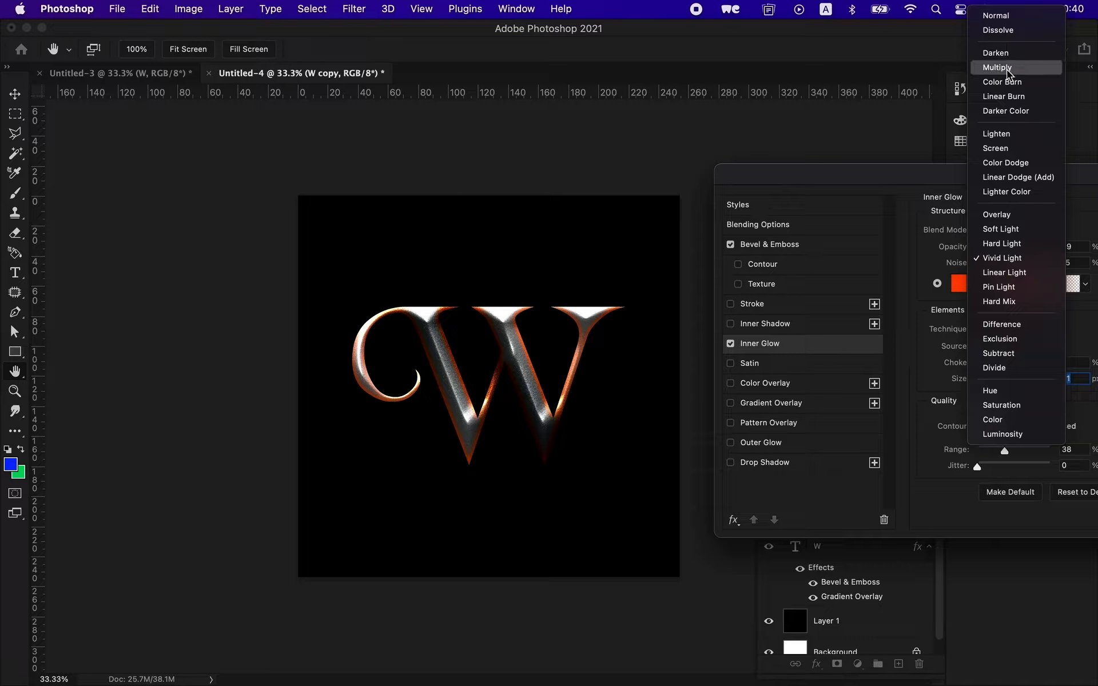
left_click(1002, 150)
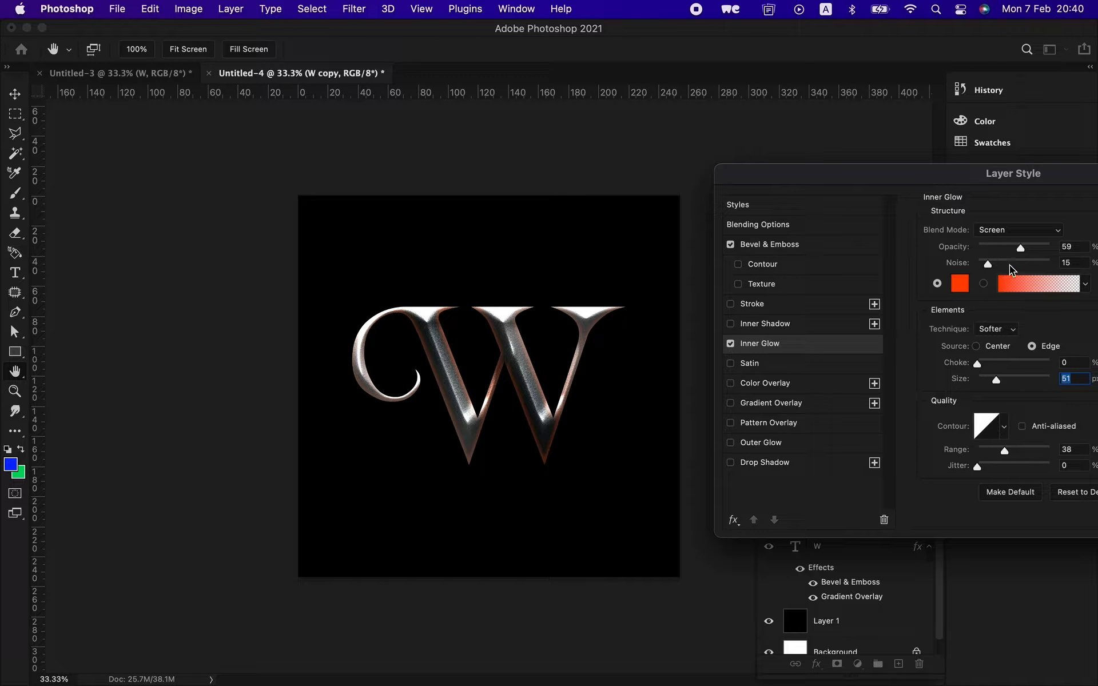
left_click_drag(1018, 246, 1052, 247)
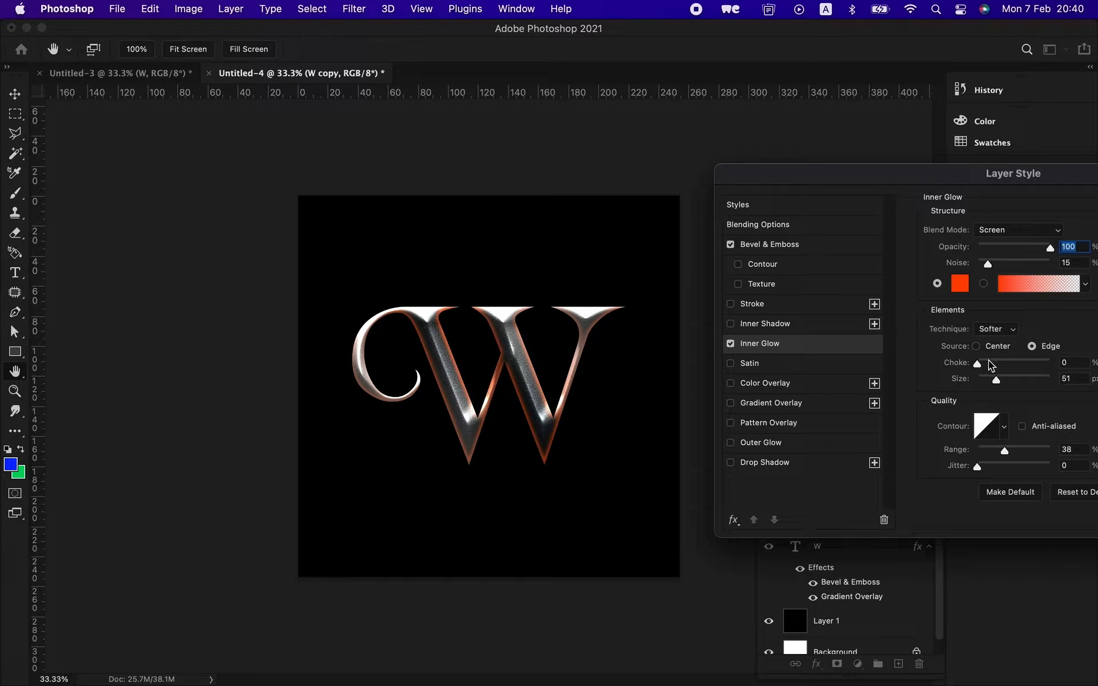
left_click_drag(993, 378, 997, 383)
left_click_drag(975, 177, 597, 156)
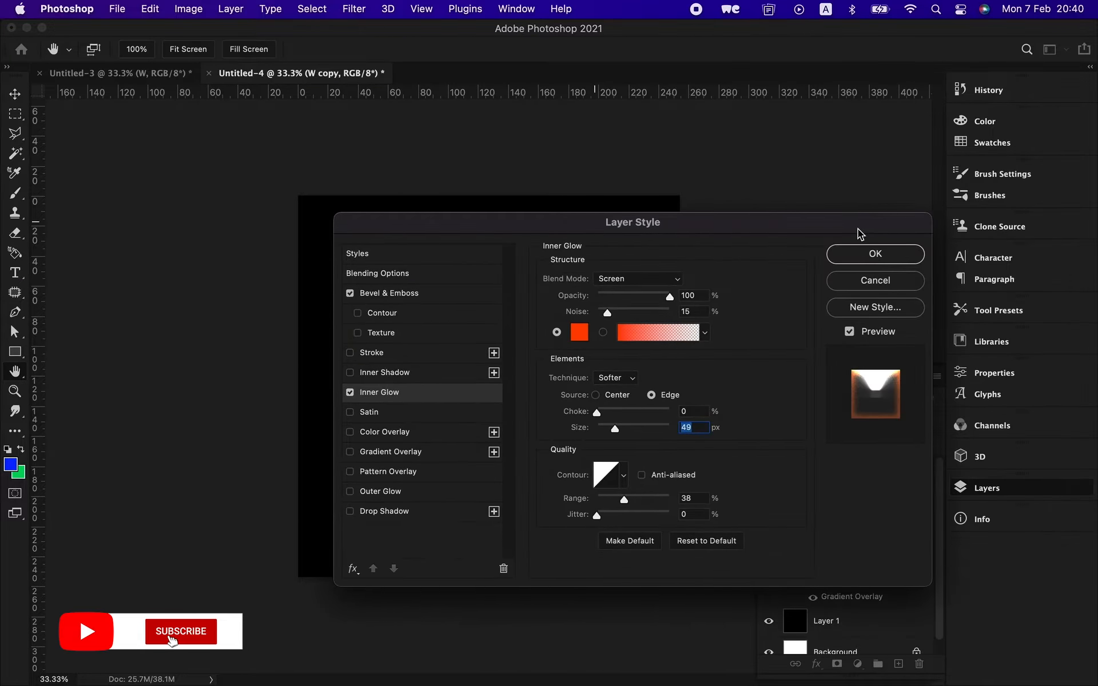
left_click(874, 253)
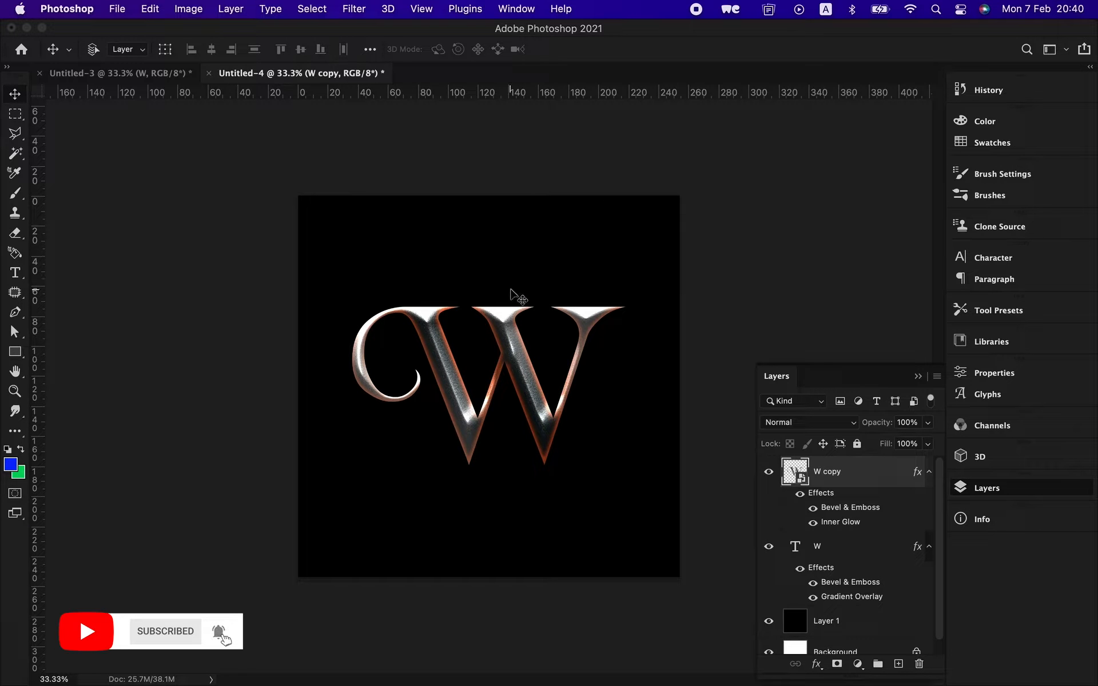
Step: Add a Curves adjustment layer above W copy, using the previous layer to create a clipping mask
left_click(235, 10)
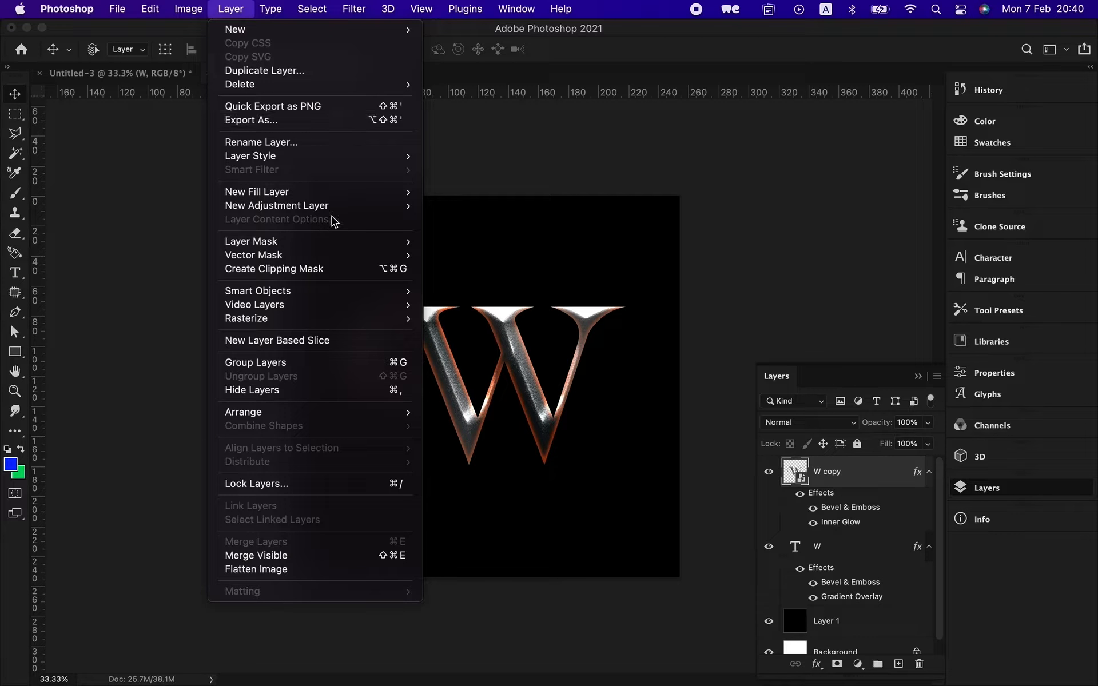
mouse_move(338, 210)
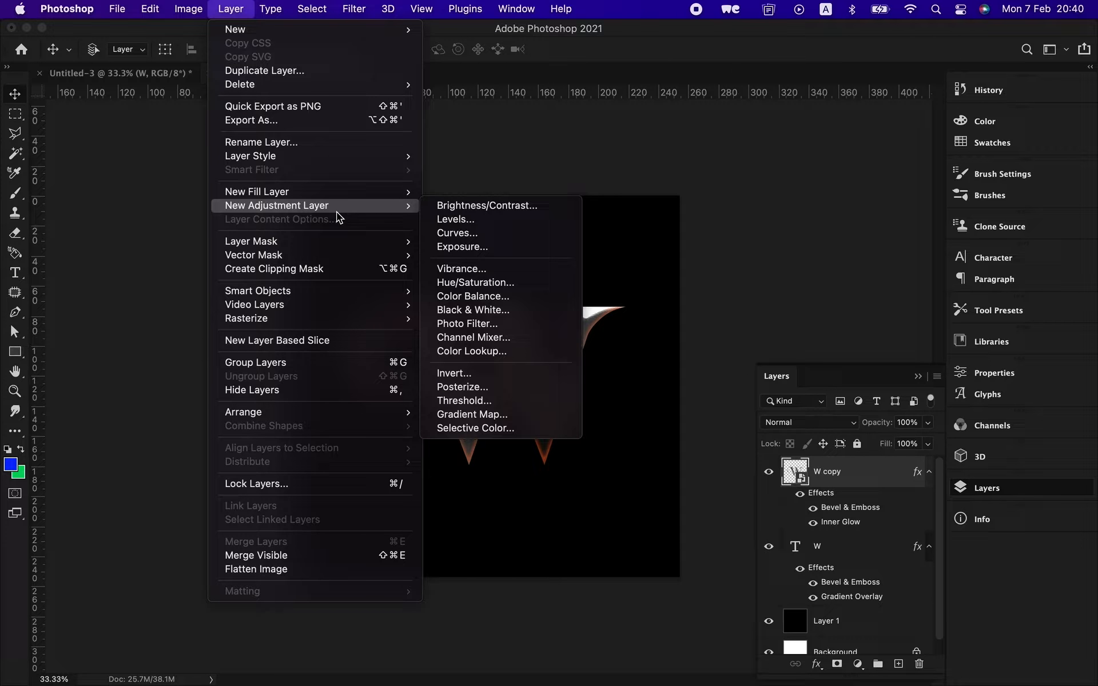
left_click(462, 231)
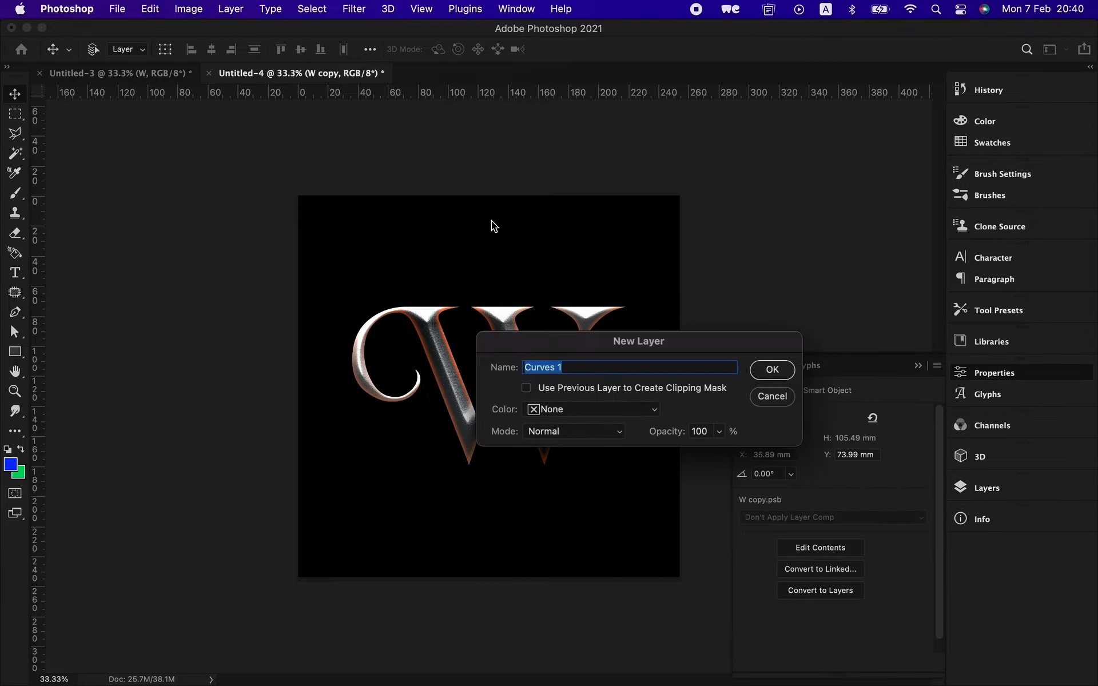
left_click_drag(515, 329, 649, 245)
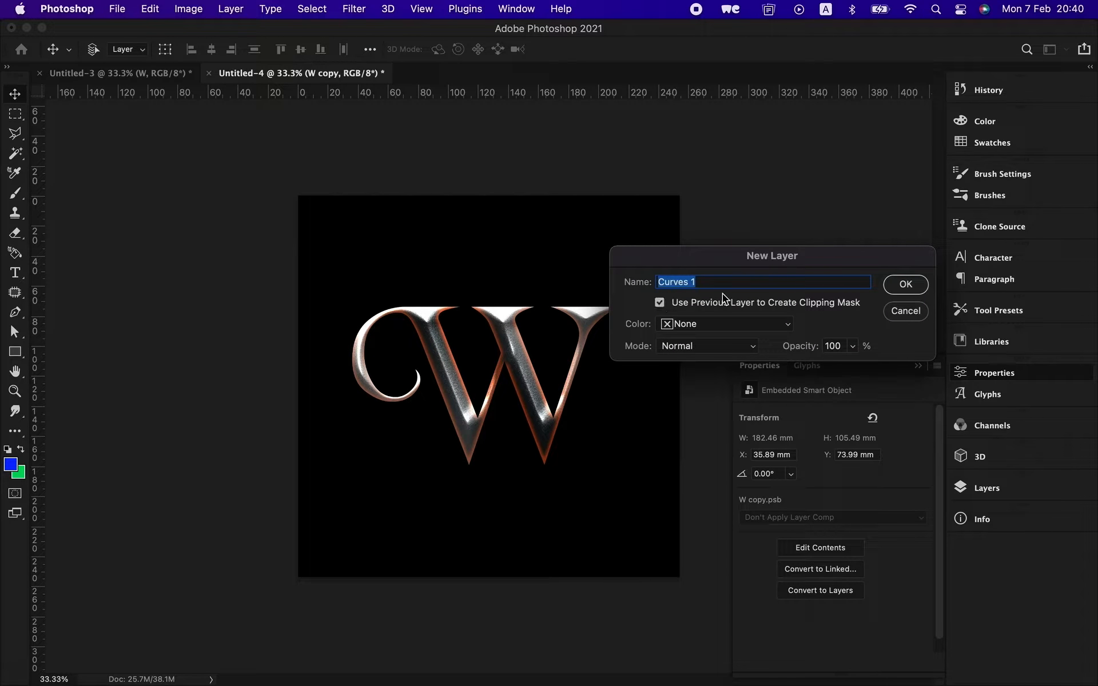
left_click(902, 284)
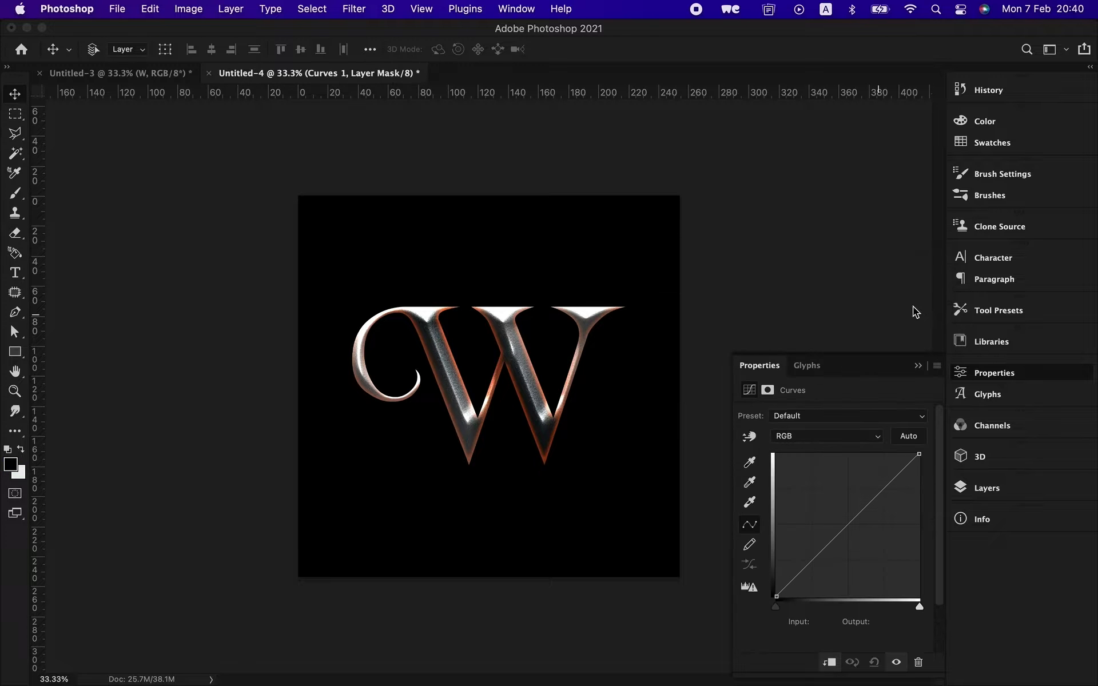
Step: Darken the letter's shadows by placing an RGB curve point at input 80, output 44
left_click(800, 574)
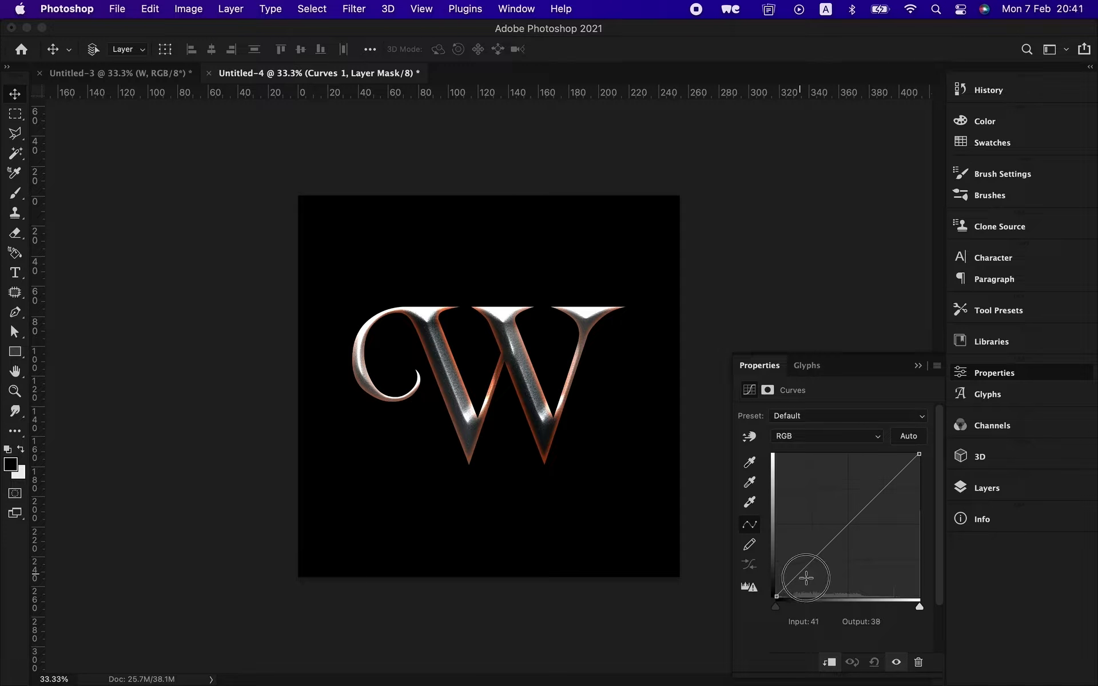
left_click_drag(820, 583, 819, 583)
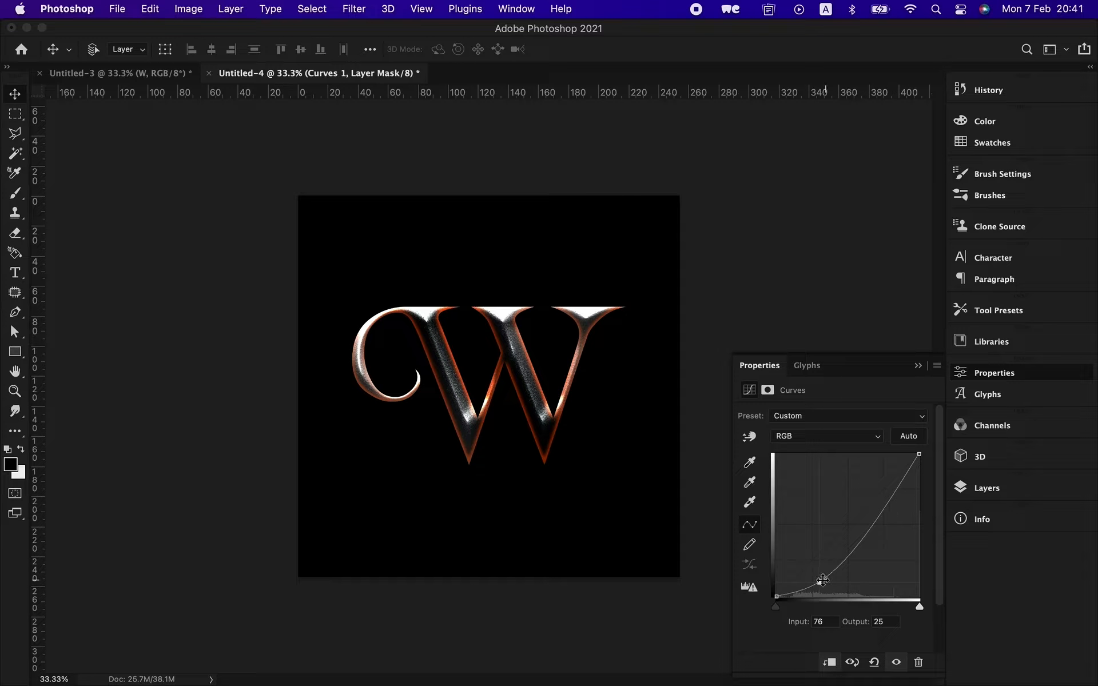
left_click(815, 582)
left_click_drag(815, 582, 778, 598)
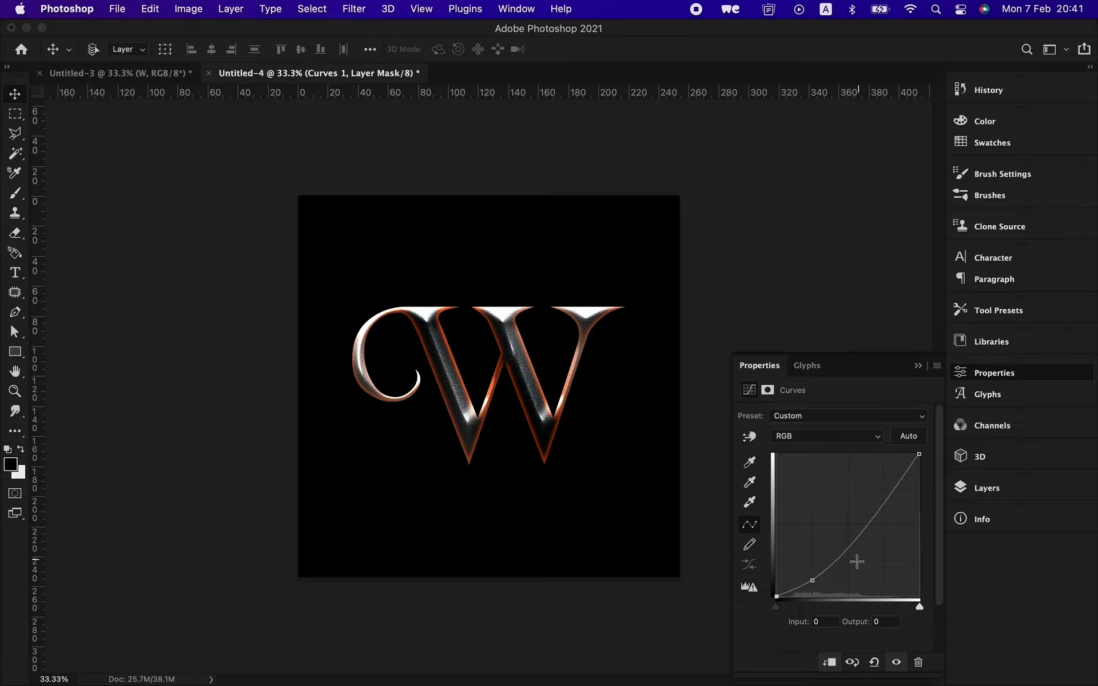
left_click(812, 578)
left_click_drag(812, 577, 812, 573)
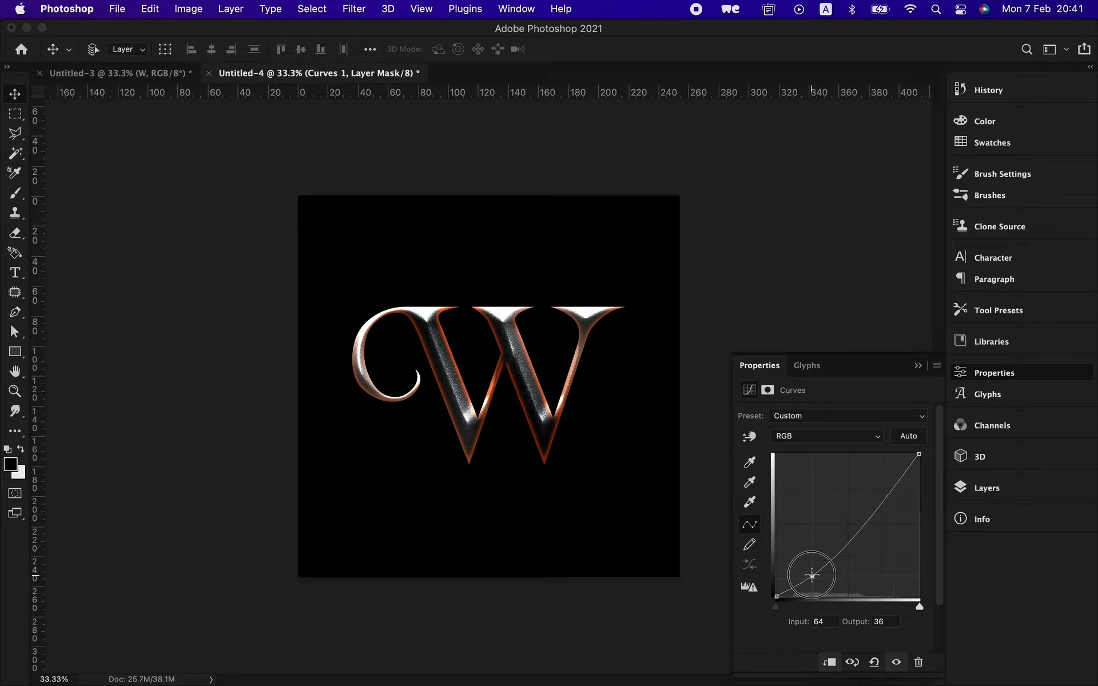
mouse_move(810, 576)
left_mouse_down()
mouse_move(819, 582)
mouse_move(822, 571)
left_mouse_up()
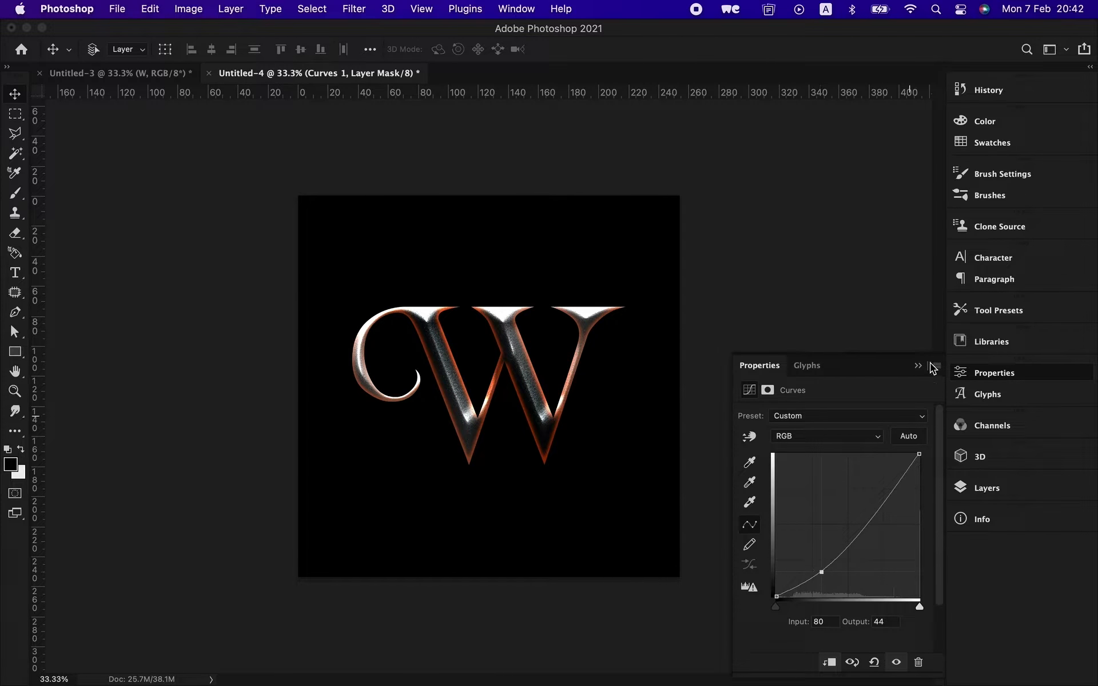
left_click(918, 365)
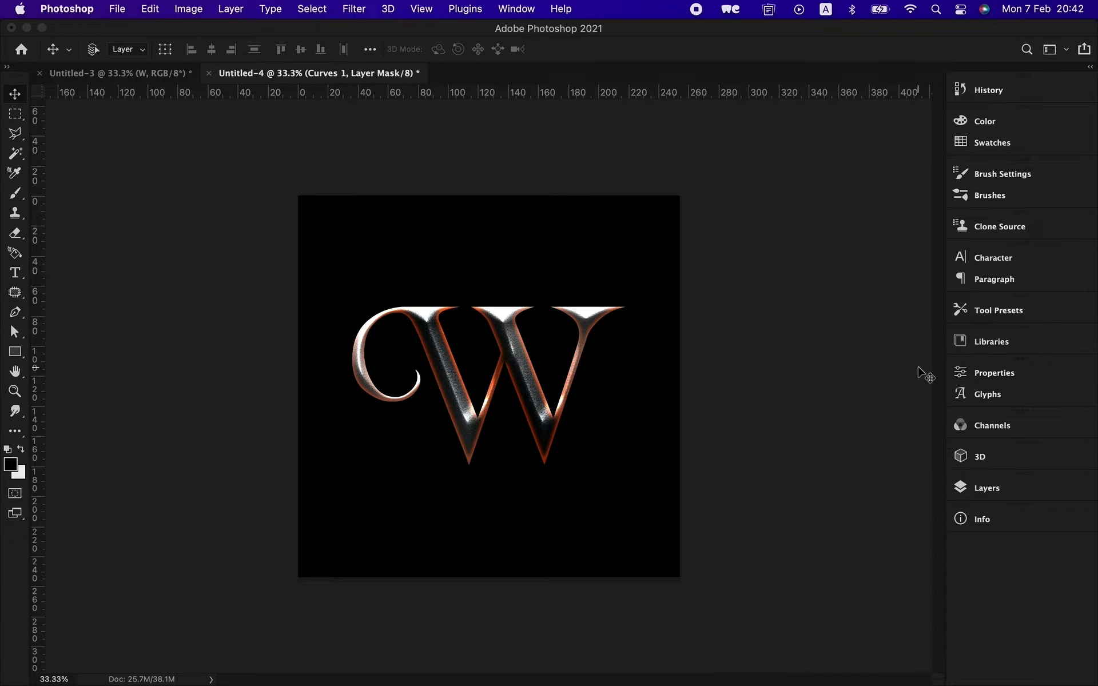
Step: Copy the rust texture from preview16.jpg into the Untitled-4 document and place it over the letter W
left_click(976, 486)
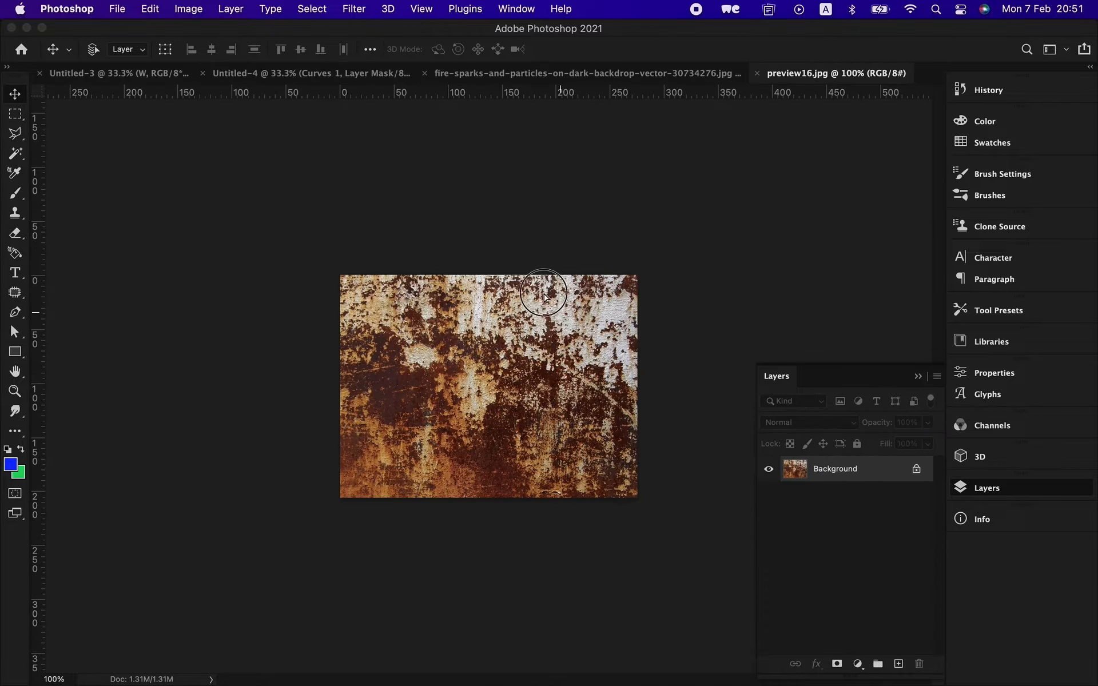
left_click_drag(543, 292, 350, 160)
left_click_drag(507, 282, 475, 334)
Step: Scale the rust texture to about 319% and position it so that it covers the whole letter
key("super+t")
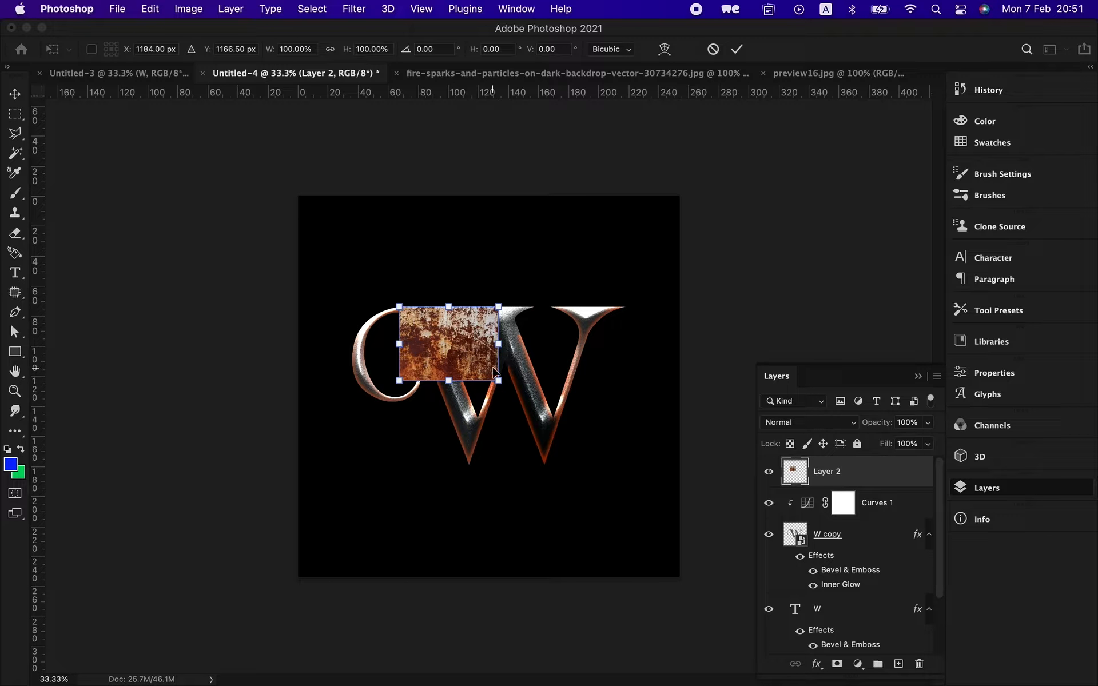
left_click_drag(499, 380, 595, 449)
left_click_drag(504, 328, 544, 358)
left_click_drag(629, 268, 645, 257)
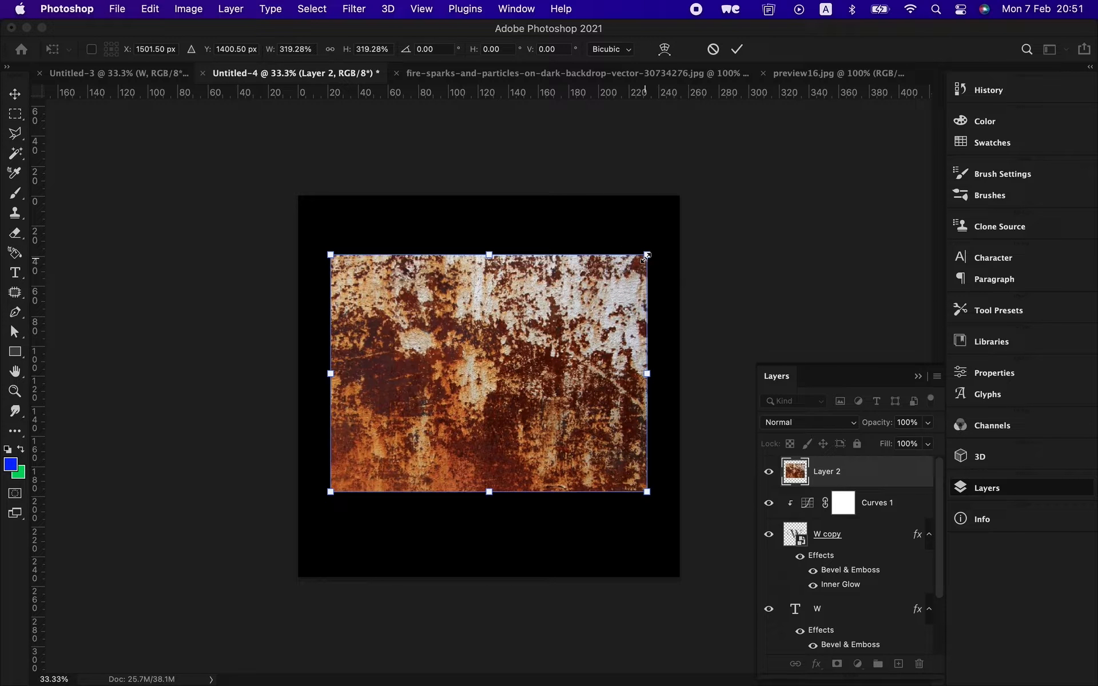
key("Return")
Step: Clip the rust texture to W copy beneath Curves 1 and set its blend mode to Pin Light
left_click(801, 422)
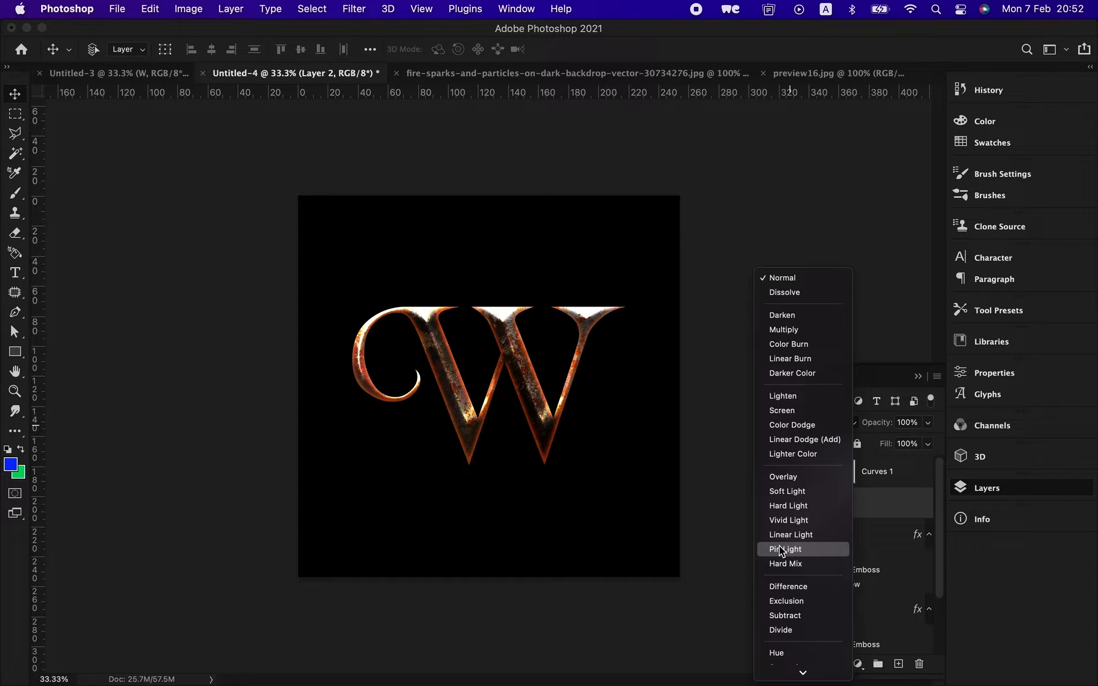
left_click(780, 547)
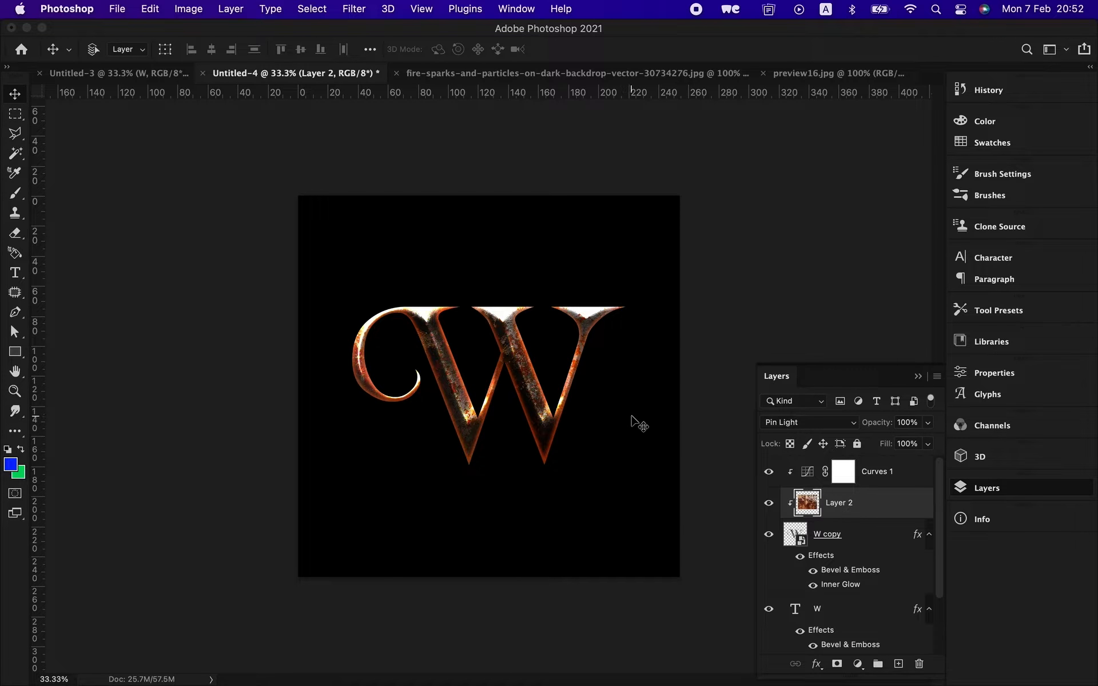
key("super+equal")
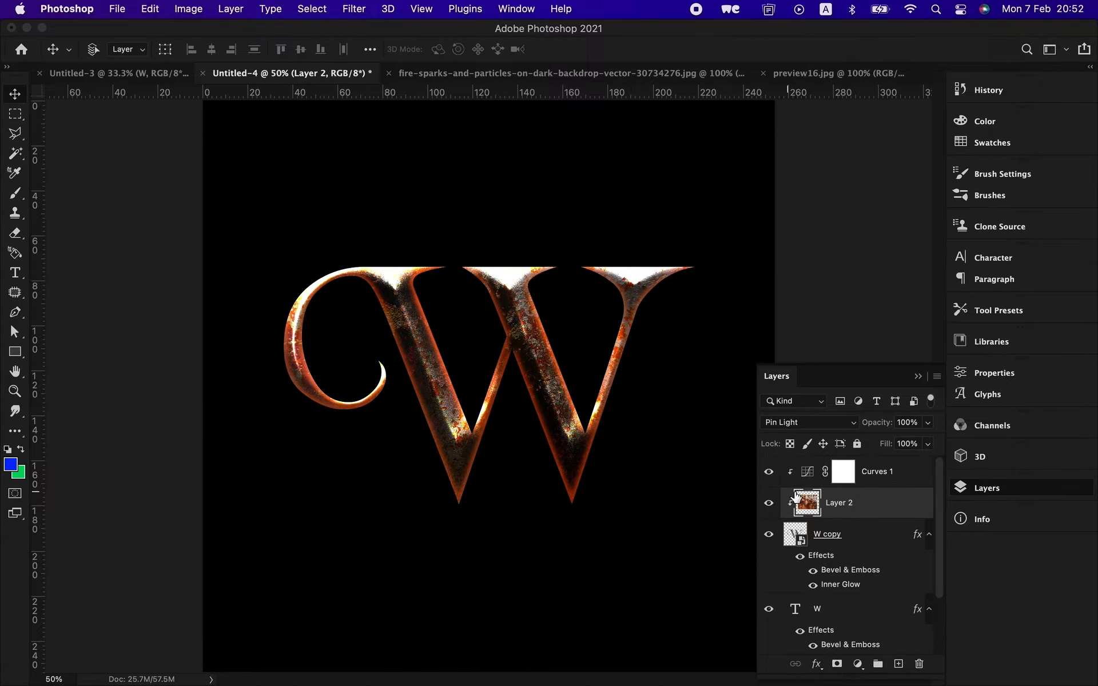
Step: Deepen the Curves 1 adjustment by moving the RGB curve point to input 105, output 44
left_click(812, 474)
double_click(813, 475)
left_click_drag(812, 573, 833, 572)
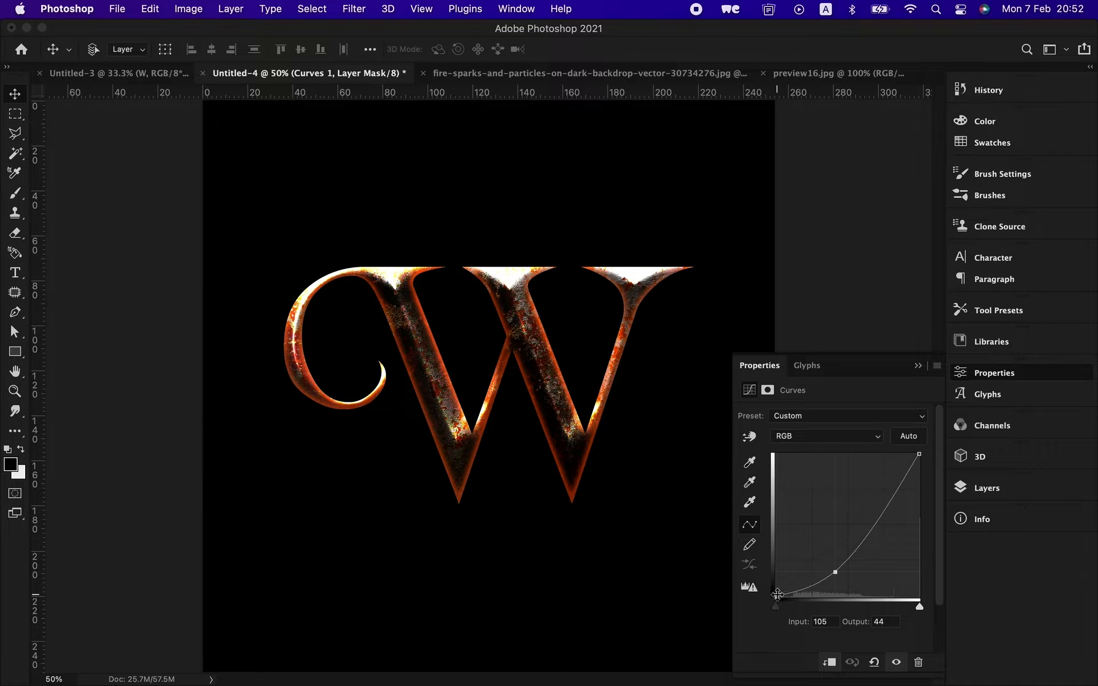
mouse_move(776, 596)
left_mouse_down()
mouse_move(779, 582)
mouse_move(778, 595)
mouse_move(800, 592)
mouse_move(777, 597)
left_mouse_up()
Step: Adjust the Red curve with a lowered shadow point, a slightly raised black point and the white point at about input 214
left_click(807, 438)
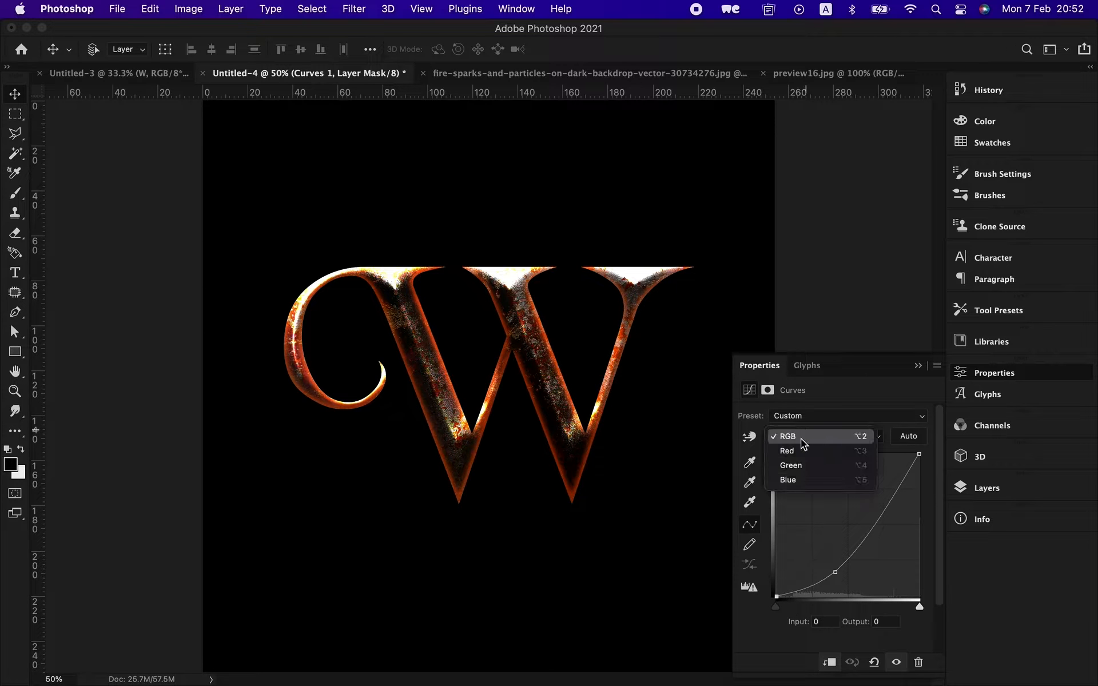
left_click(799, 451)
left_click_drag(823, 550, 827, 557)
mouse_move(776, 596)
left_mouse_down()
mouse_move(779, 573)
mouse_move(775, 592)
mouse_move(800, 595)
mouse_move(774, 594)
left_mouse_up()
left_click_drag(920, 453, 896, 452)
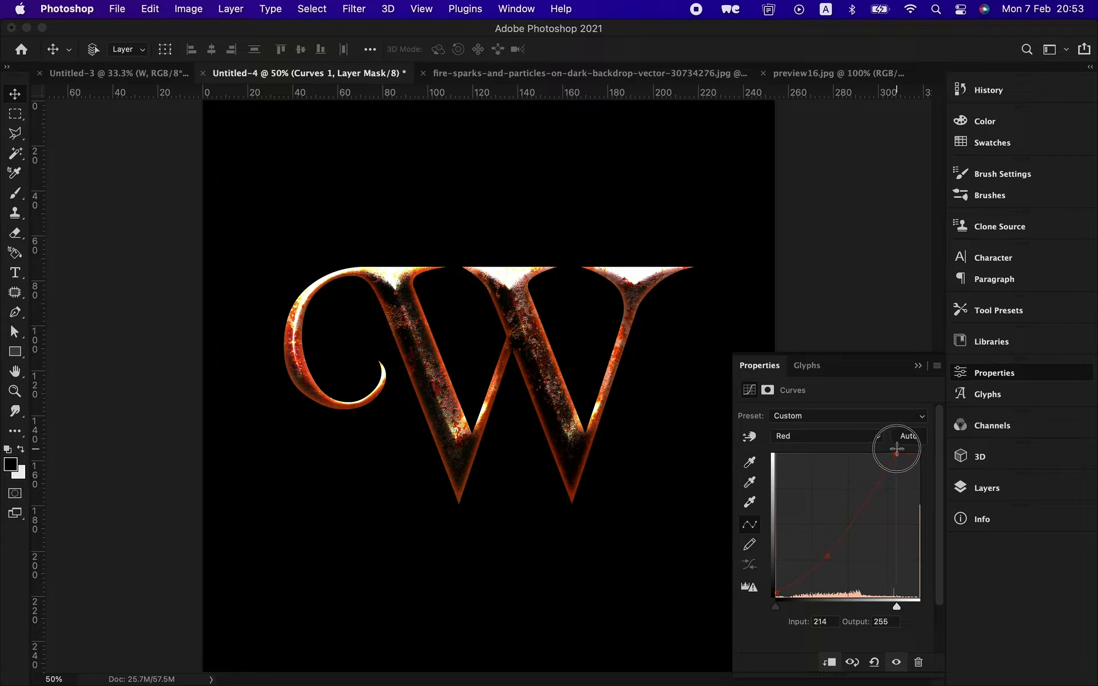
Step: Adjust the Green curve with a slightly raised shadow point and a slightly raised black point
left_click(823, 437)
left_click(809, 453)
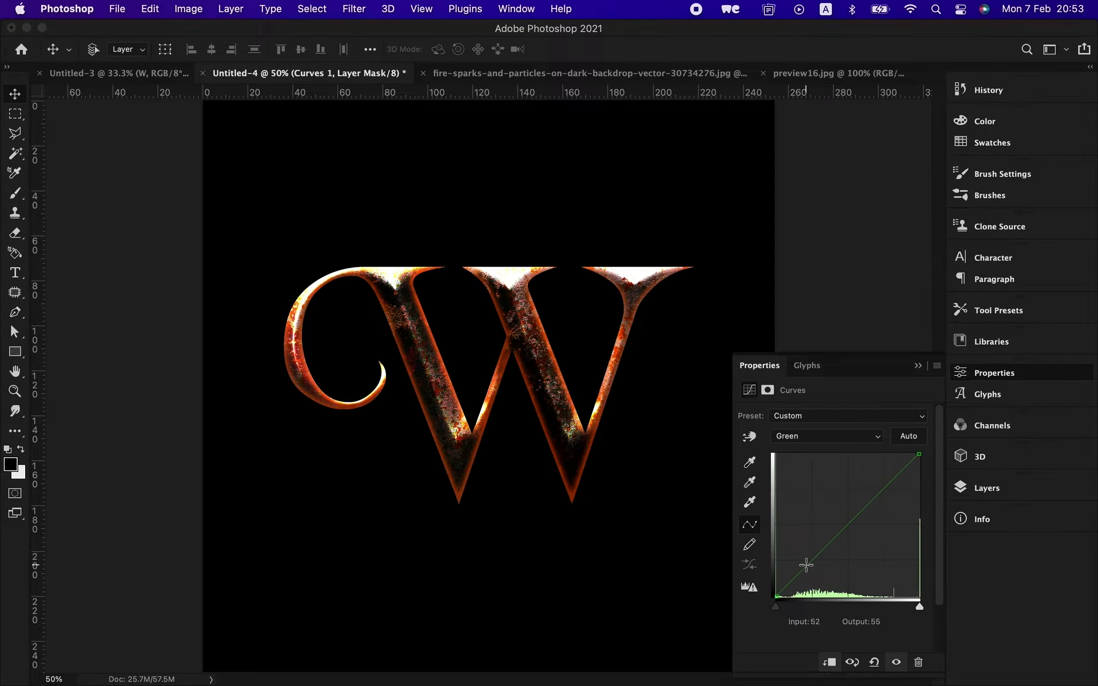
left_click_drag(810, 568, 807, 563)
left_click(777, 596)
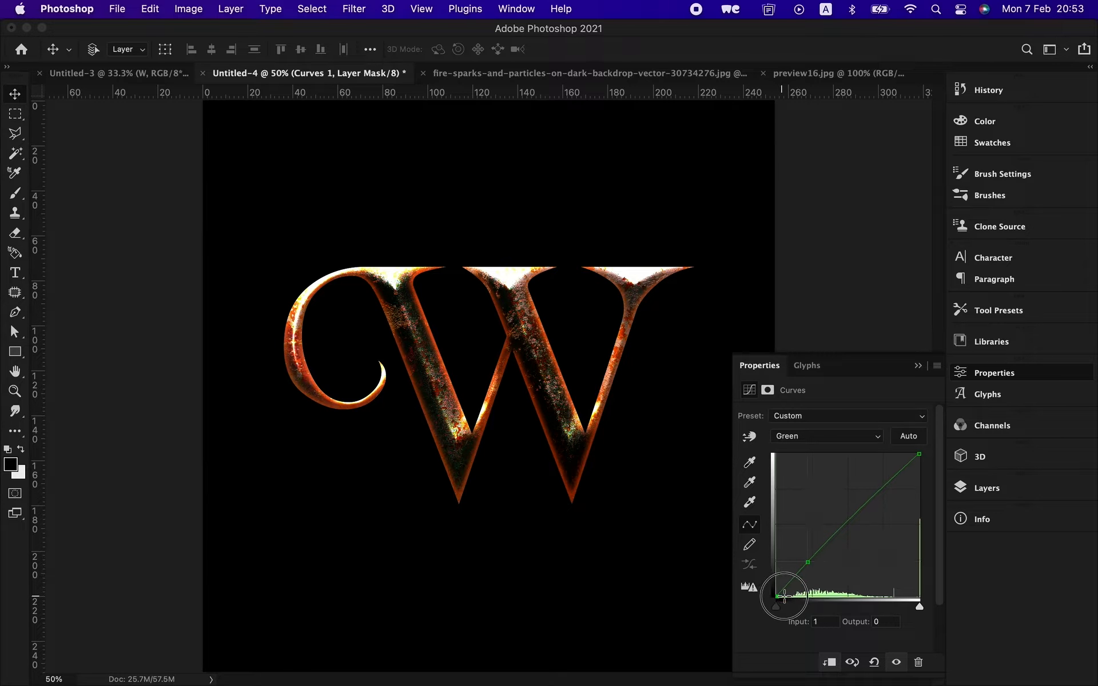
left_click_drag(776, 596, 776, 592)
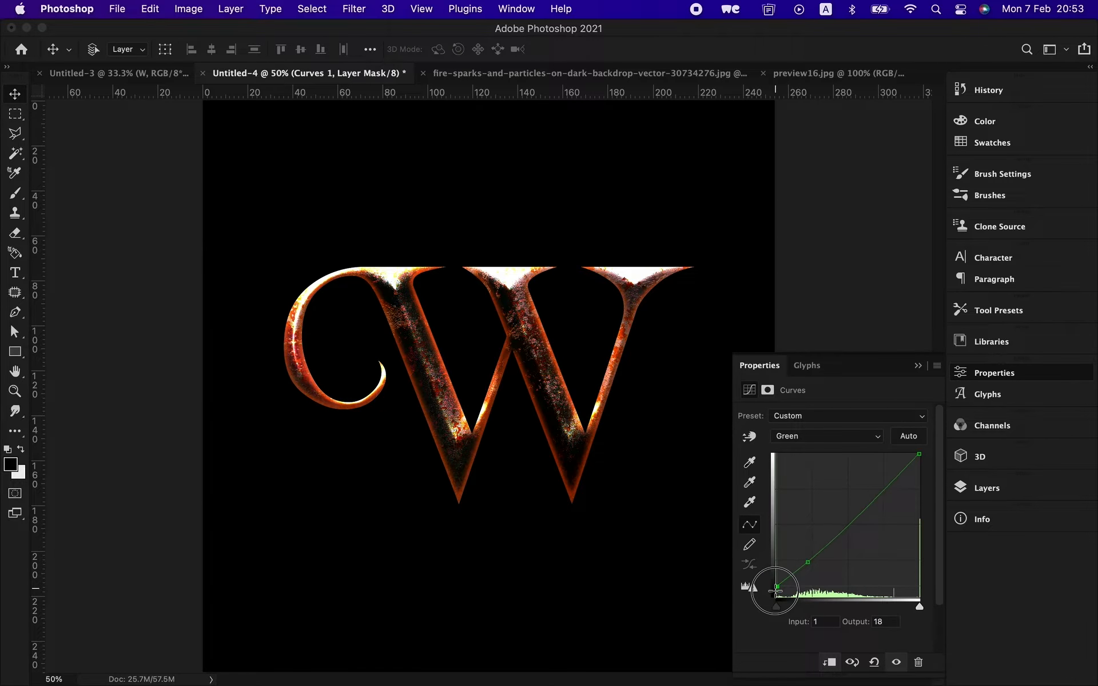
Step: Shape the Blue curve with points at input 77, output 83 and input 165, output 161, keeping the white point at 255
left_click(816, 438)
left_click(816, 448)
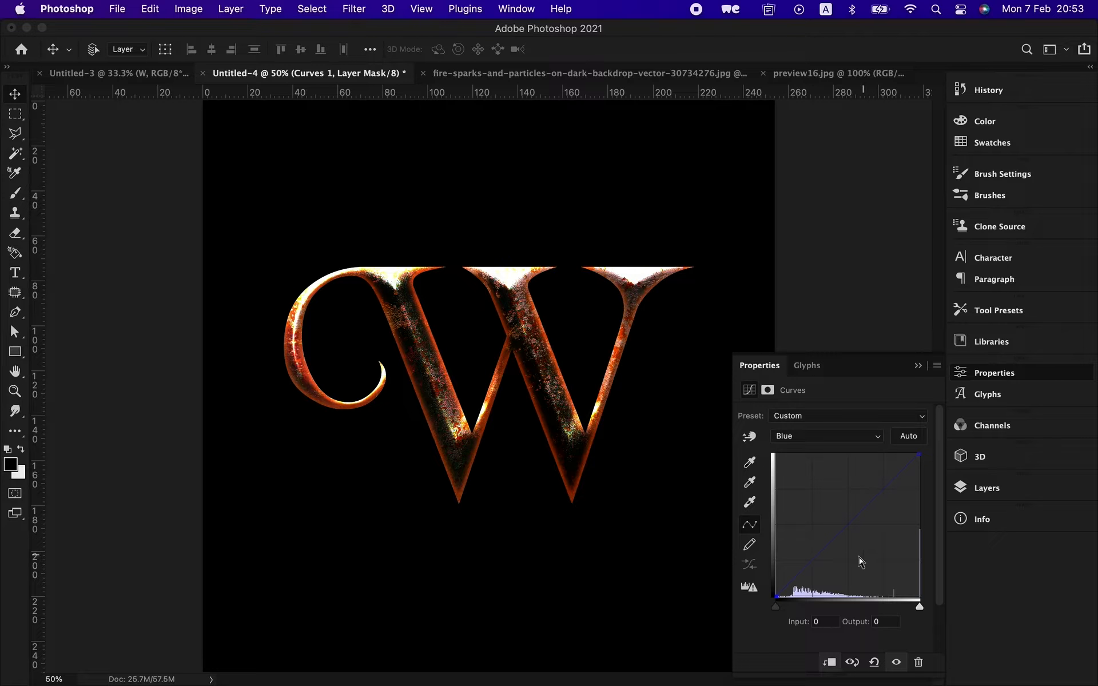
mouse_move(822, 551)
left_mouse_down()
mouse_move(824, 562)
mouse_move(820, 551)
left_mouse_up()
key("super+minus")
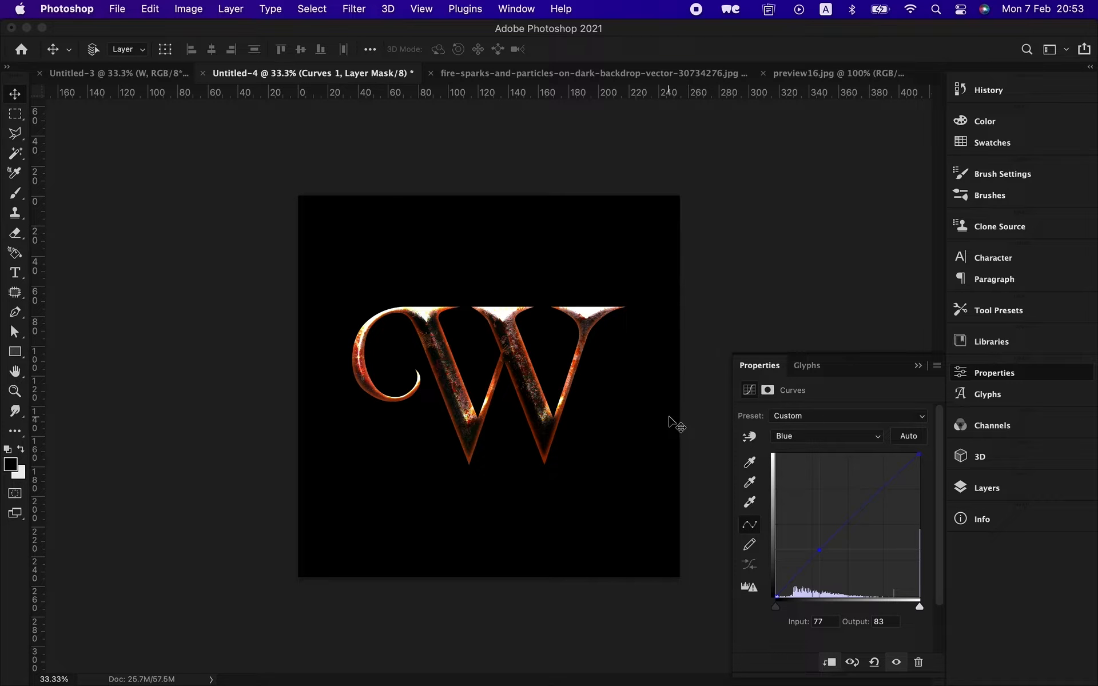
key("super+plus")
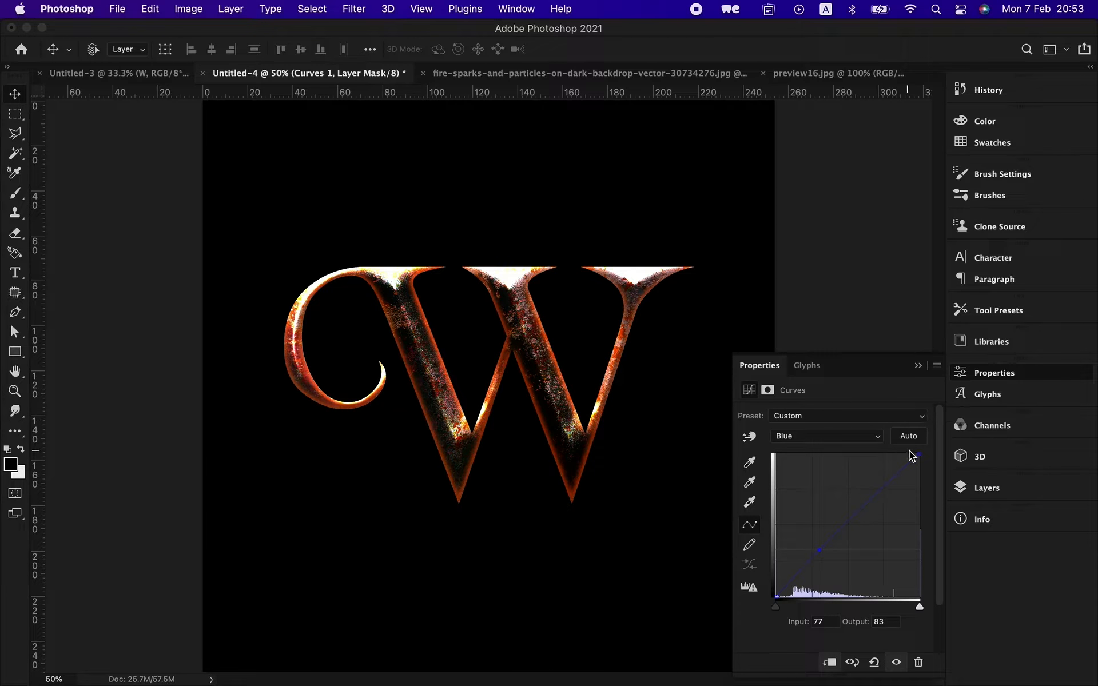
left_click_drag(917, 453, 966, 444)
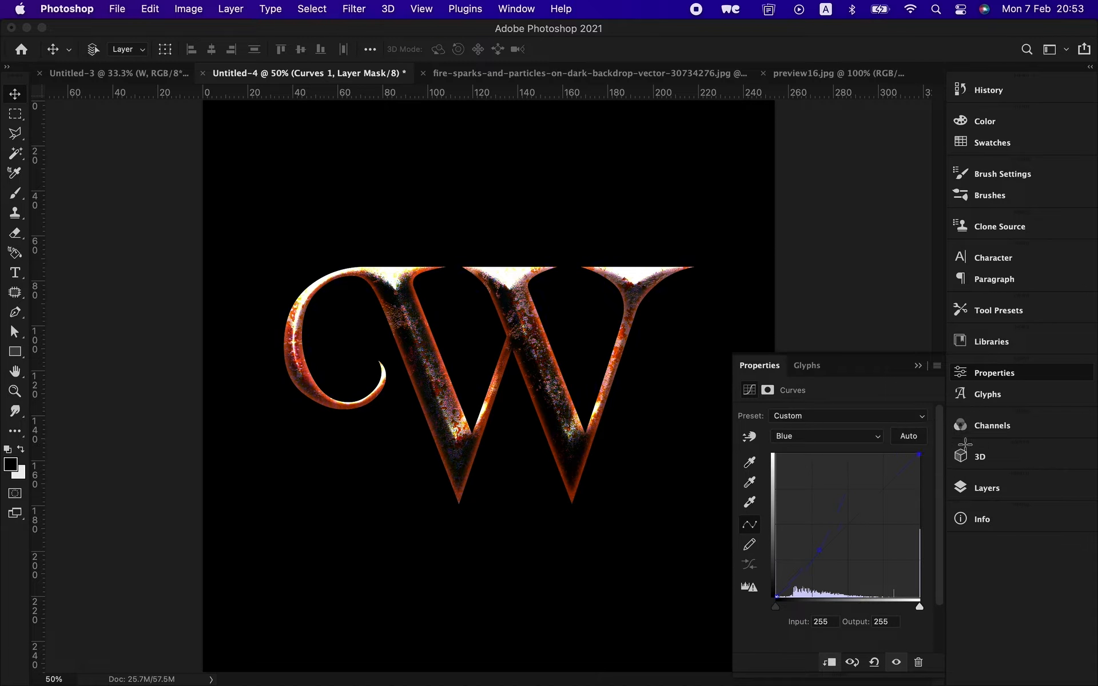
left_click(868, 507)
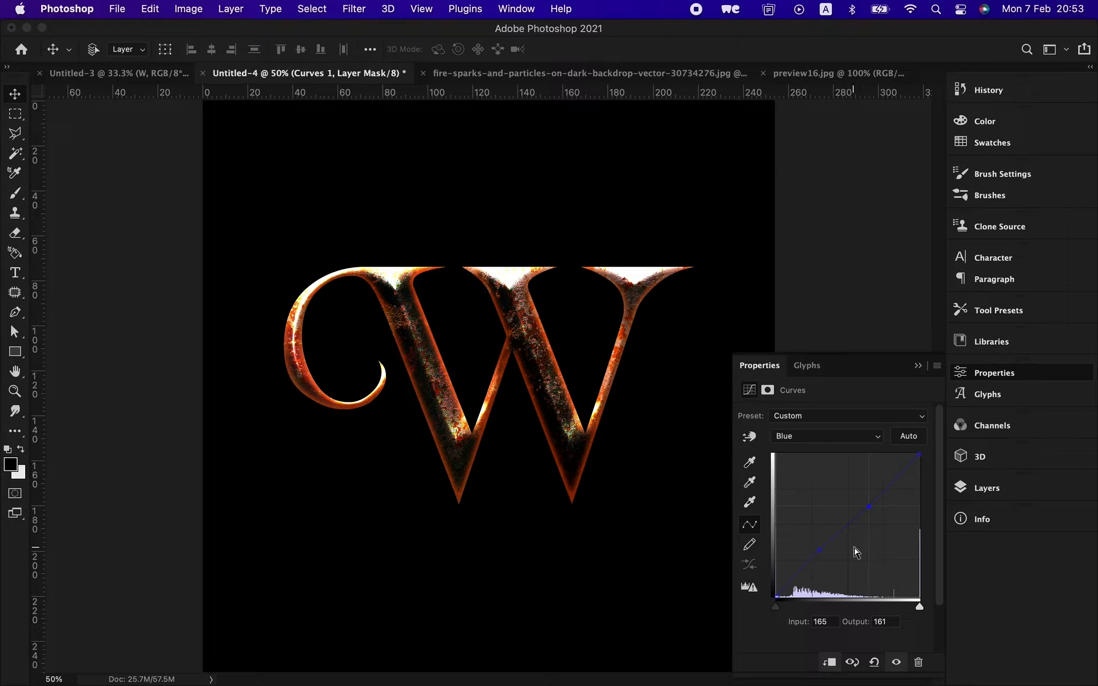
Step: Add a Levels adjustment layer above Curves 1, using the previous layer to create a clipping mask
left_click(1004, 489)
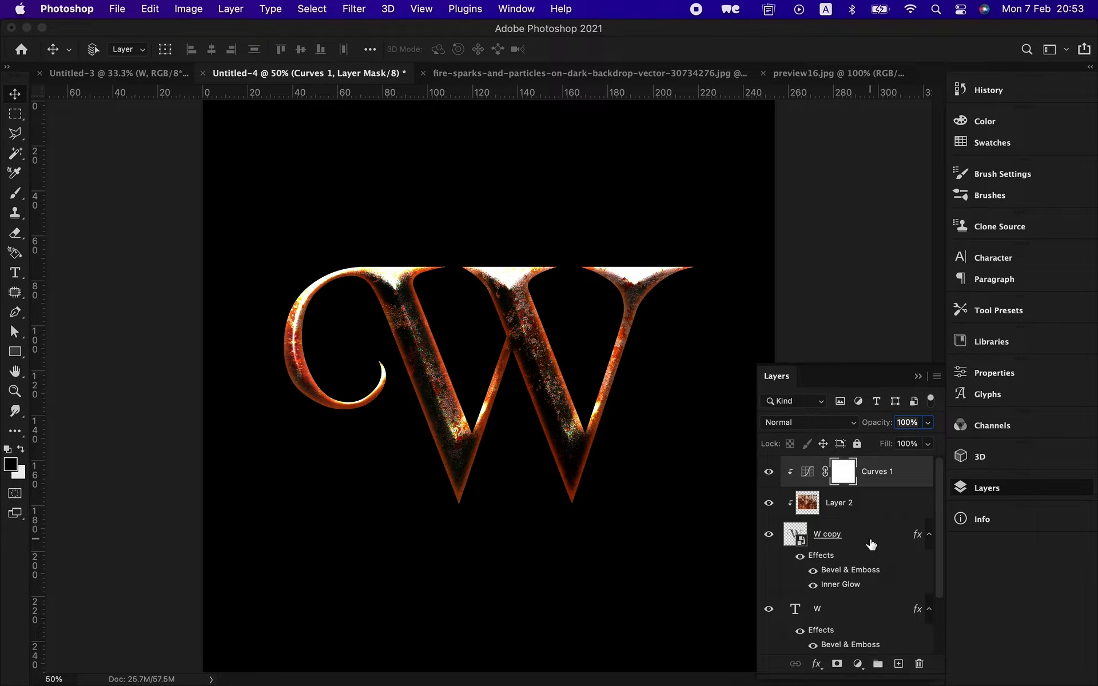
left_click(230, 11)
mouse_move(293, 212)
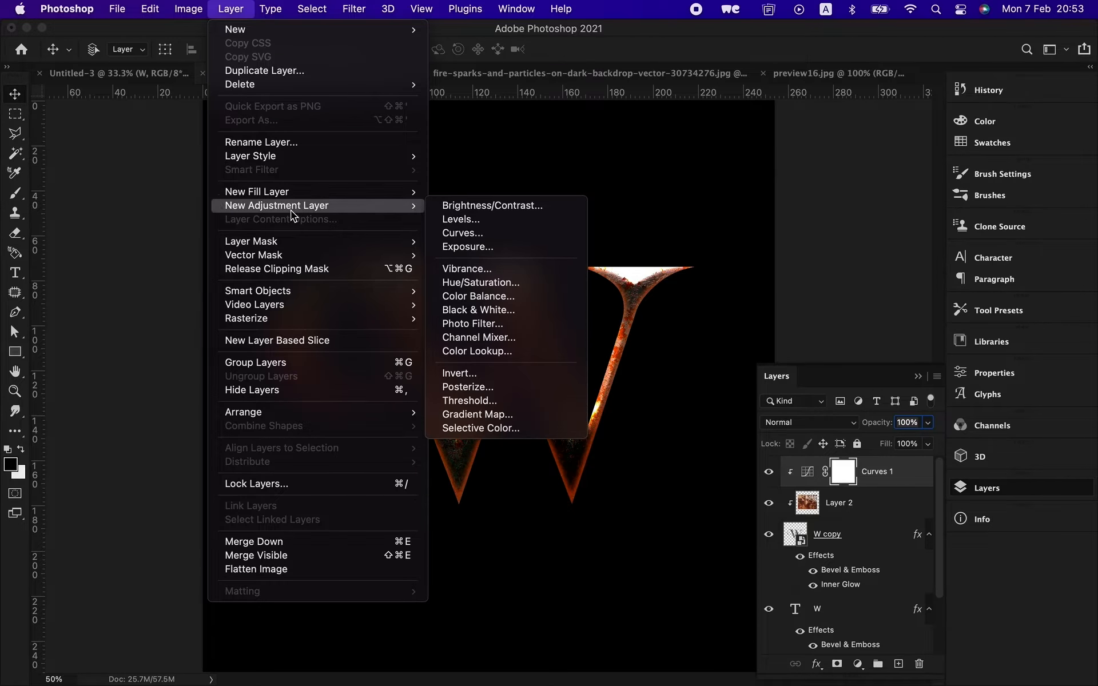
left_click(479, 220)
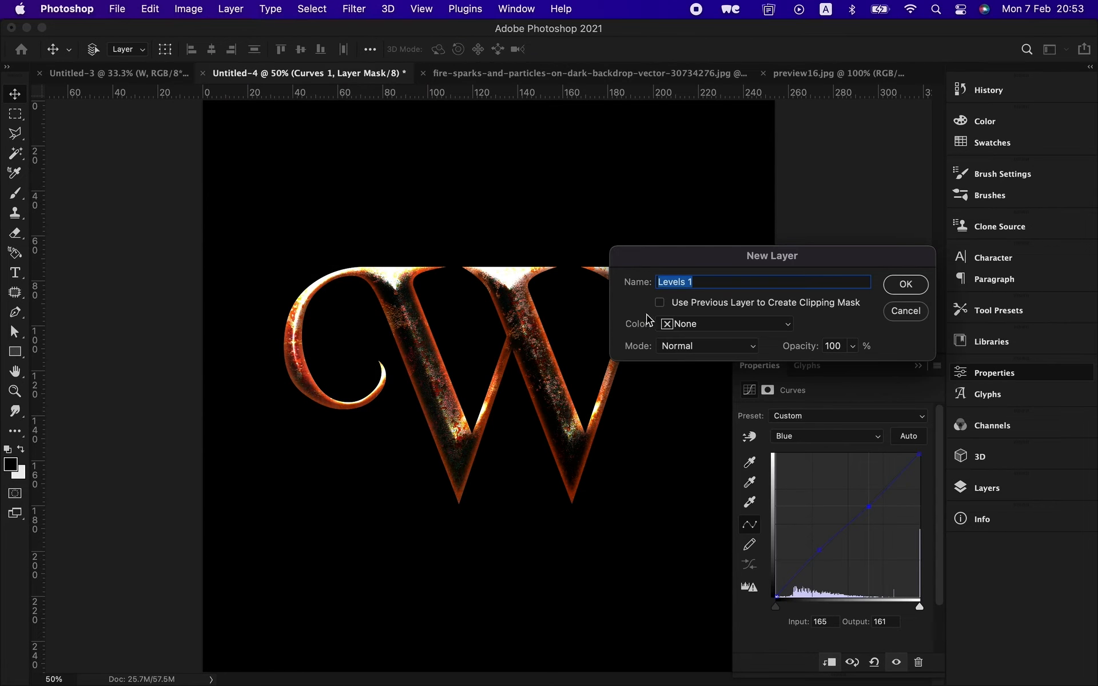
left_click(896, 285)
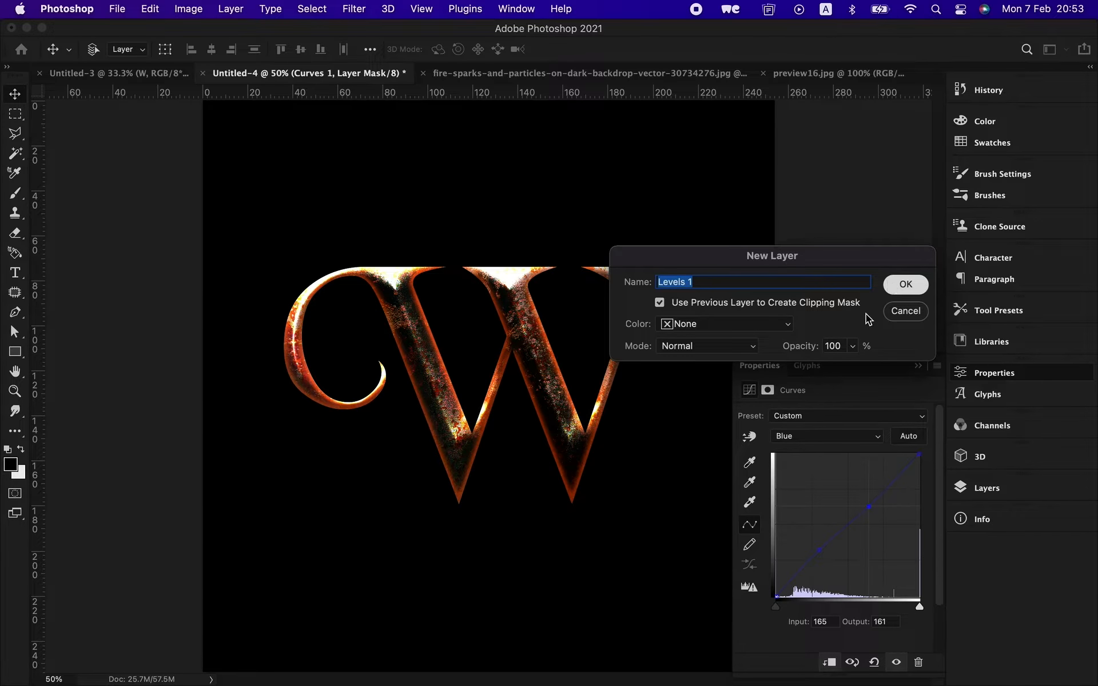
Step: Set the Levels 1 midtone input to 1.12 and the white input to 250
mouse_move(763, 533)
left_mouse_down()
mouse_move(780, 526)
mouse_move(763, 531)
left_mouse_up()
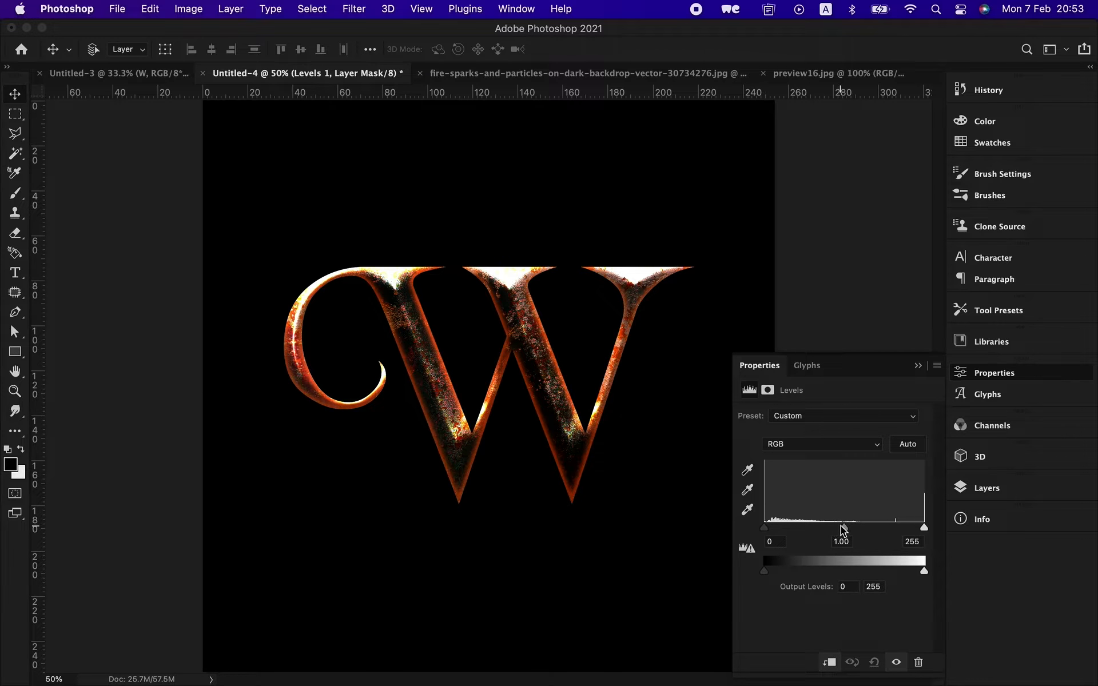
left_click_drag(841, 526, 839, 529)
left_click_drag(923, 530, 921, 531)
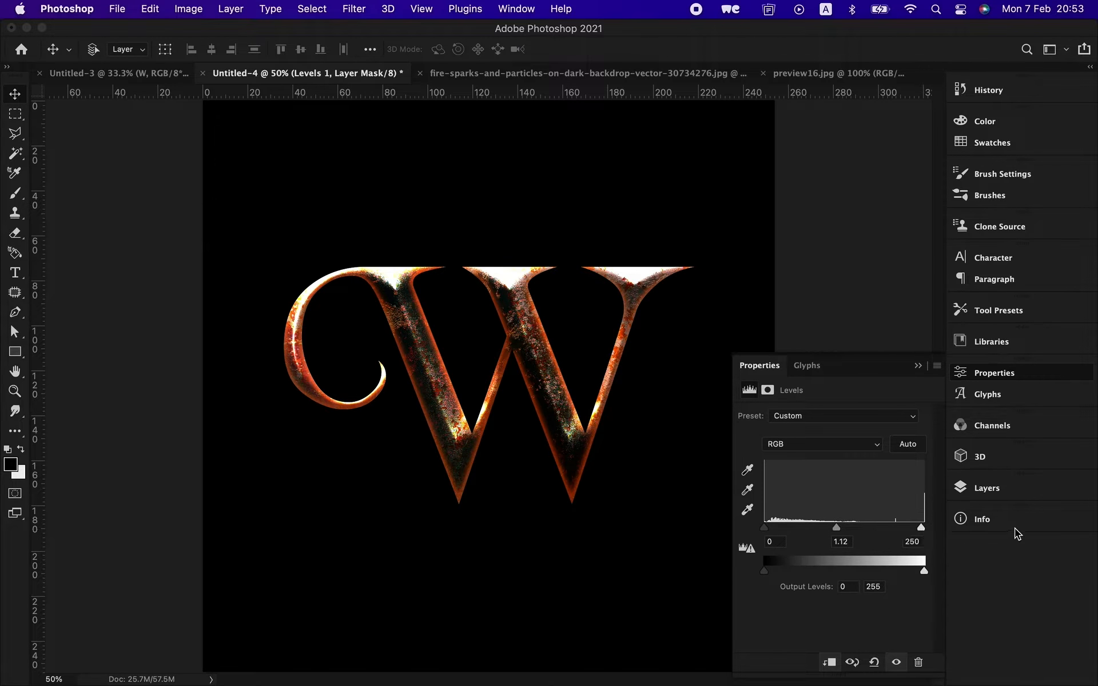
Step: Split the black Underlying Layer slider of Levels 1 to 0 / 20 in its Blend If blending options
left_click(987, 488)
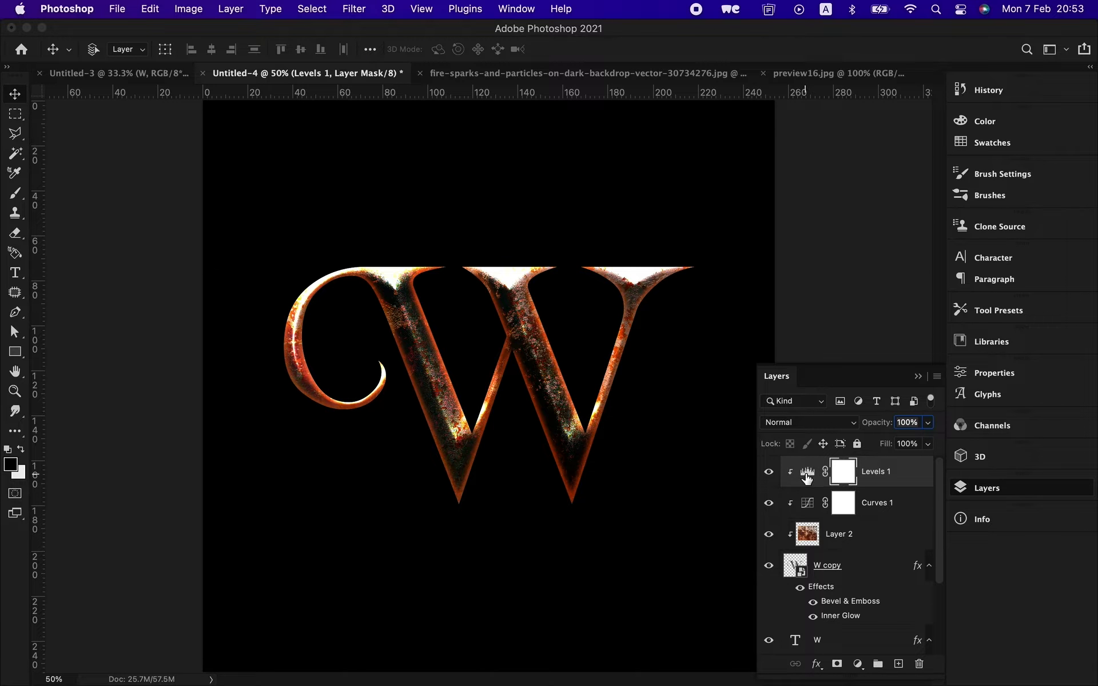
left_click(817, 667)
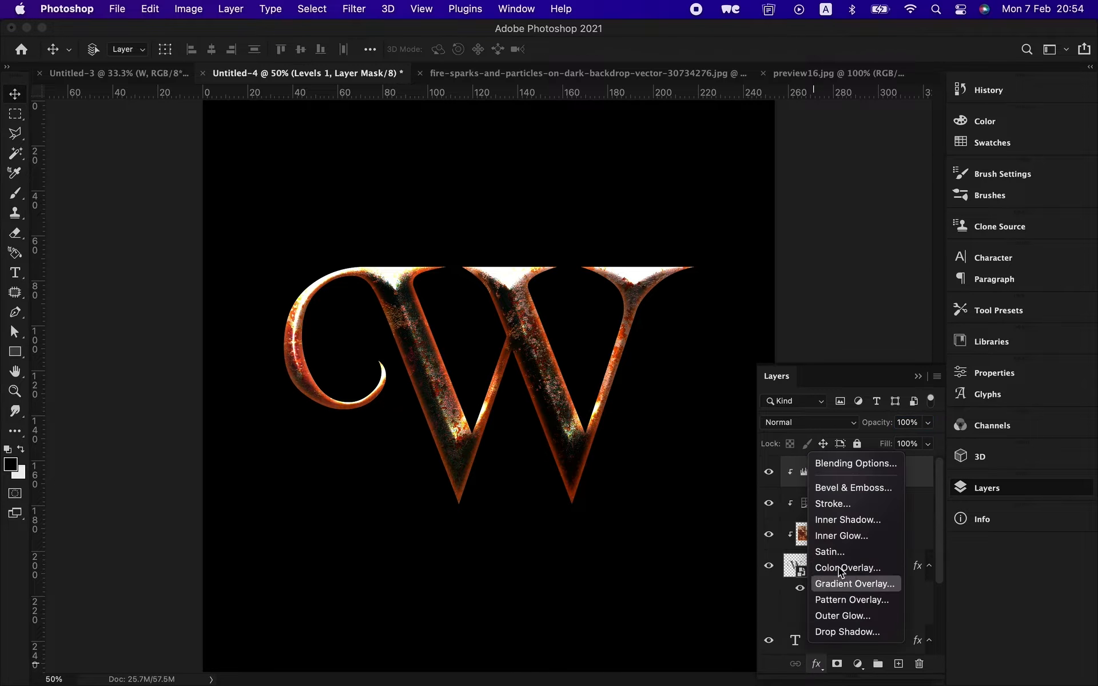
left_click(837, 464)
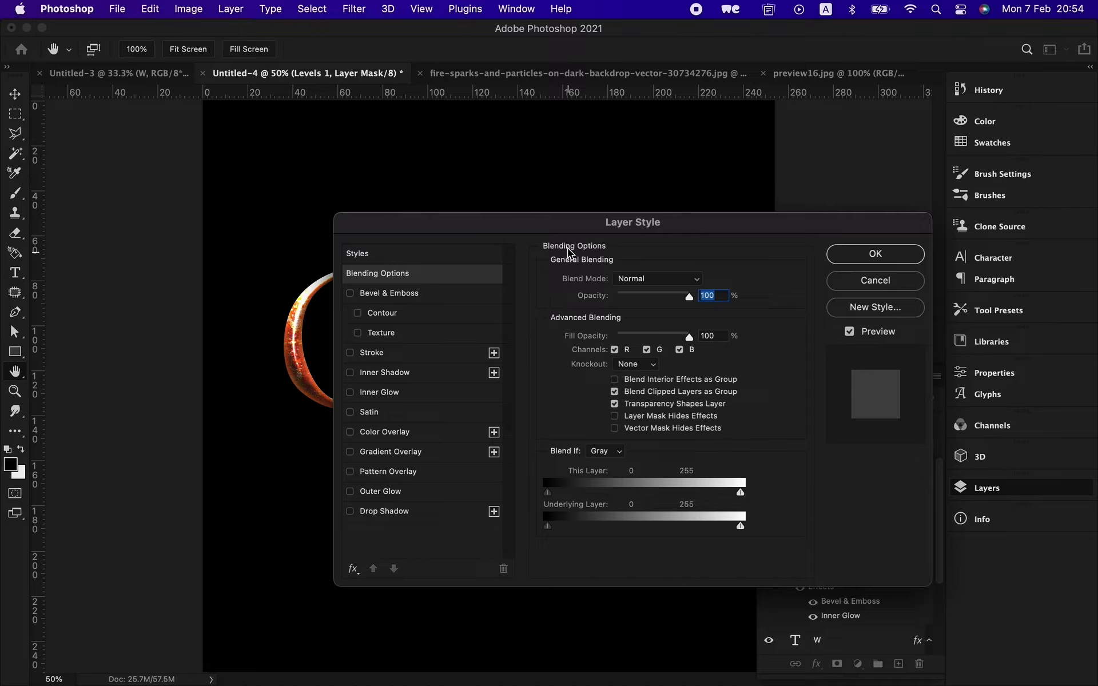
left_click_drag(559, 224, 927, 199)
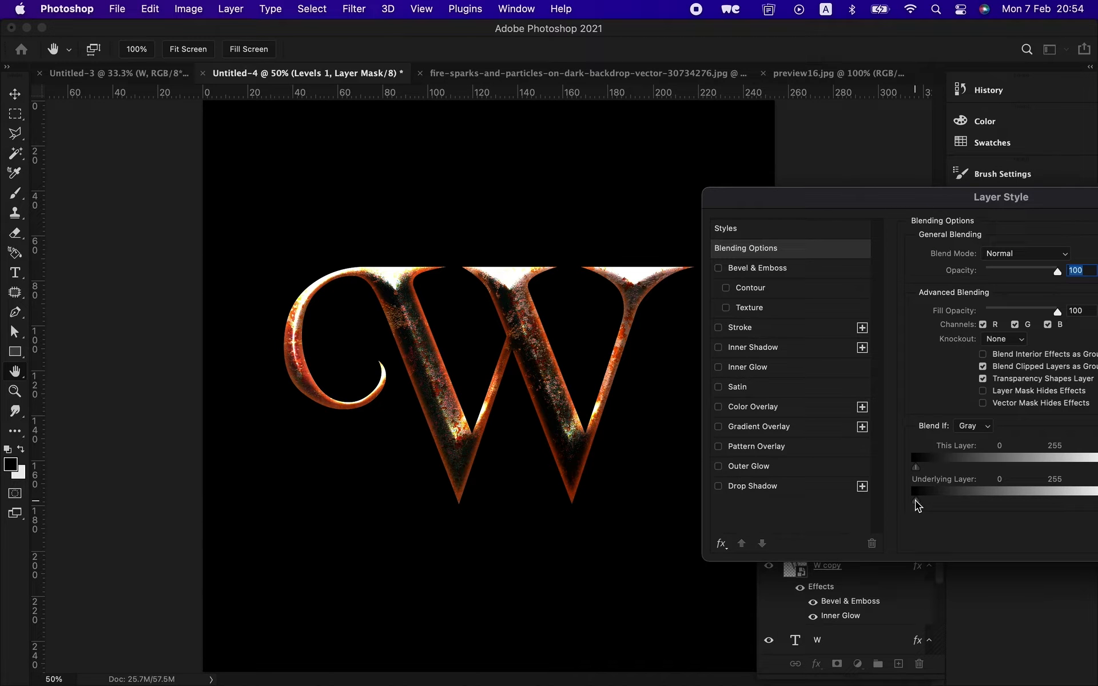
mouse_move(921, 508)
left_mouse_down()
mouse_move(944, 505)
mouse_move(904, 511)
mouse_move(955, 504)
mouse_move(932, 507)
left_mouse_up()
left_click_drag(980, 197, 586, 221)
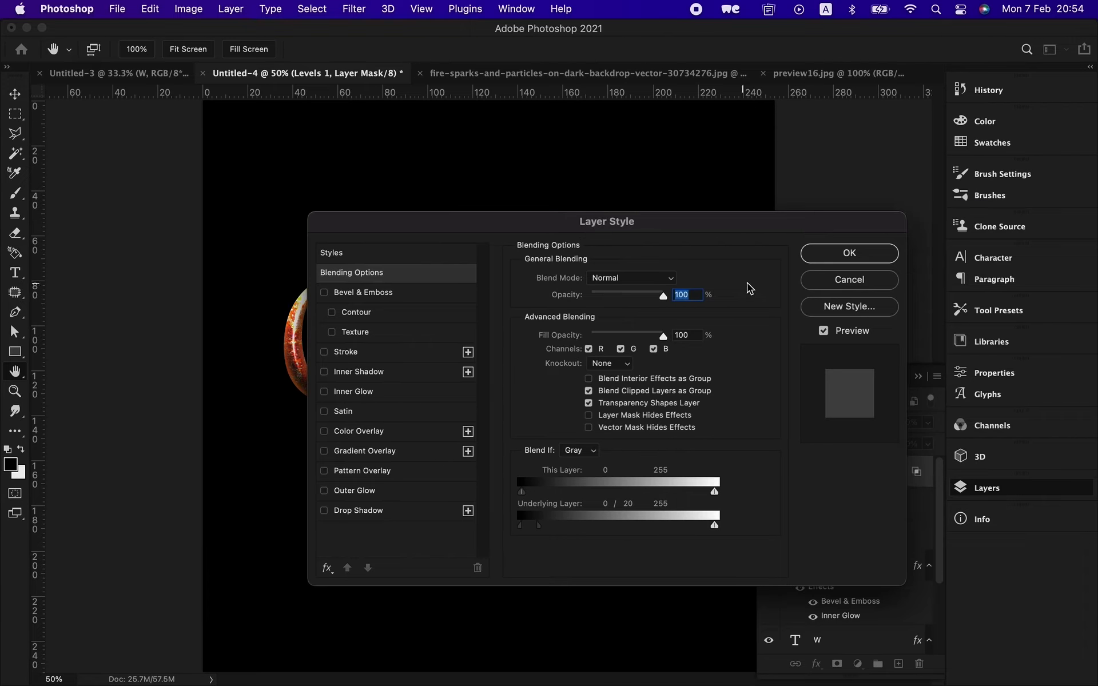
left_click(807, 260)
Step: Add a layer mask to the rust texture layer, Layer 2
key("super+minus")
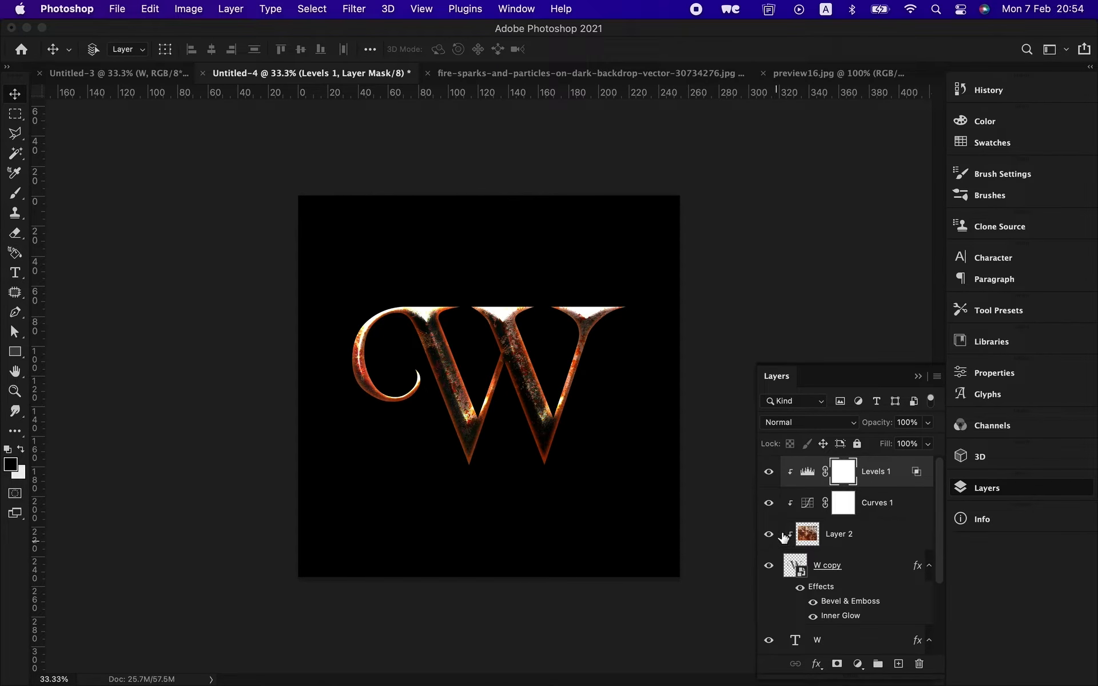
left_click(829, 542)
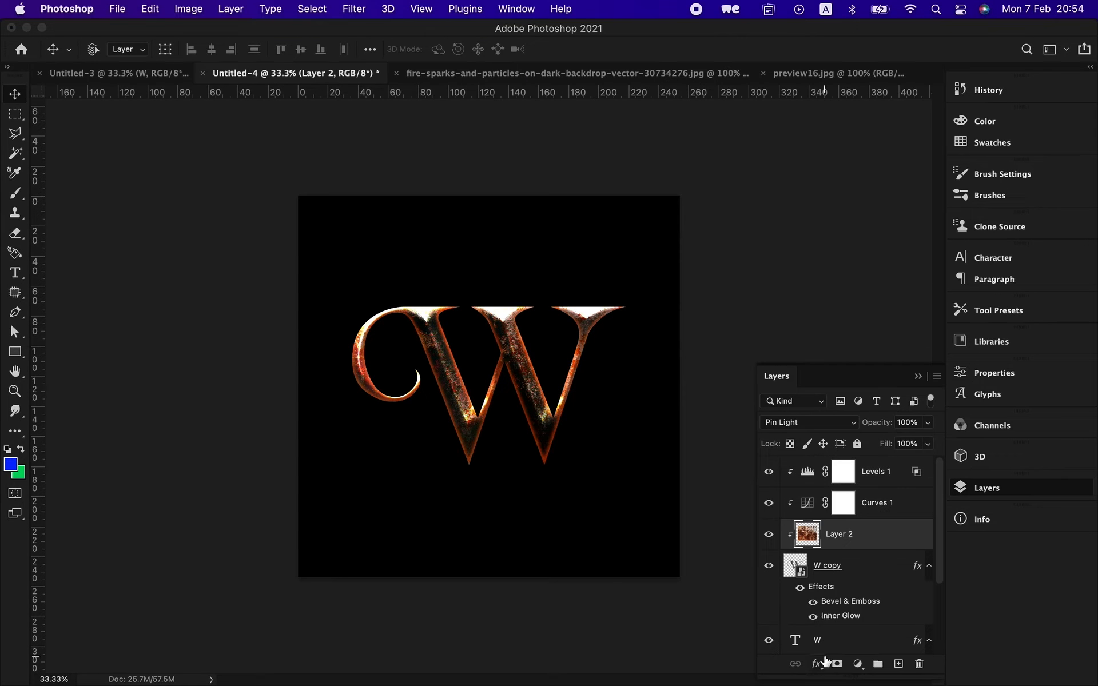
left_click(838, 664)
Step: Paint black on the Layer 2 mask with a soft 900 px, then 500 px brush to hide rust patches, restoring some in white
key("b")
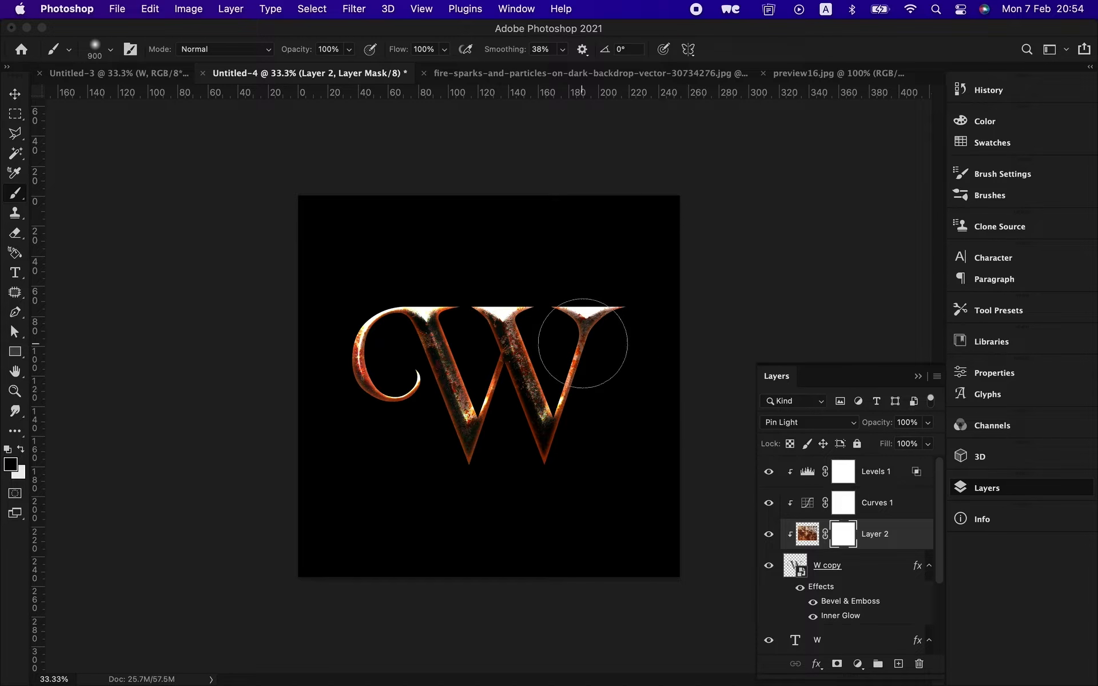
left_click(582, 331)
key("bracketleft")
key("bracketleft")
key("bracketleft")
key("bracketleft")
left_click(522, 350)
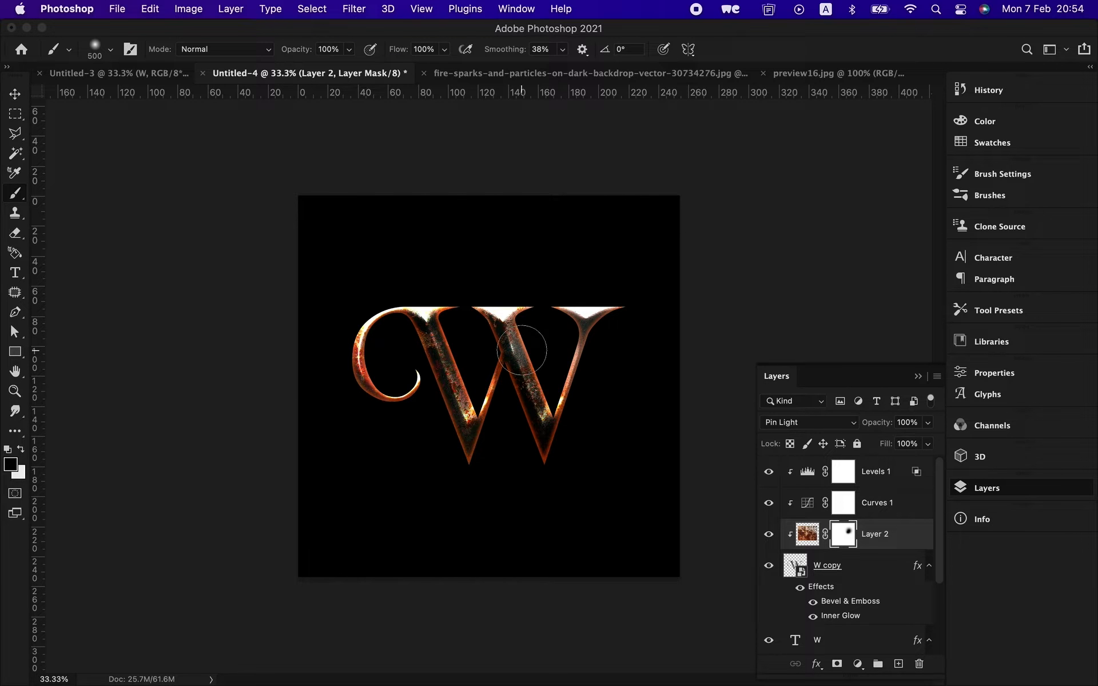
left_click(444, 323)
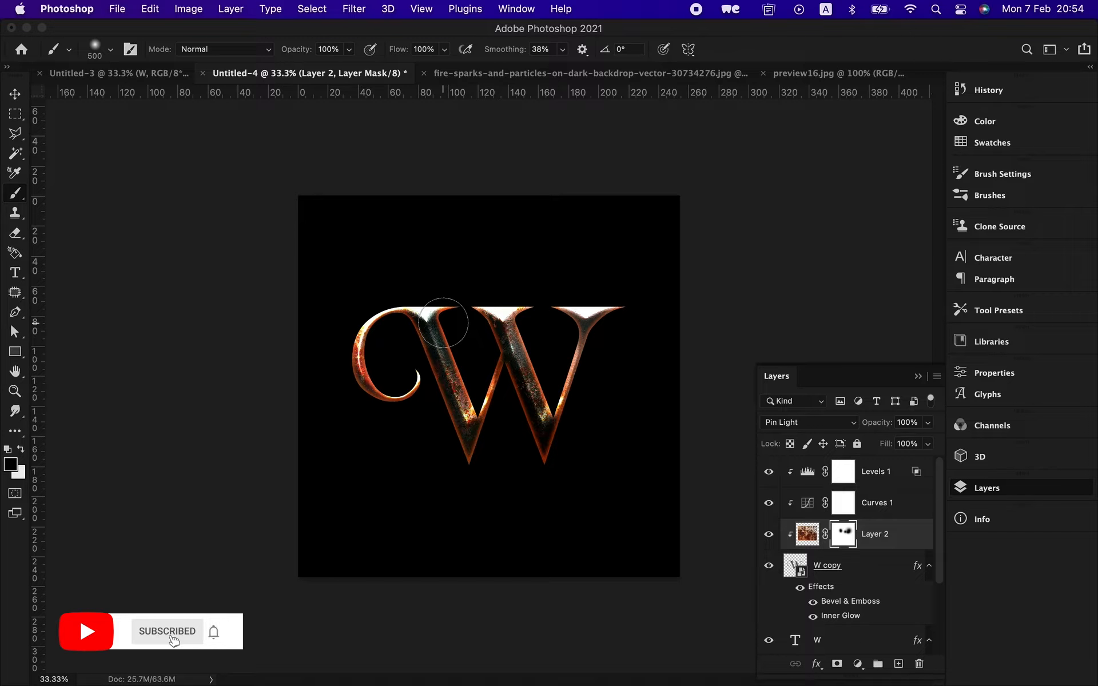
key("x")
left_click(422, 323)
key("x")
left_click(360, 408)
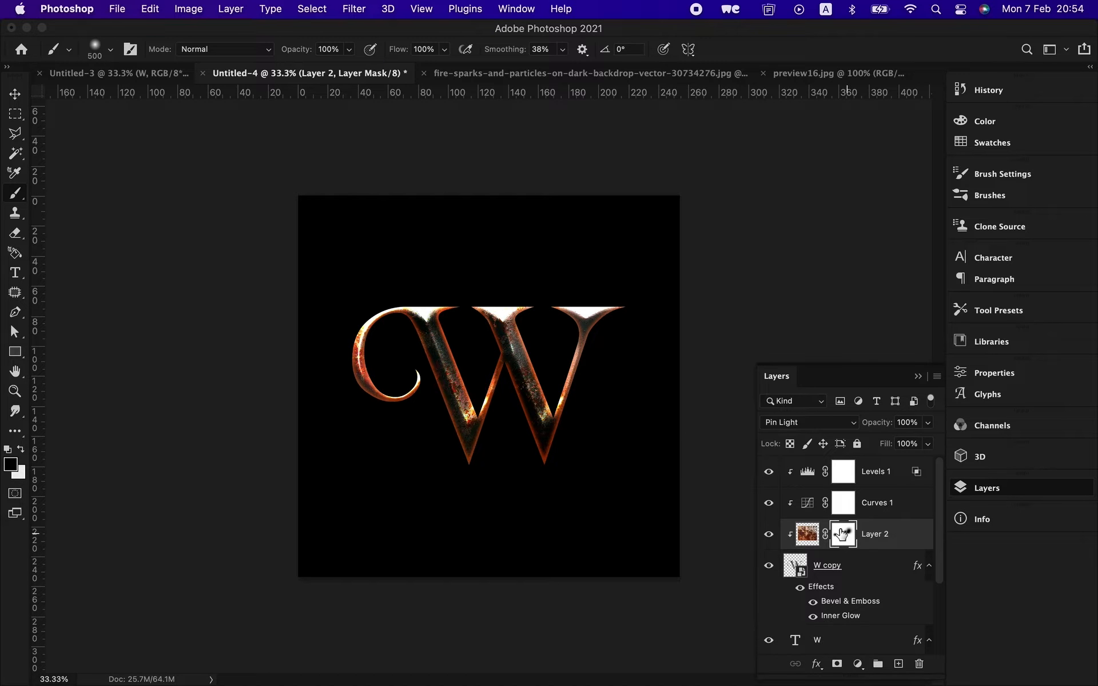
key("v")
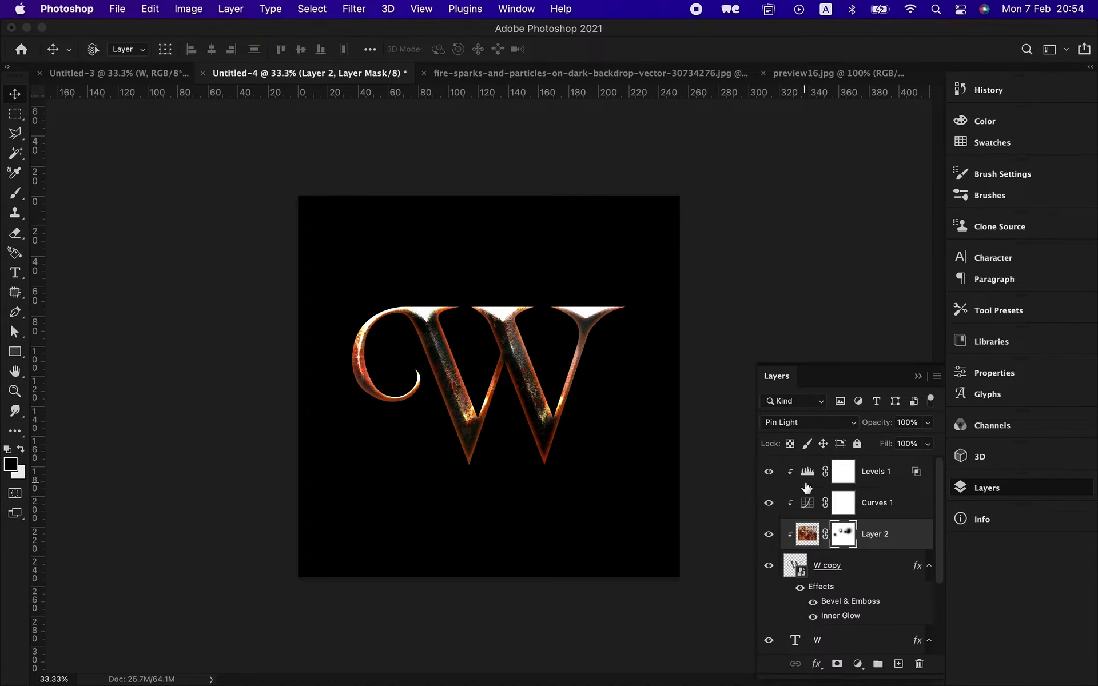
Step: Compare the W copy layer with its Bevel & Emboss effect switched off and on
left_click(826, 569)
left_click(813, 603)
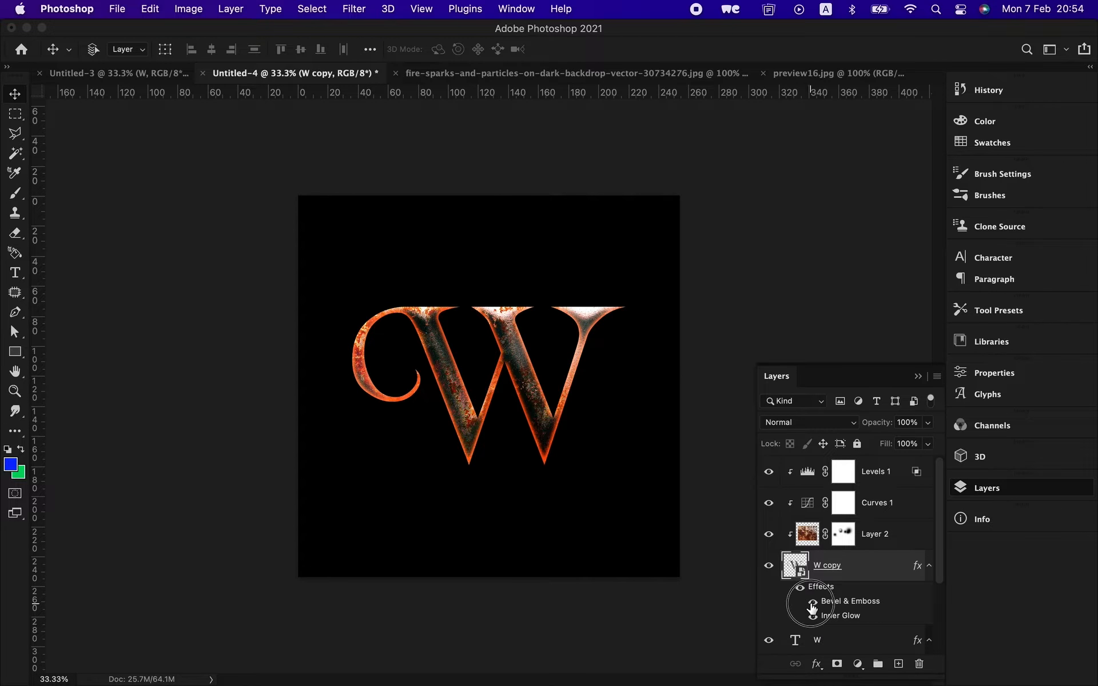
left_click(813, 602)
Step: Edit the Bevel & Emboss effect of W copy and set its size to 133 px
left_click(832, 602)
double_click(830, 602)
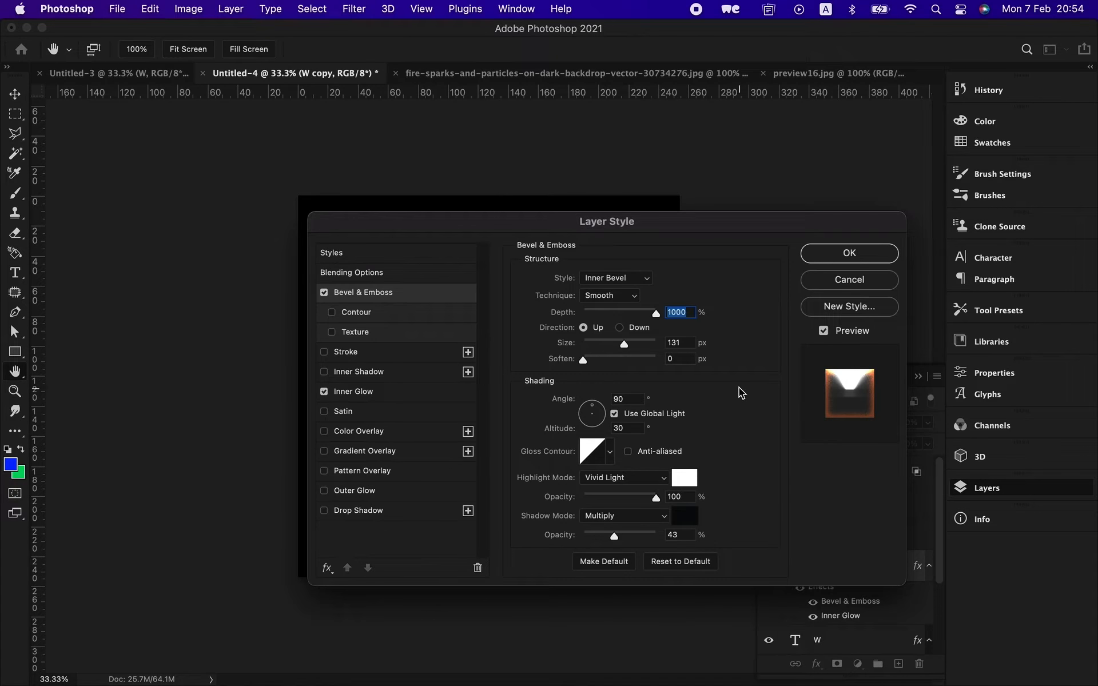
left_click_drag(473, 227, 948, 295)
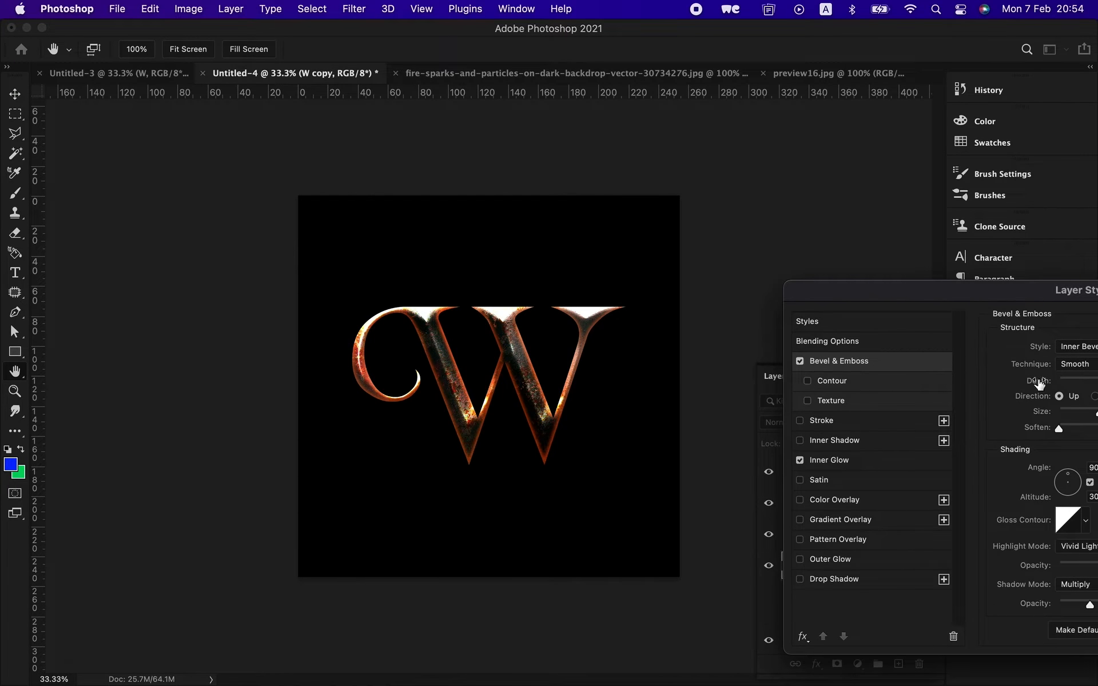
left_click_drag(1045, 303, 952, 289)
left_click_drag(1007, 397, 1008, 399)
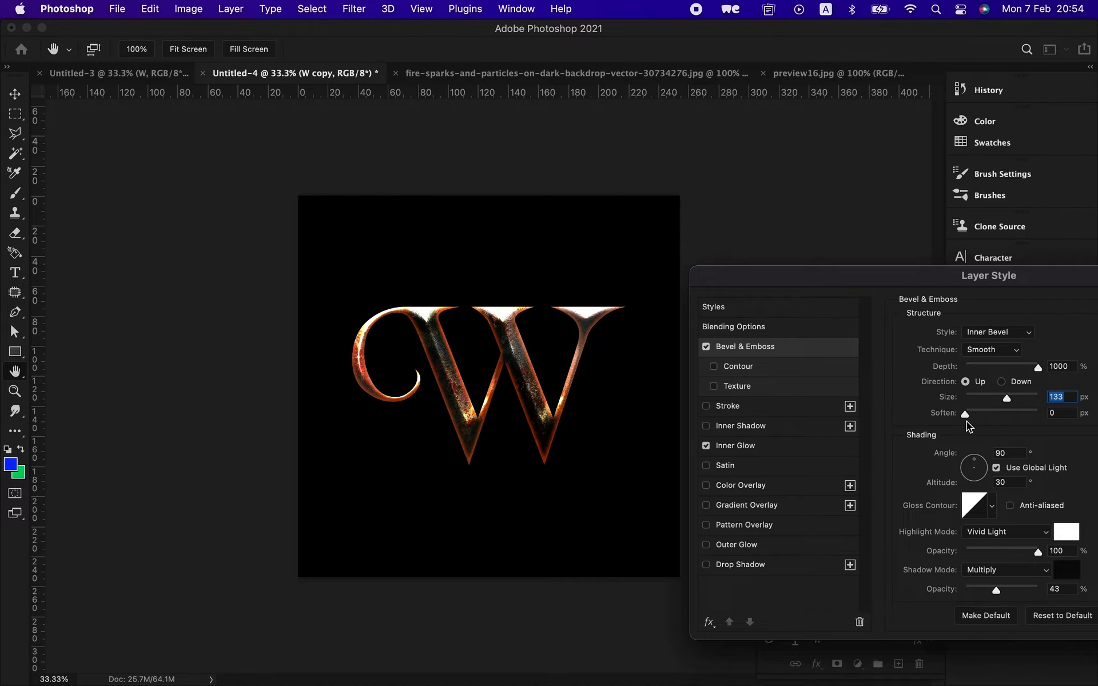
Step: Try the Chisel Hard technique on the bevel and return it to Smooth
left_click(989, 354)
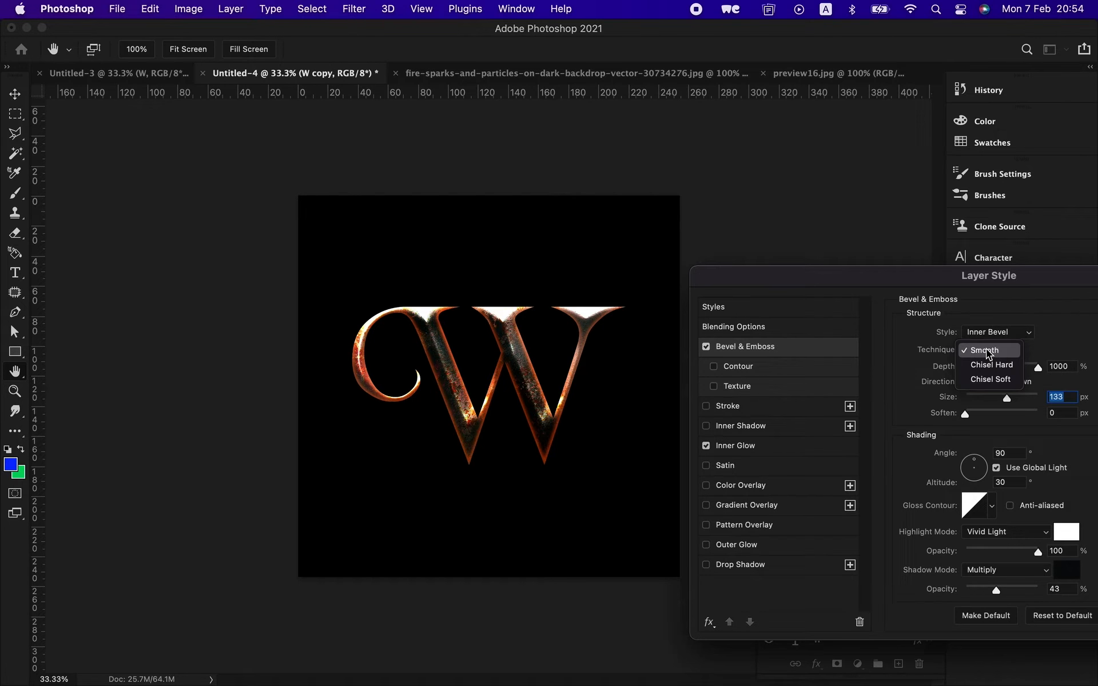
left_click(991, 364)
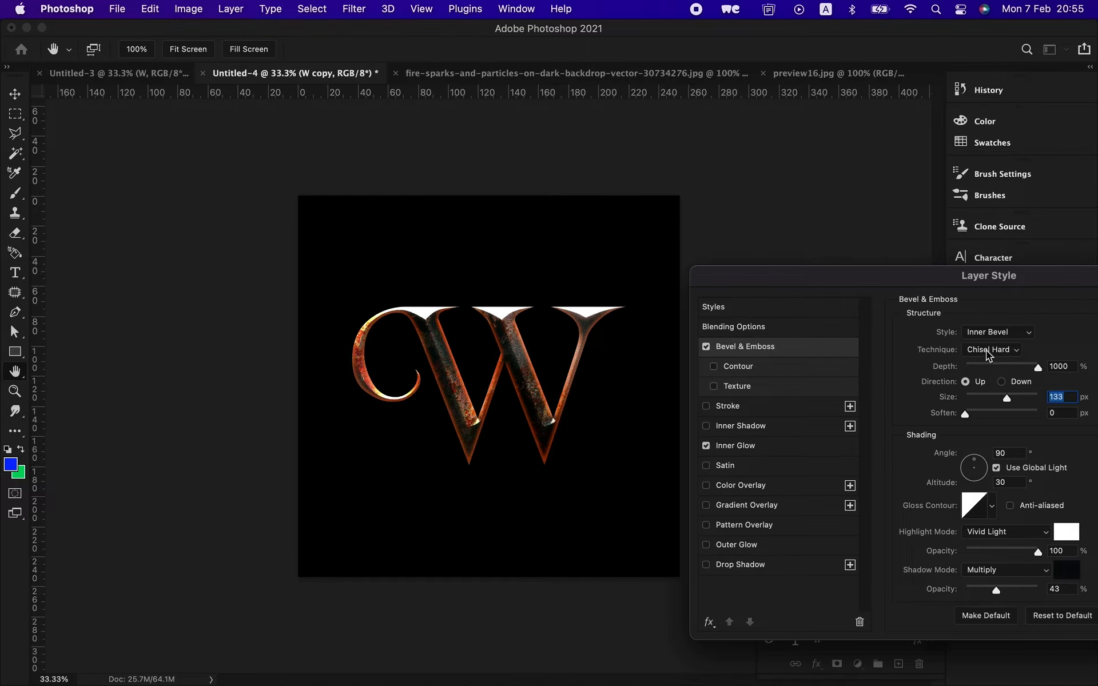
left_click(989, 355)
left_click(993, 338)
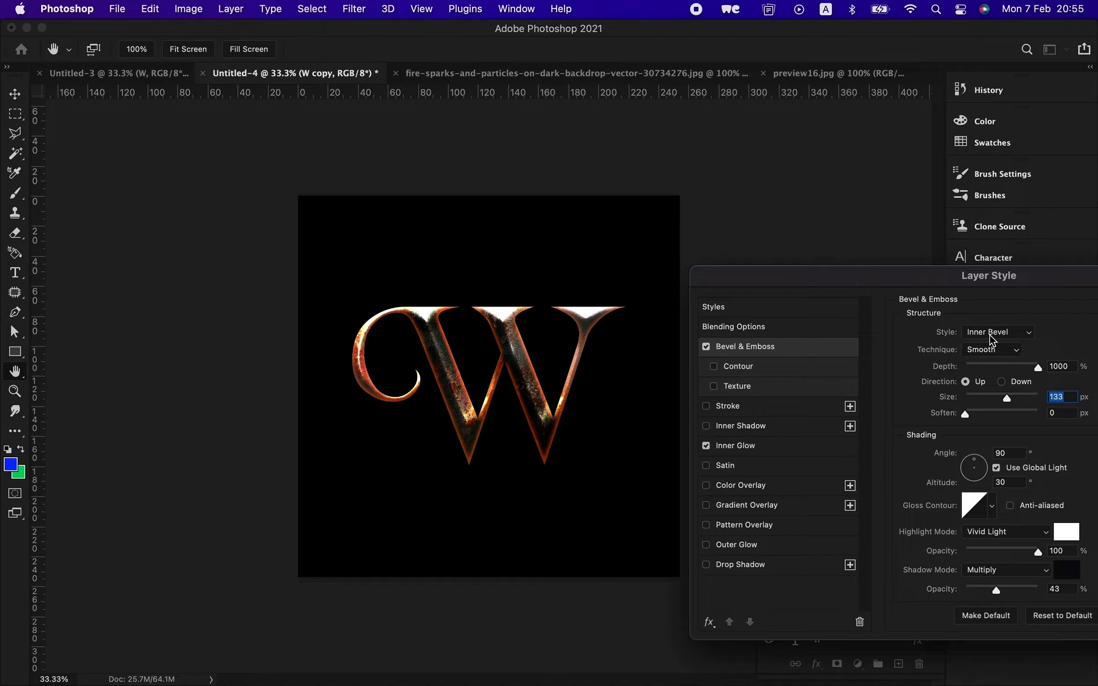
Step: Set the bevel depth to 1000% and its size to 139 px
left_click_drag(1028, 370, 1016, 370)
left_click(1053, 371)
type("1000")
mouse_move(1010, 401)
left_mouse_down()
mouse_move(1023, 400)
mouse_move(1009, 401)
left_mouse_up()
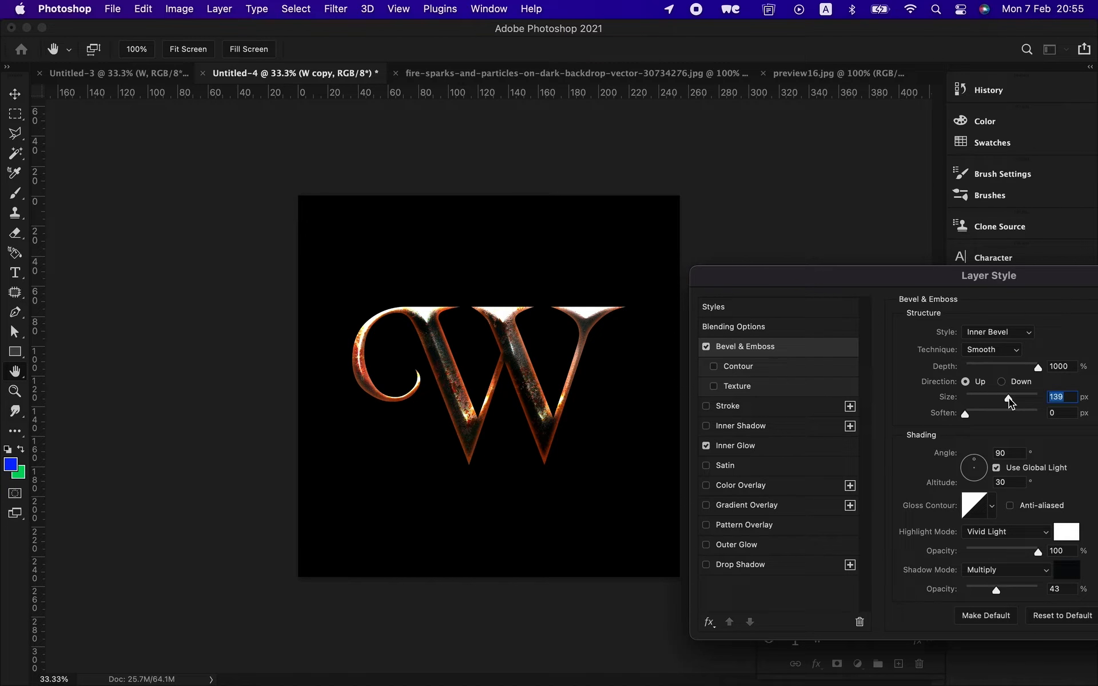
Step: Set the bevel's highlight opacity to 81% and shadow opacity to 58%, and apply the layer style
mouse_move(1037, 552)
left_mouse_down()
mouse_move(998, 552)
mouse_move(1032, 558)
left_mouse_up()
left_click(1013, 591)
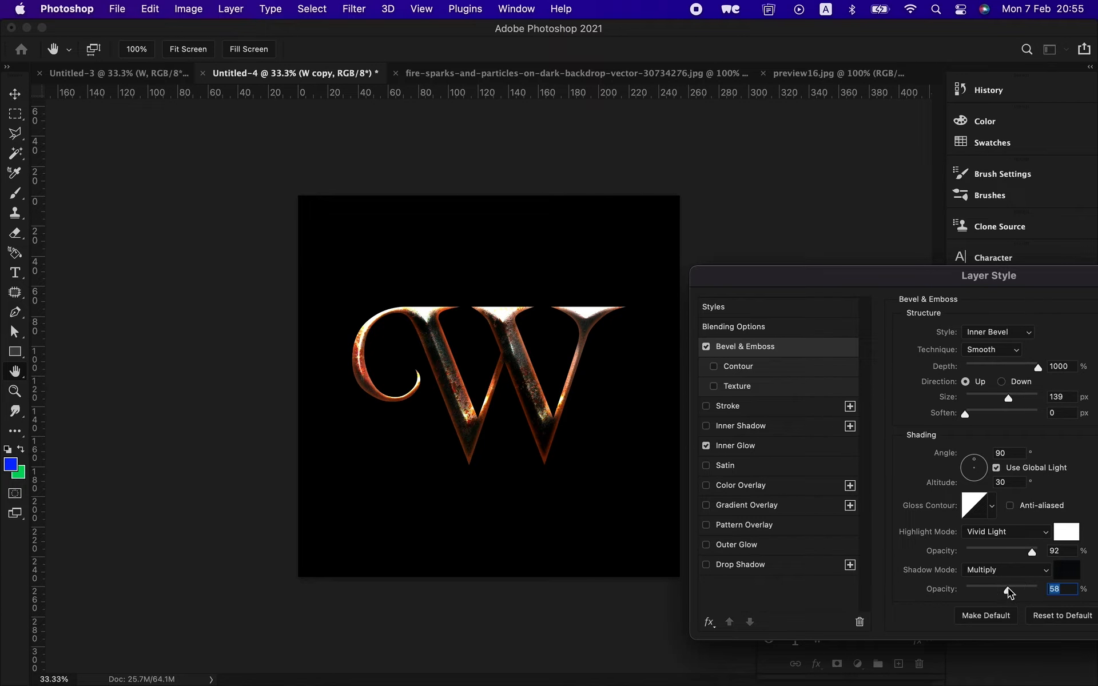
left_click_drag(1032, 553, 1025, 553)
left_click_drag(951, 280, 699, 297)
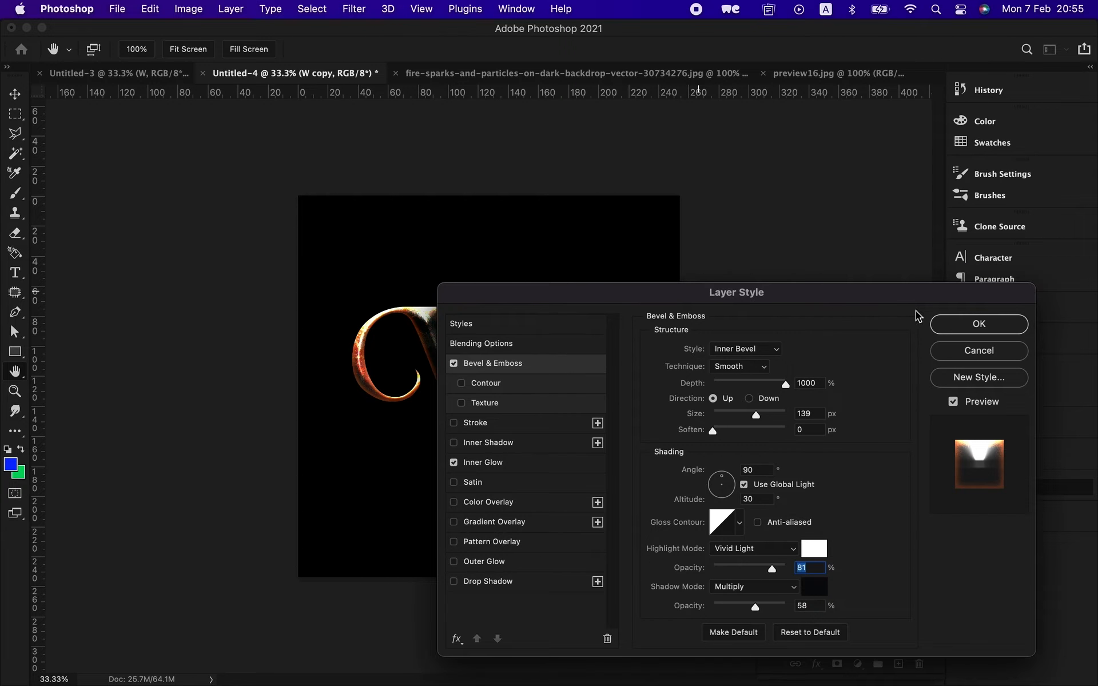
key("Return")
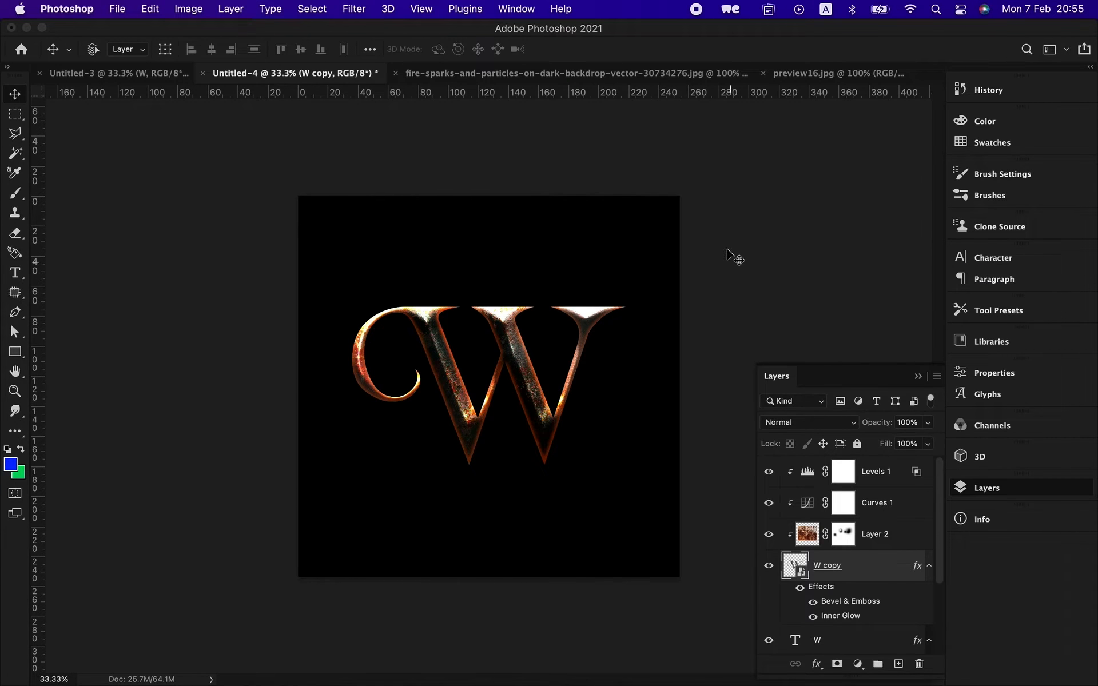
Step: In the fire-sparks image, select the area above the VectorStock footer and copy it to a new layer
left_click(612, 75)
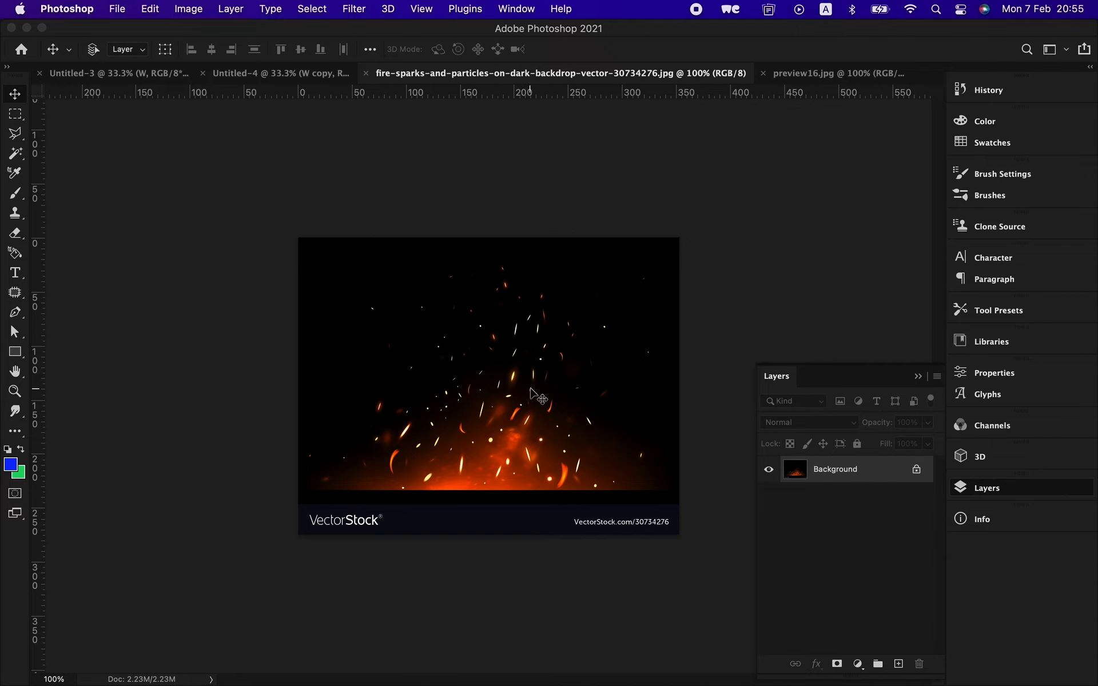
key("m")
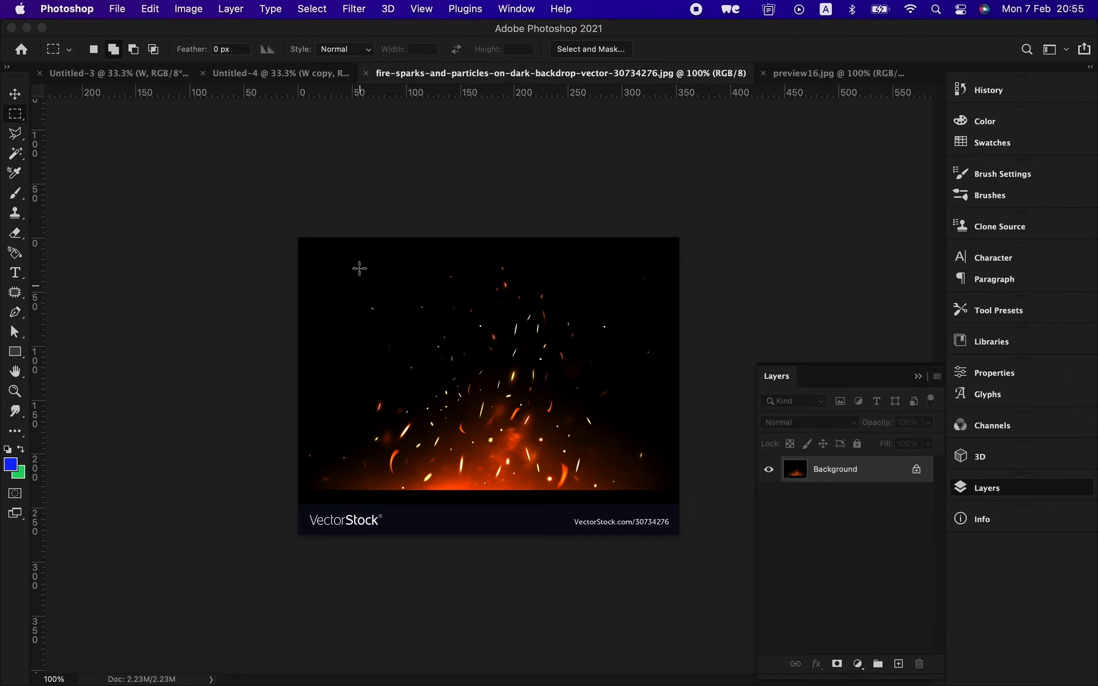
left_click_drag(299, 238, 688, 501)
key("super+j")
key("v")
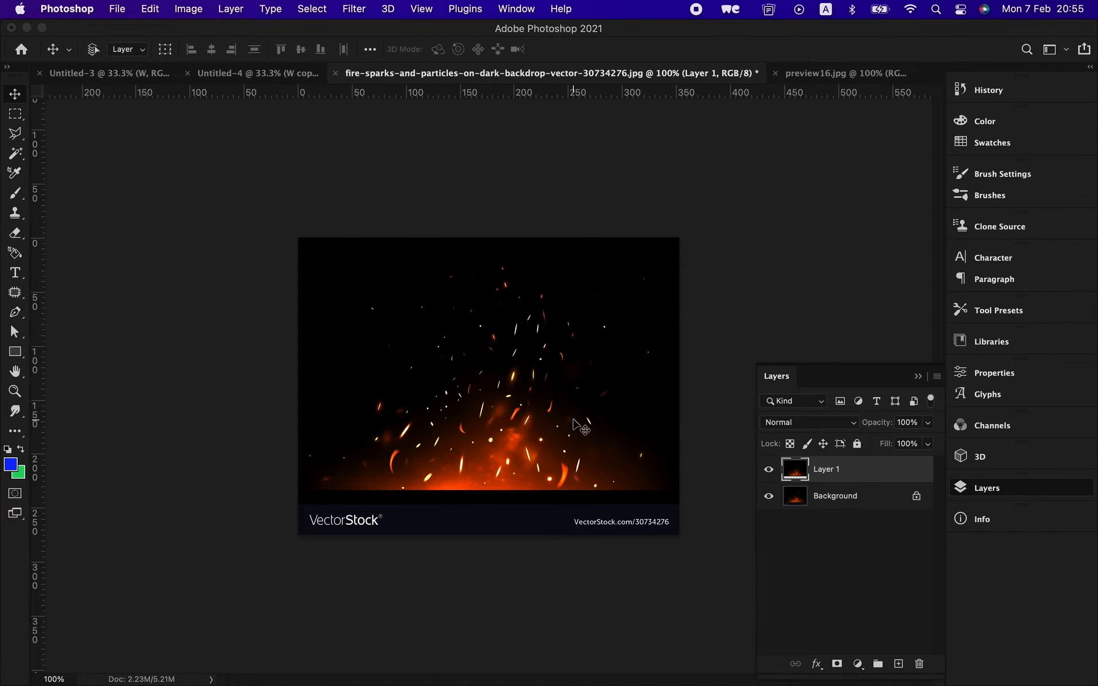
Step: Paste the sparks image into Untitled-4 directly above W copy, accepting the color profile conversion
left_click(249, 73)
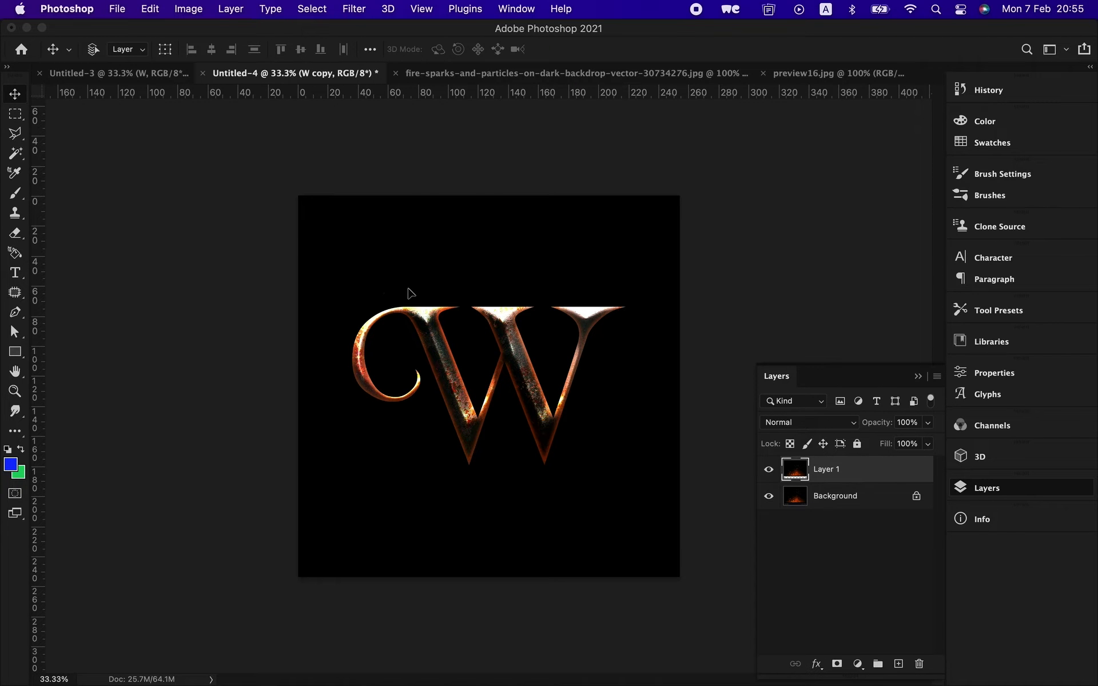
key("super+v")
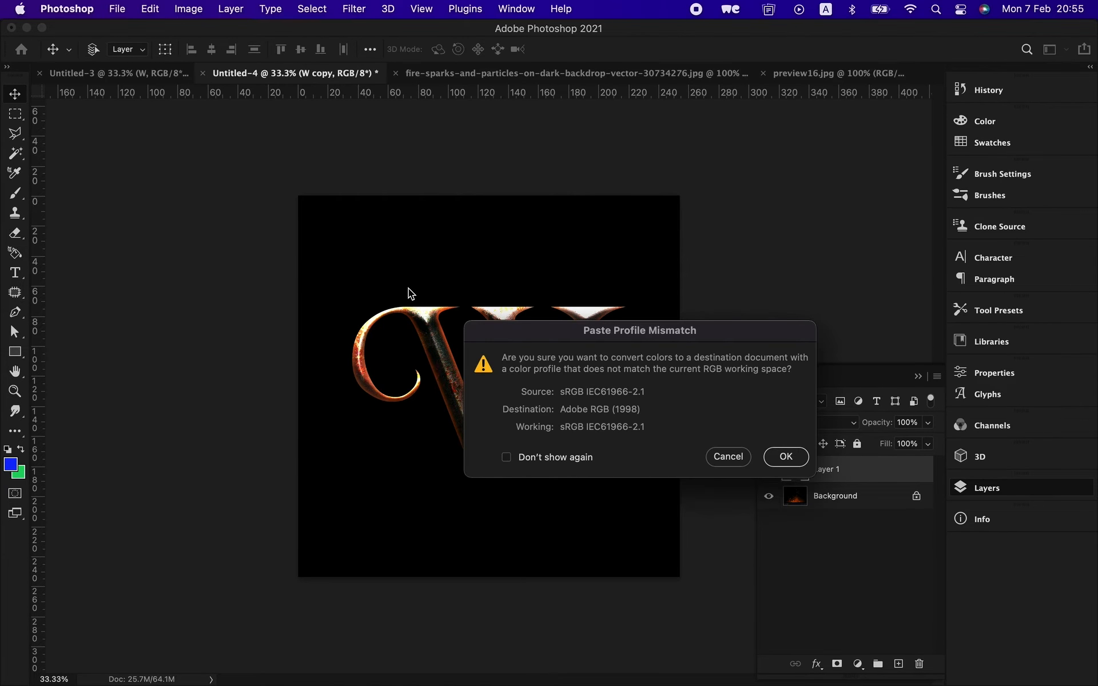
left_click(779, 457)
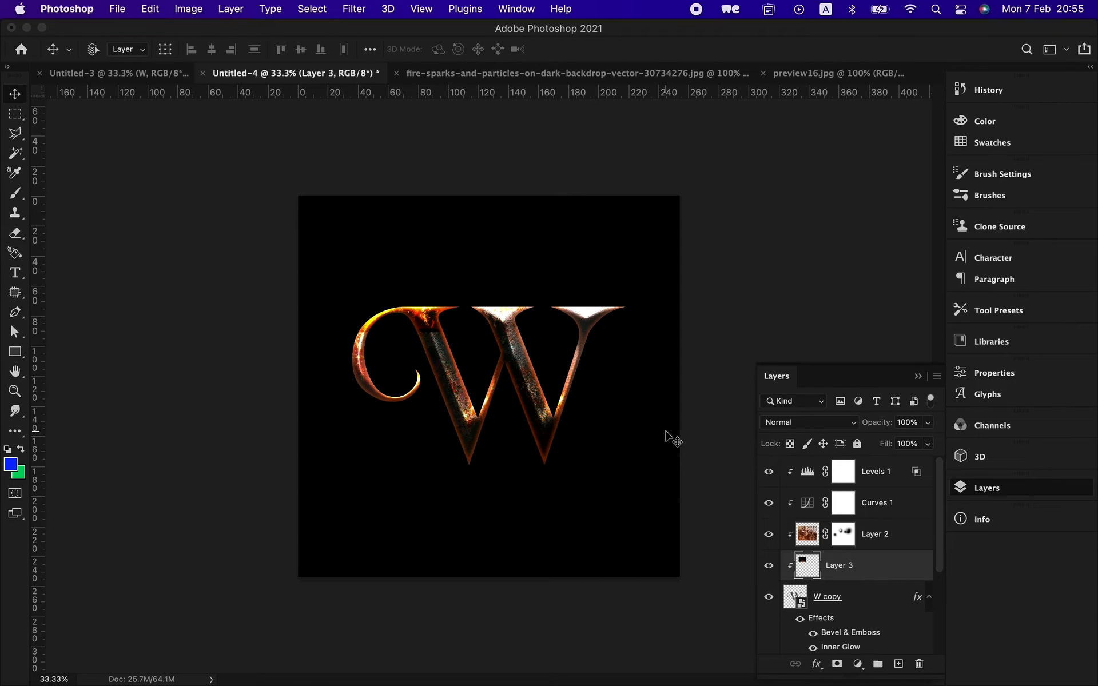
Step: Move the pasted sparks layer below the W text layer, directly above the black background layer
key("super+shift+bracketleft")
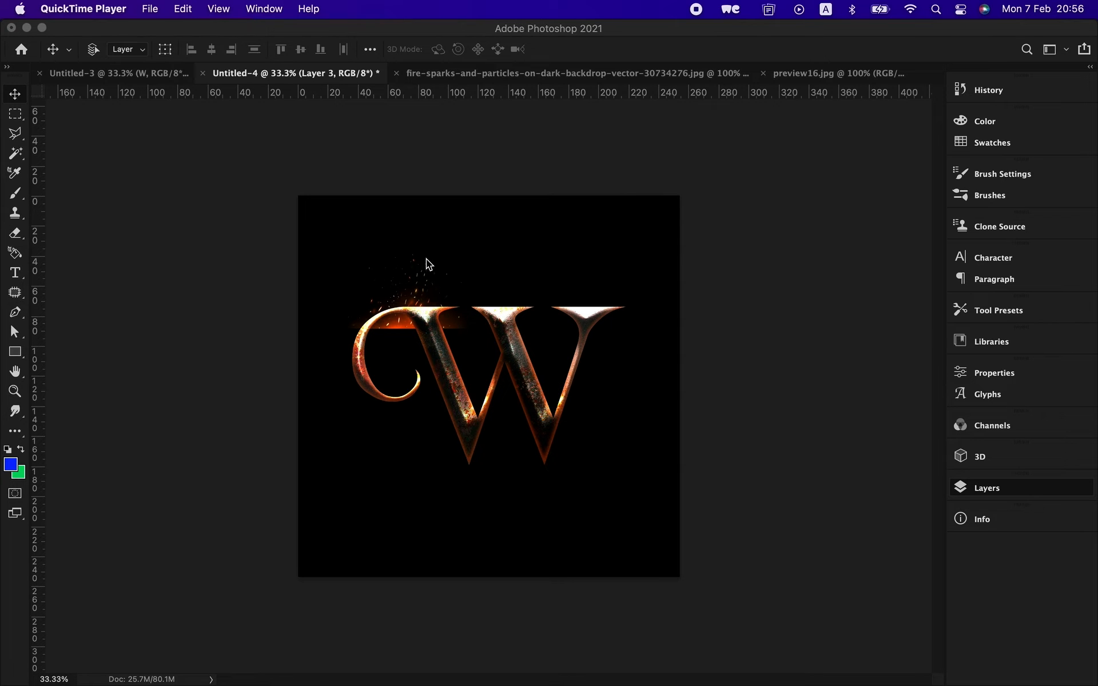
right_click(430, 264)
left_click(438, 268)
left_click(448, 269)
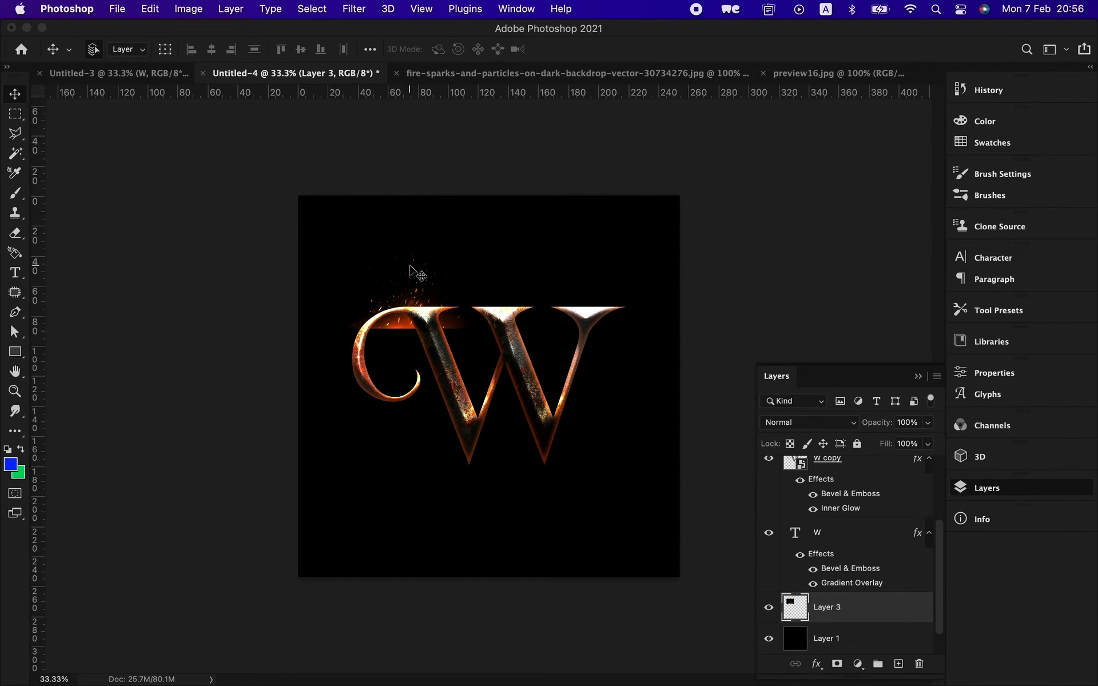
Step: Scale the sparks layer to about 357% and position it behind the letter, with the flames along the canvas's lower edge
key("super+t")
left_click_drag(471, 331, 748, 523)
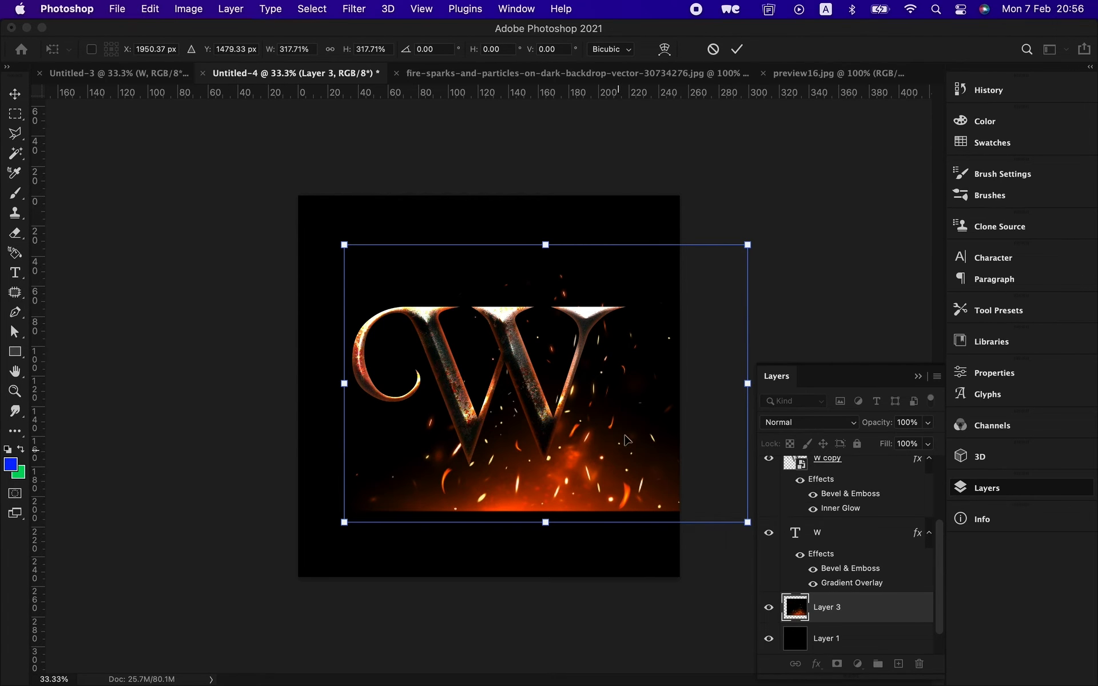
left_click_drag(635, 383, 589, 438)
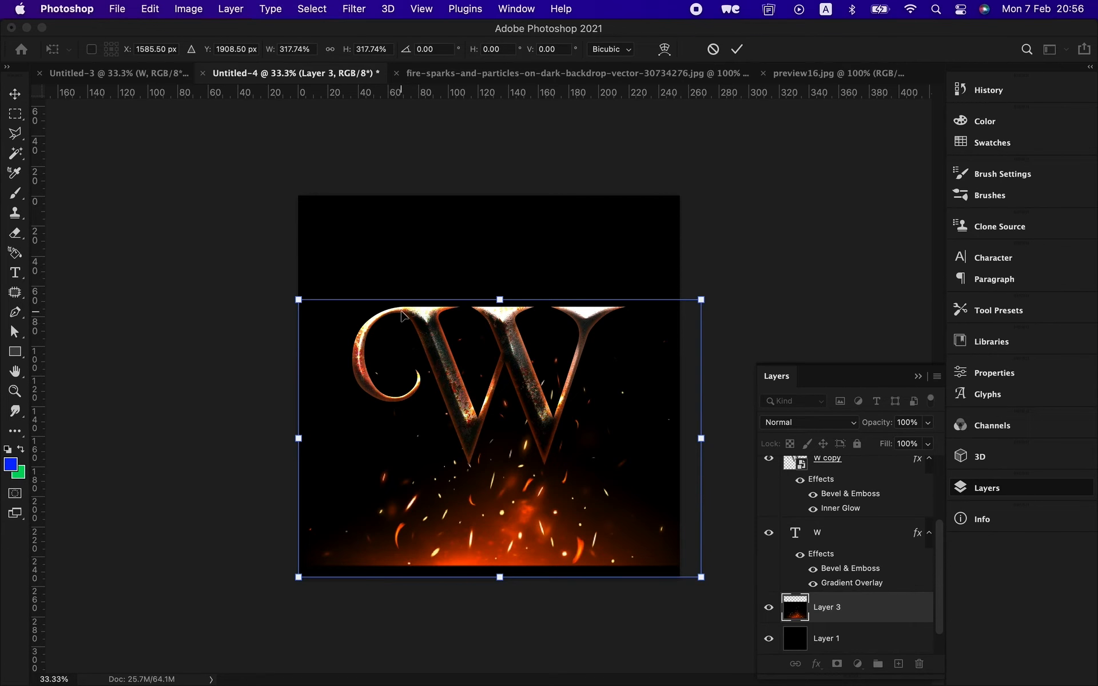
left_click_drag(301, 302, 250, 265)
left_click_drag(574, 544, 570, 575)
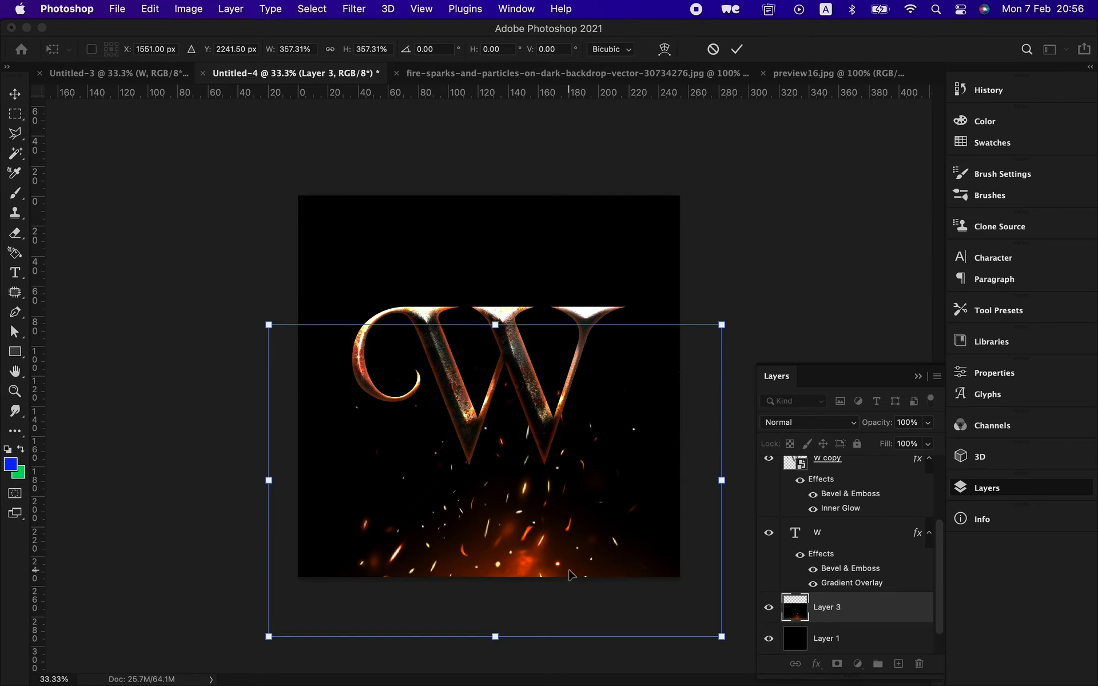
key("Return")
left_click_drag(596, 522, 568, 525)
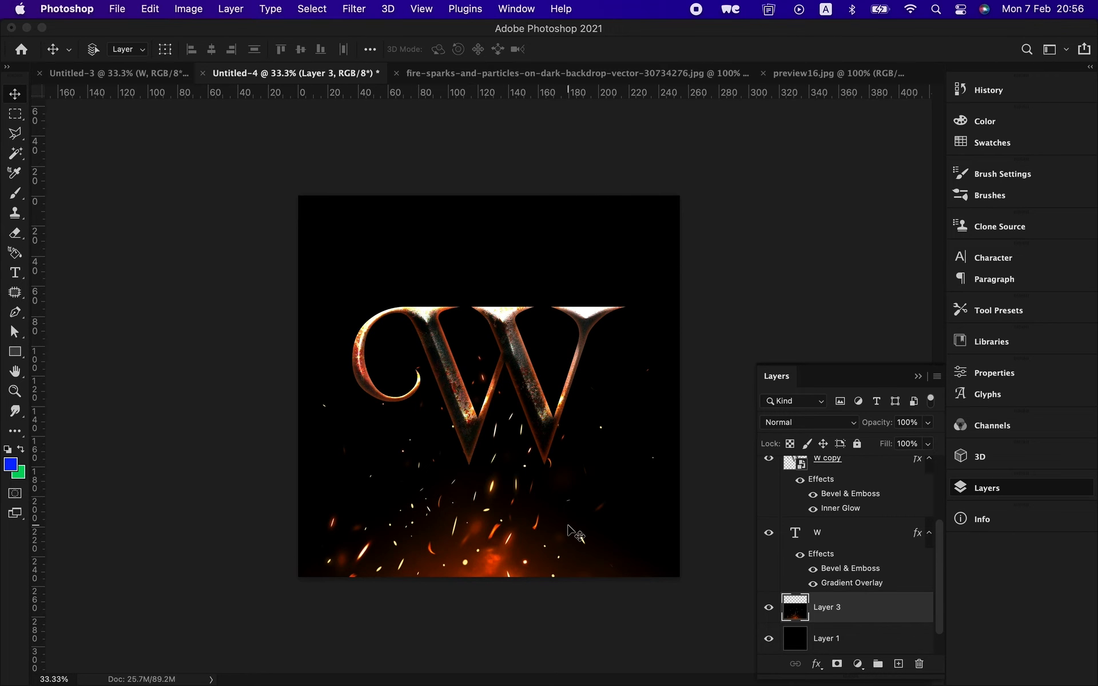
Step: Duplicate the sparks layer, raised over the letter, and clip the copy to W copy at the top of the layer stack
key("super+j")
left_click_drag(589, 592, 592, 460)
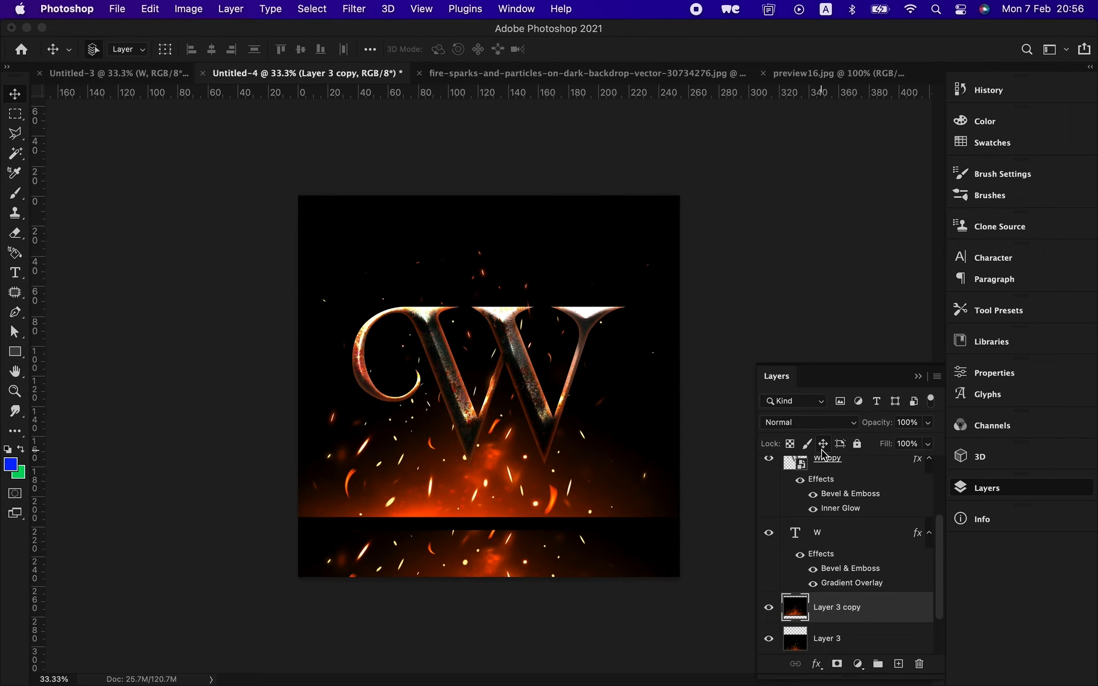
key("super+shift+bracketright")
key("super+alt+g")
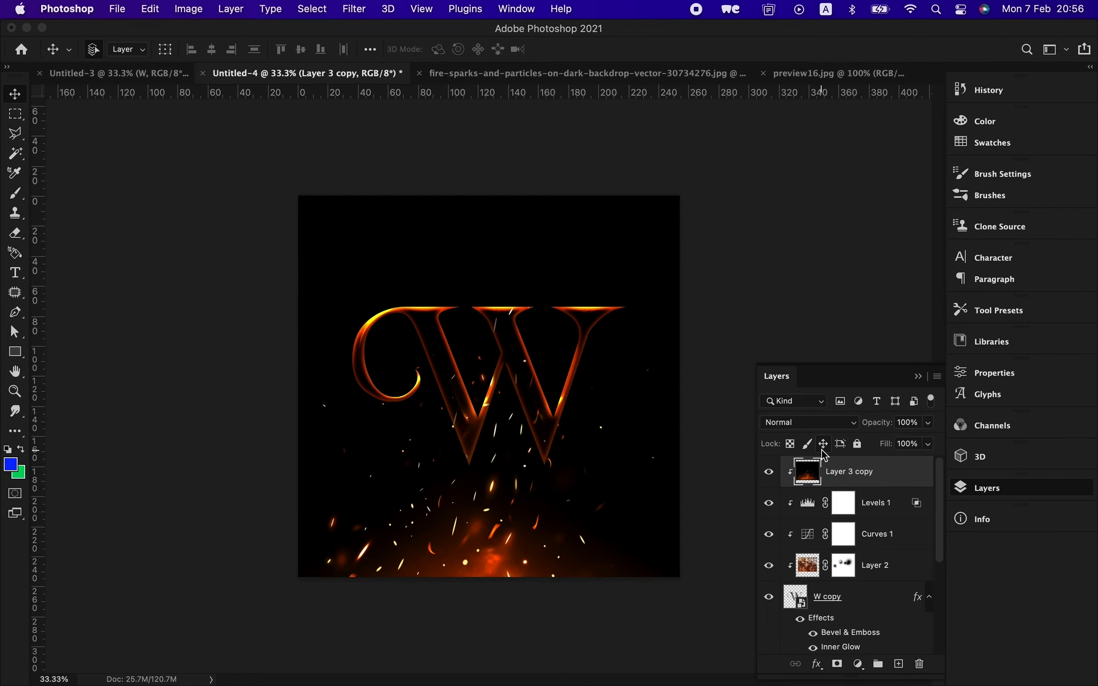
Step: Try the Lighten blend mode on the clipped sparks copy
left_click(825, 430)
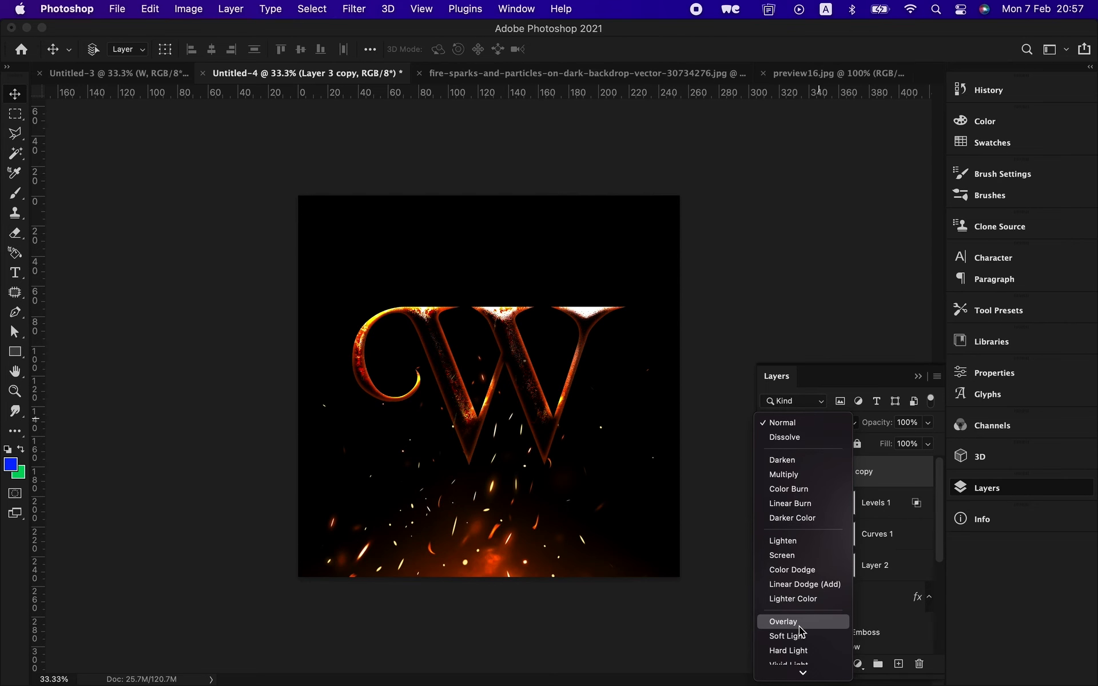
scroll(800, 638, "down", 5)
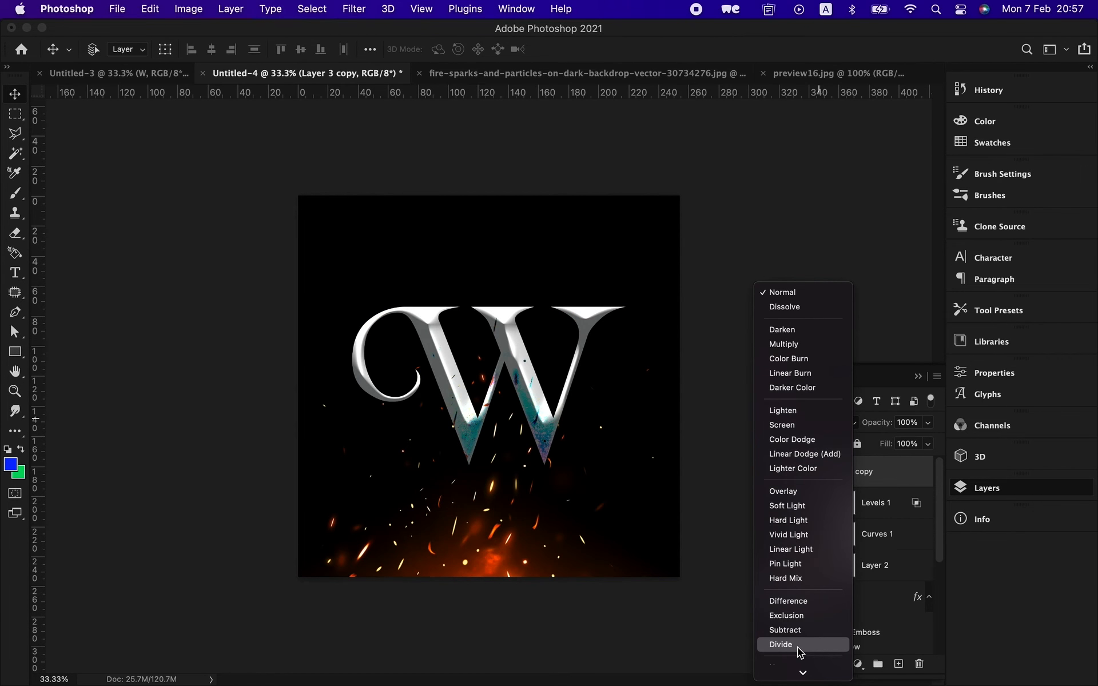
scroll(801, 664, "down", 3)
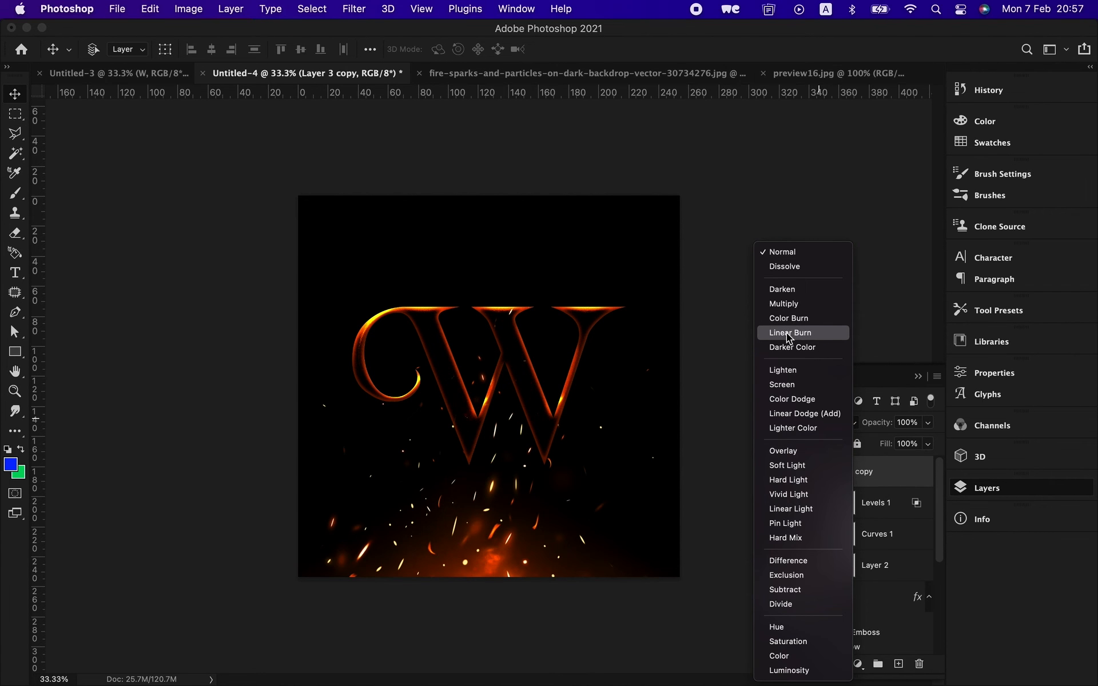
left_click(789, 372)
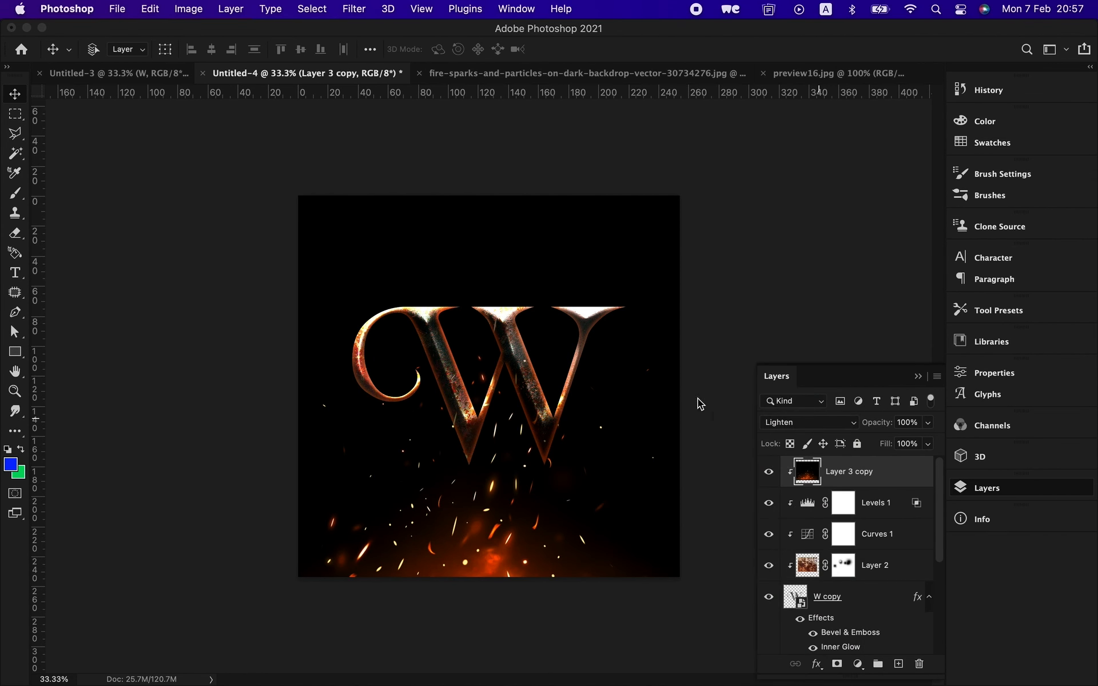
Step: Shift the clipped sparks copy over the letter, then hide and delete it
left_click_drag(611, 404, 568, 416)
left_click(769, 472)
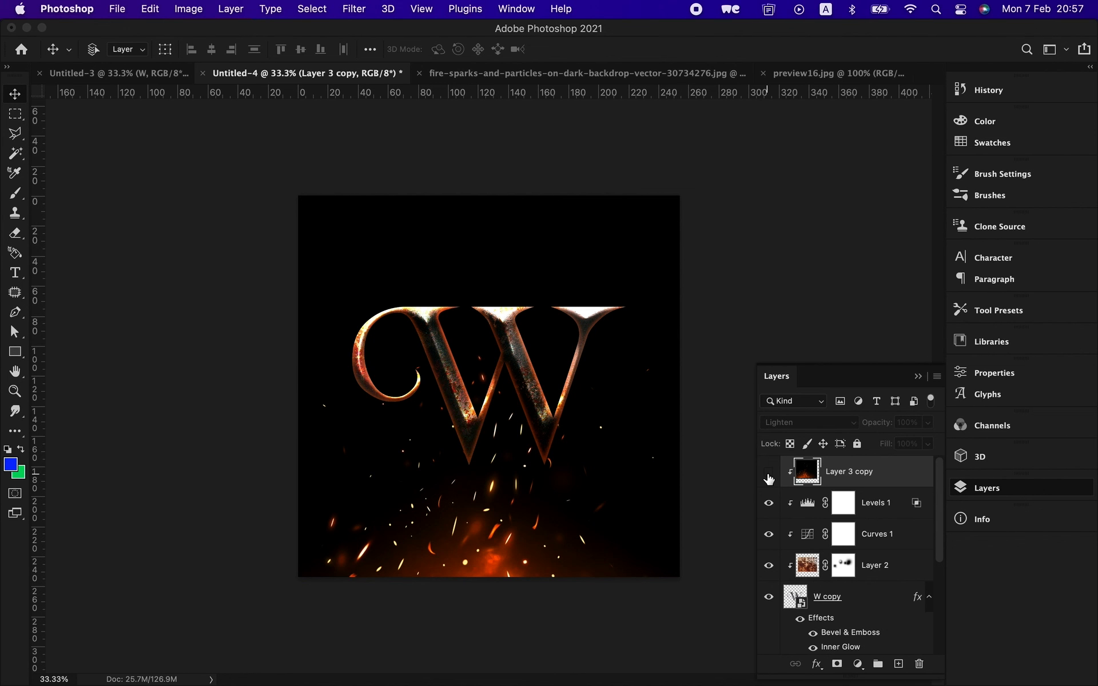
key("Delete")
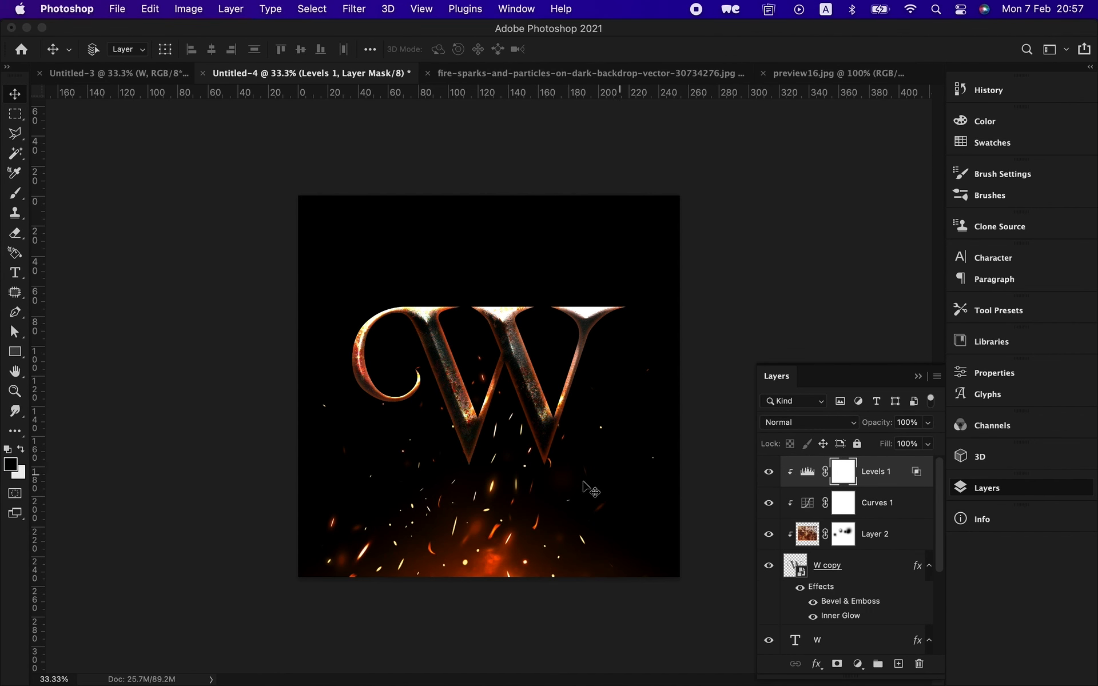
Step: Select the sparks layer behind the letter and shift it slightly upward
right_click(501, 508)
left_click(501, 510)
mouse_move(559, 519)
left_mouse_down()
mouse_move(573, 508)
mouse_move(579, 518)
mouse_move(556, 510)
left_mouse_up()
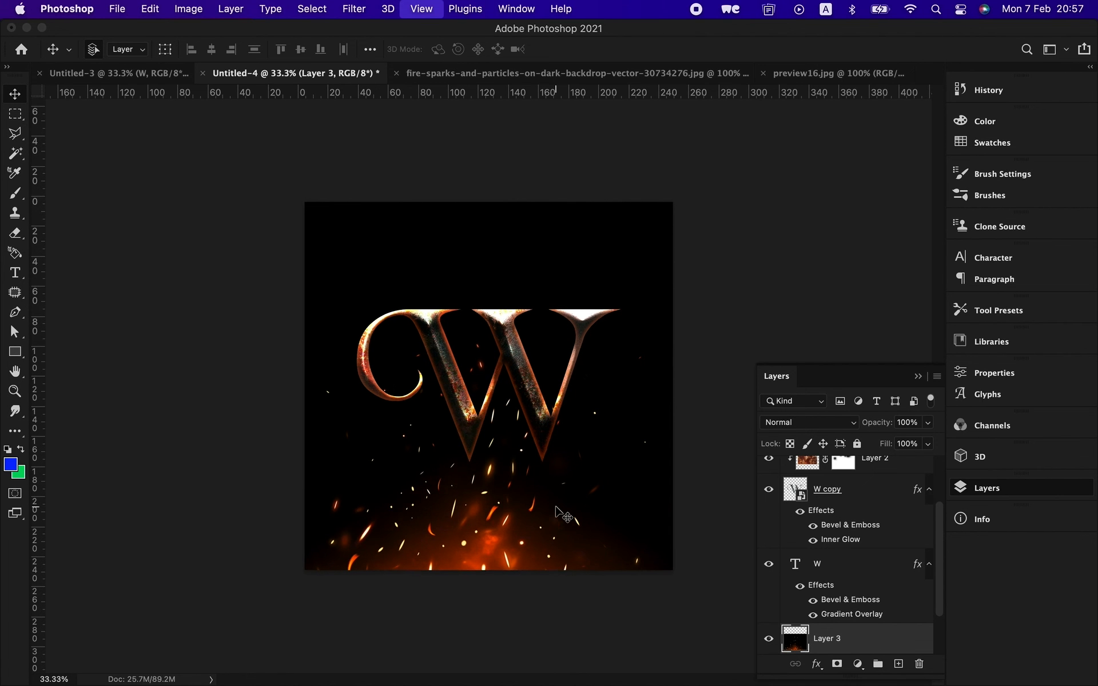
key("super+plus")
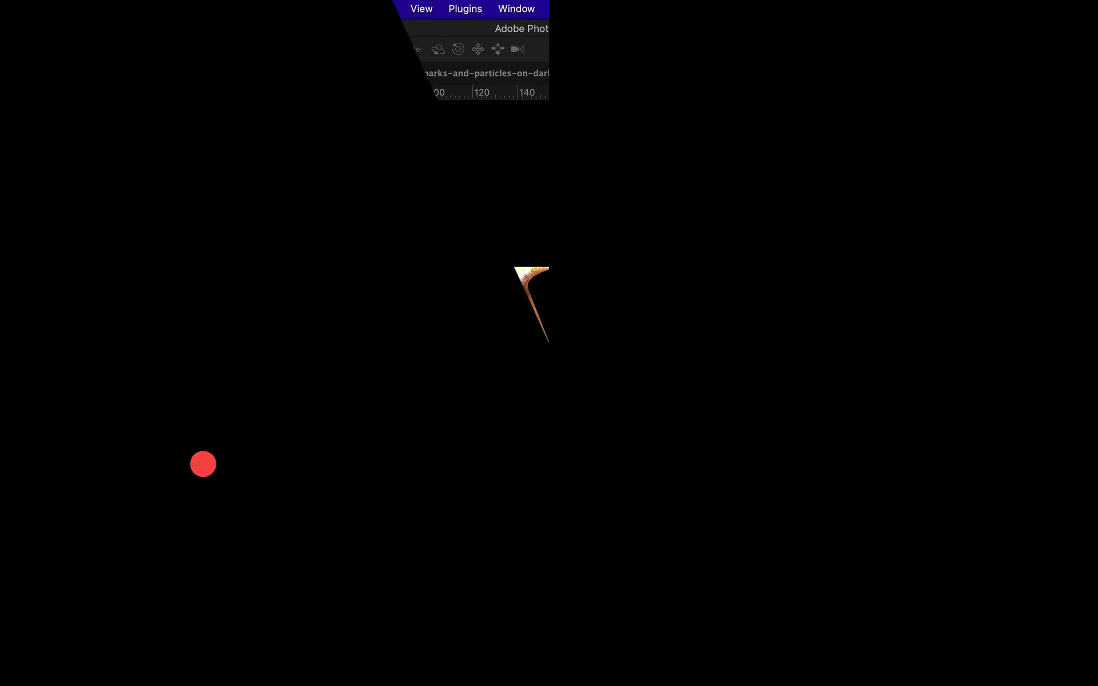